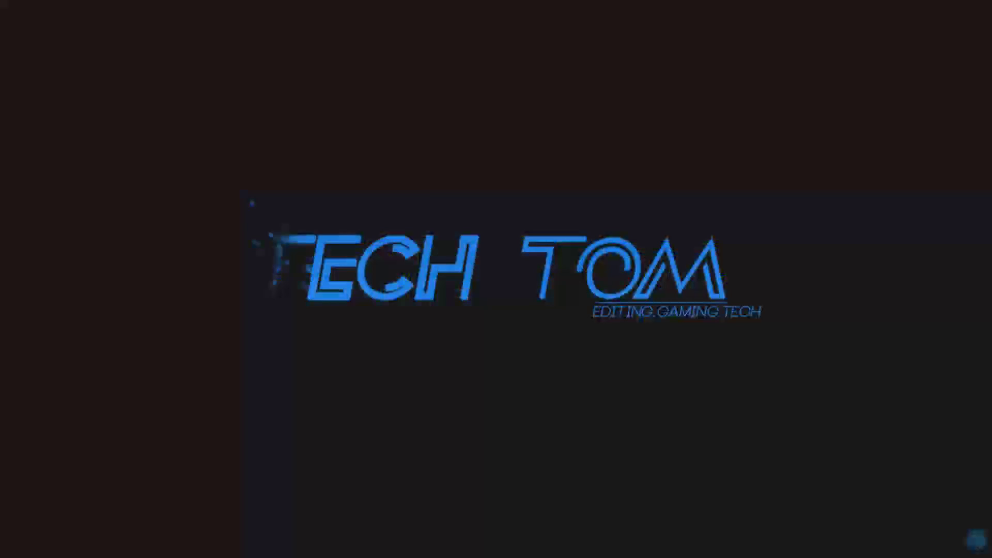
# - Load the 3LightProductStudio.c4d scene from the light kit's Studios preset folder, keeping the same name and title
pyautogui.hotkey('alt', 'Tab')
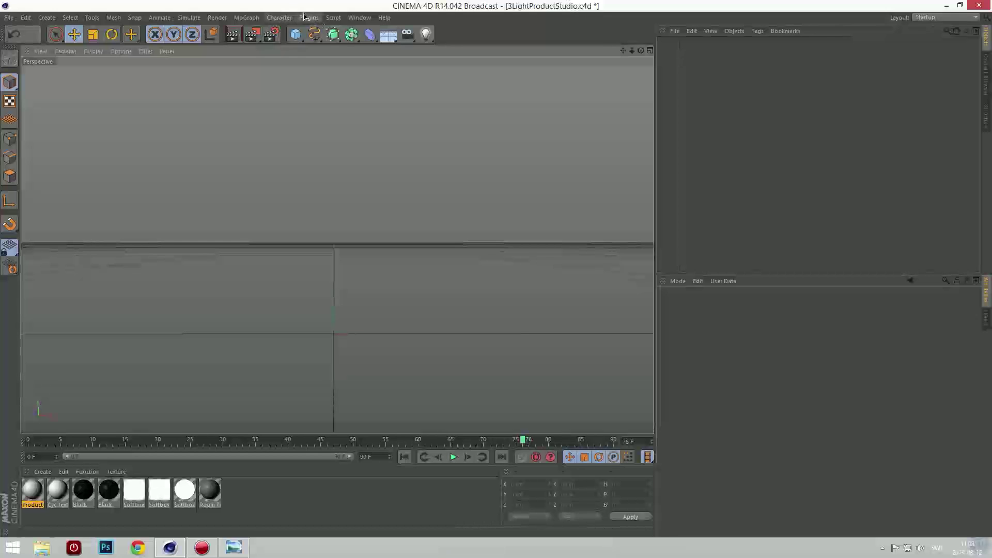
pyautogui.click(354, 17)
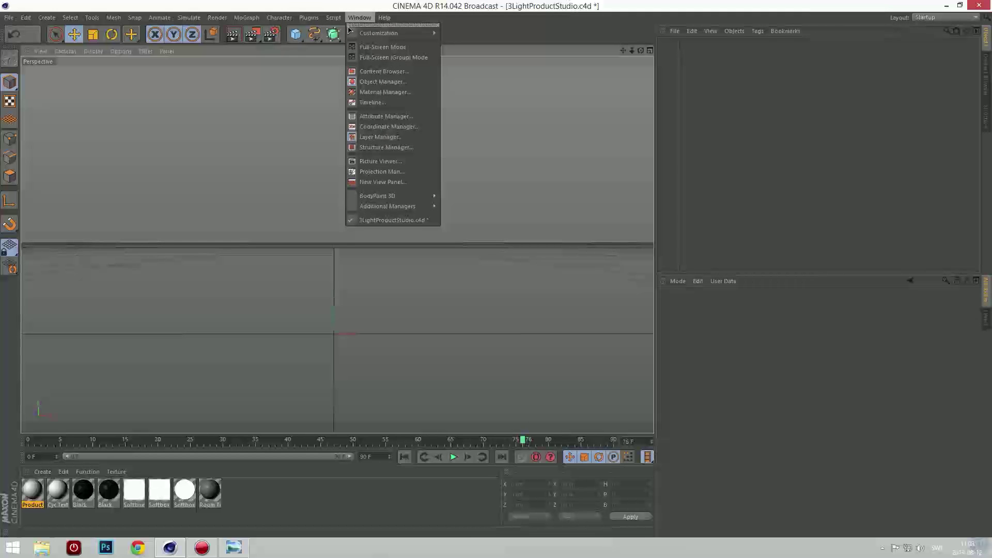
pyautogui.click(376, 72)
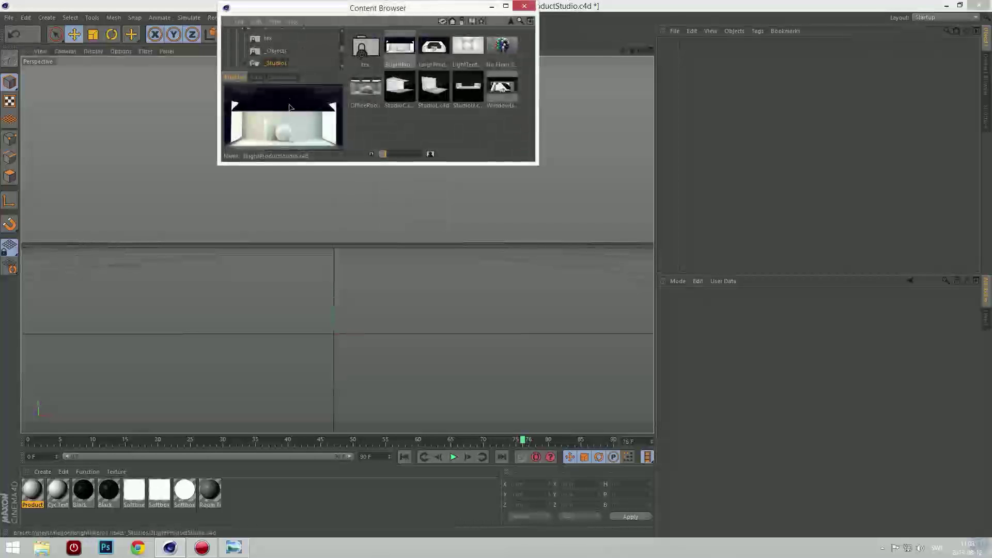
pyautogui.click(399, 55)
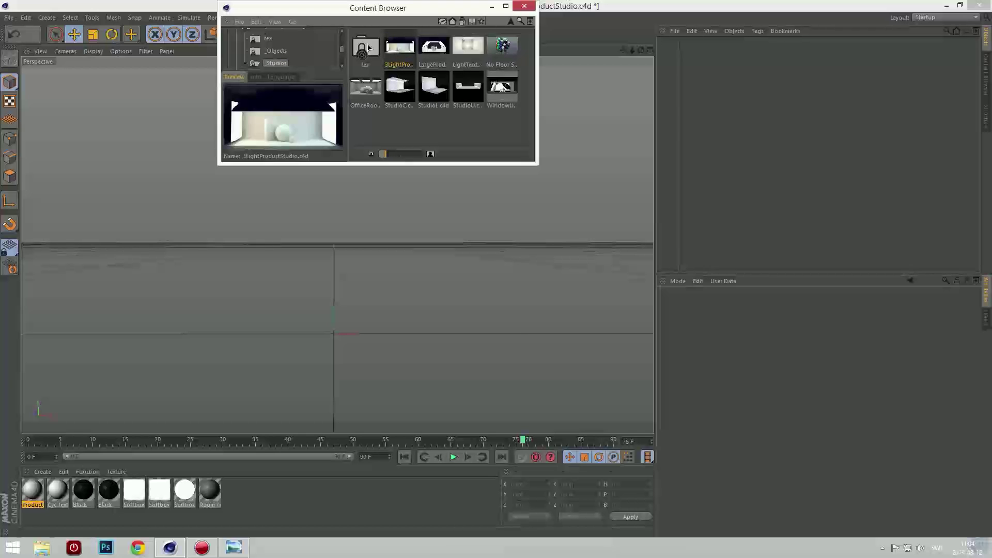
pyautogui.click(343, 32)
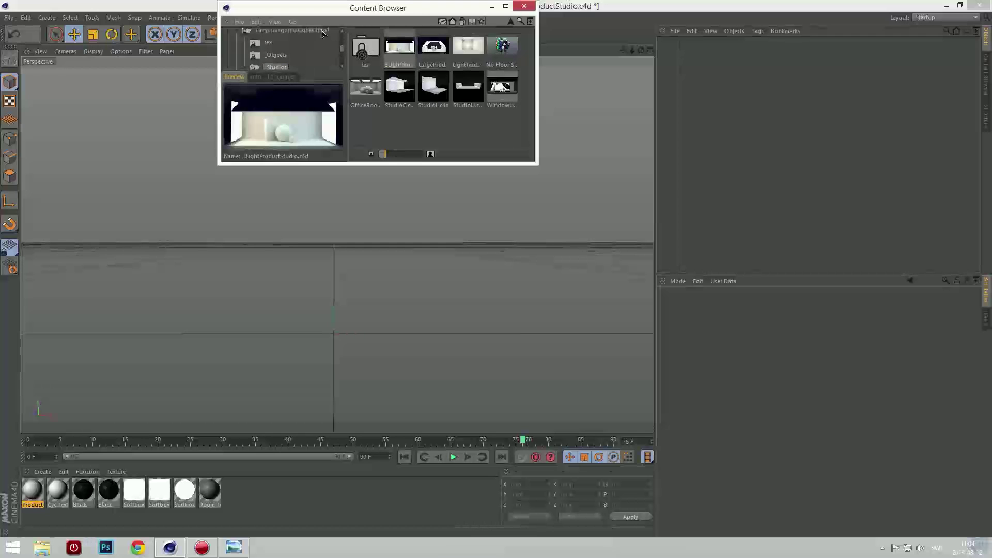
pyautogui.doubleClick(401, 55)
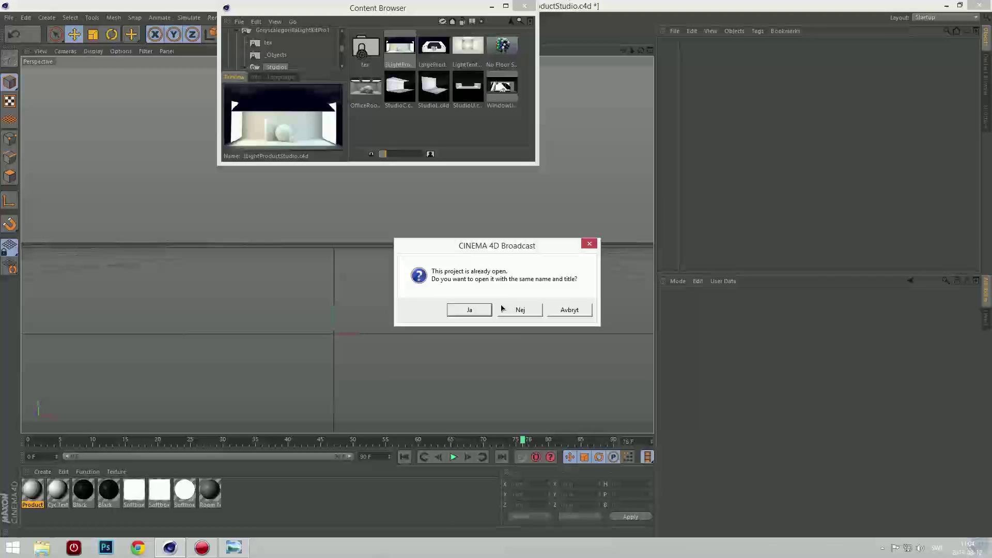
pyautogui.click(486, 312)
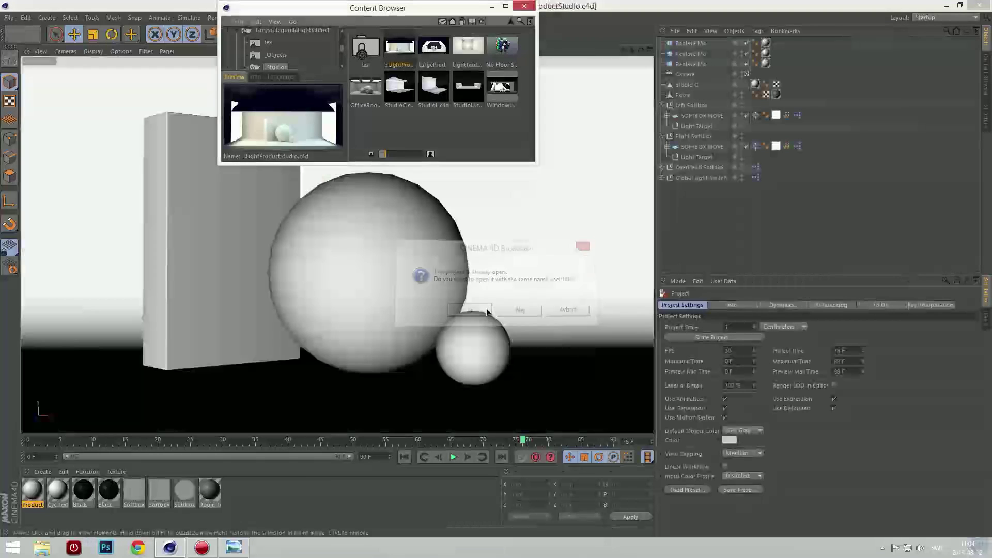
pyautogui.click(525, 8)
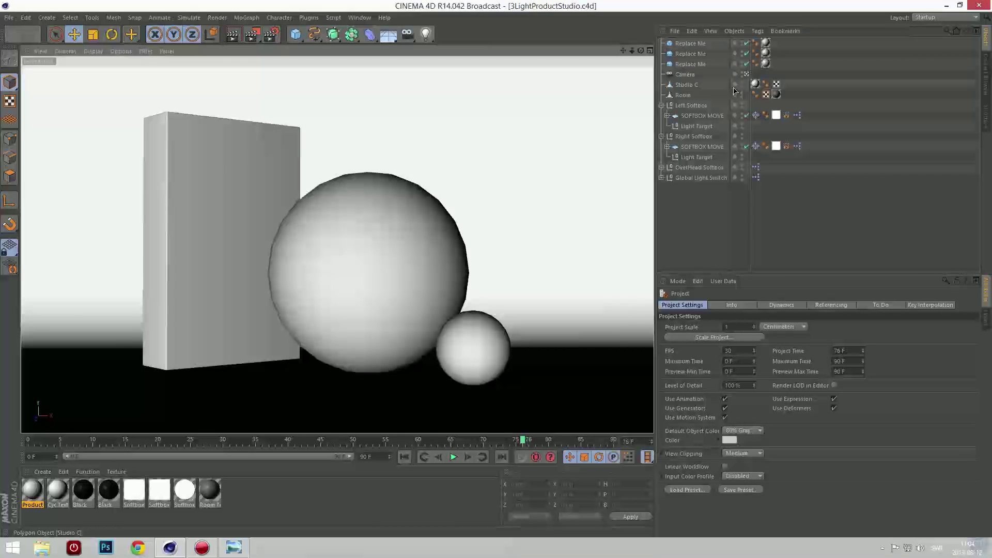
# - Delete the three Replace Me placeholder objects from the studio scene
pyautogui.click(690, 64)
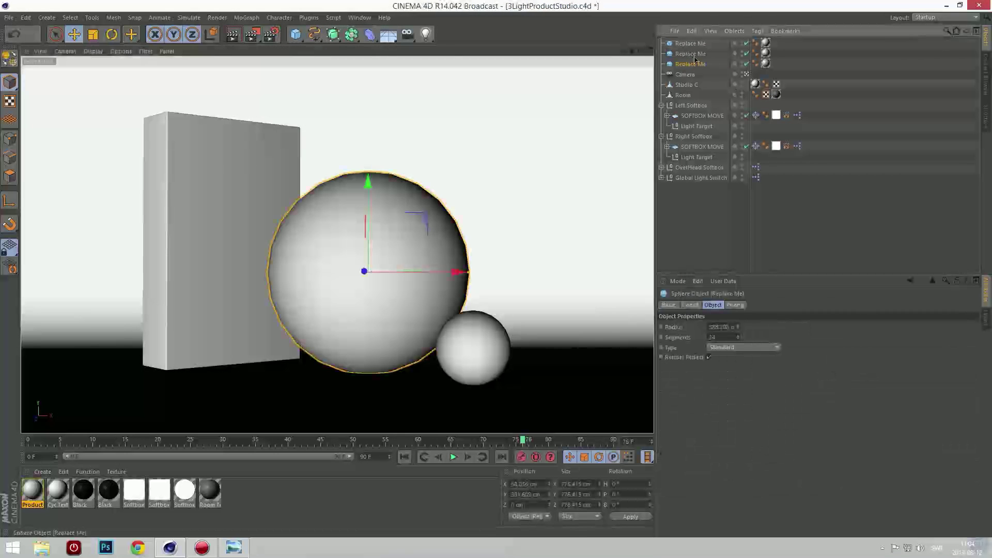
pyautogui.keyDown('shift'); pyautogui.click(691, 44); pyautogui.keyUp('shift')
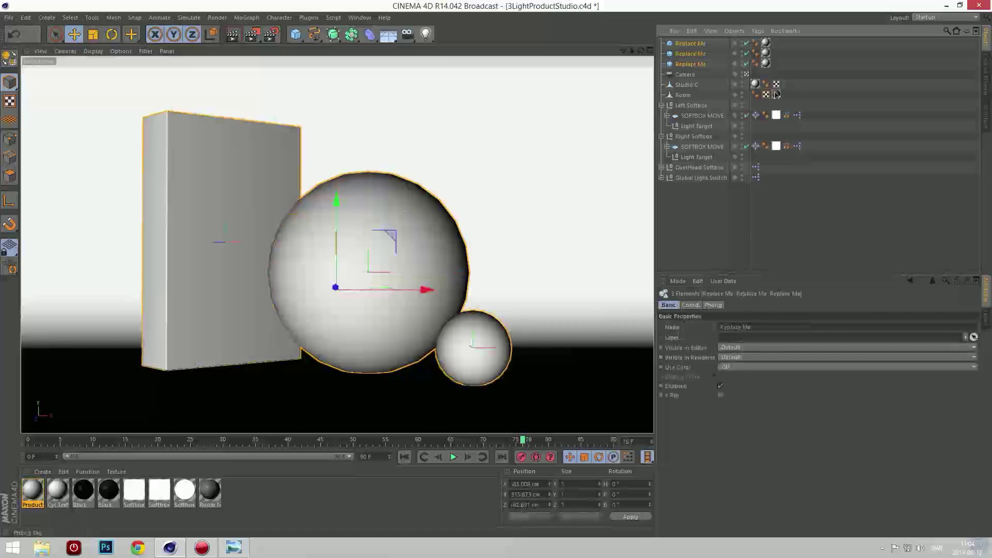
pyautogui.press('Delete')
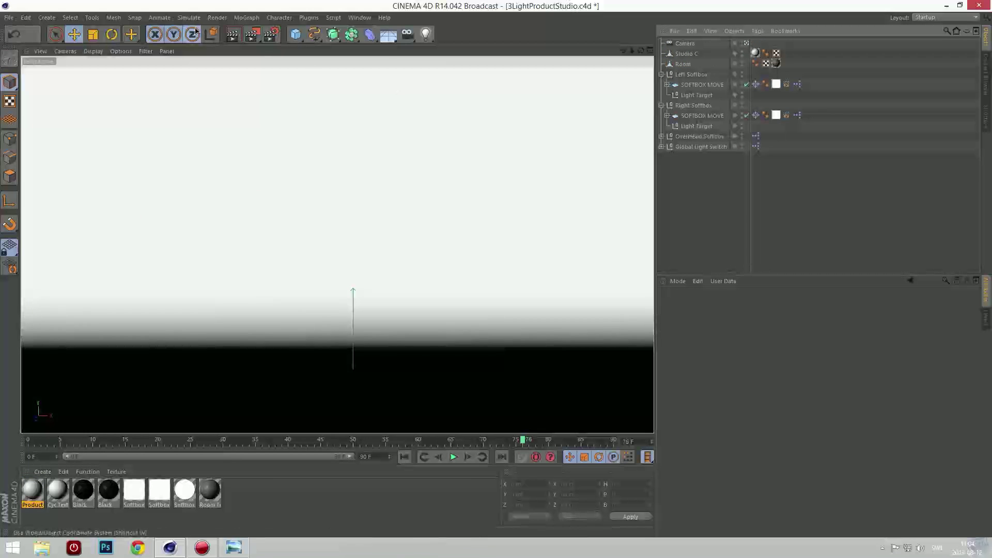
# - Add a MoText object to the scene and set its font to HFF Clip Hanger
pyautogui.click(247, 18)
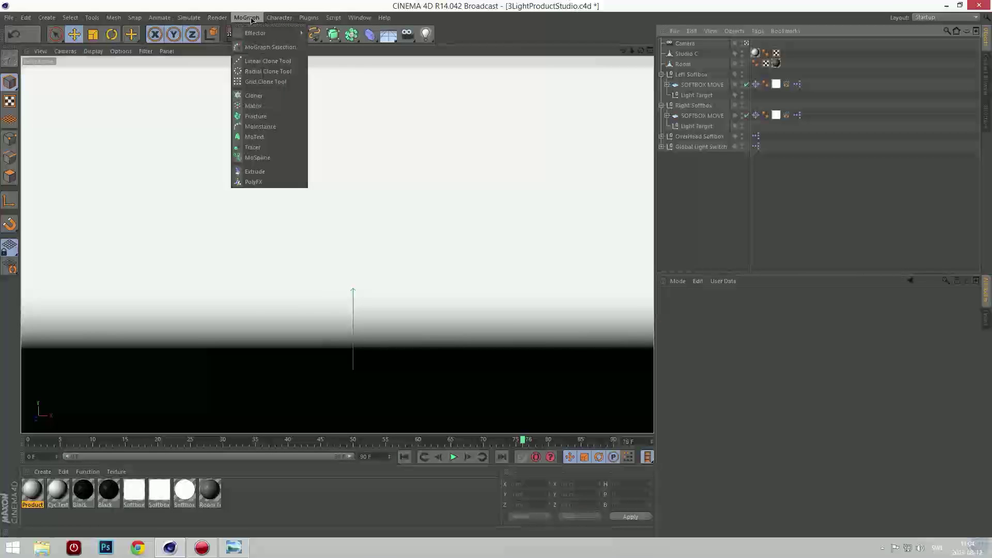
pyautogui.click(267, 139)
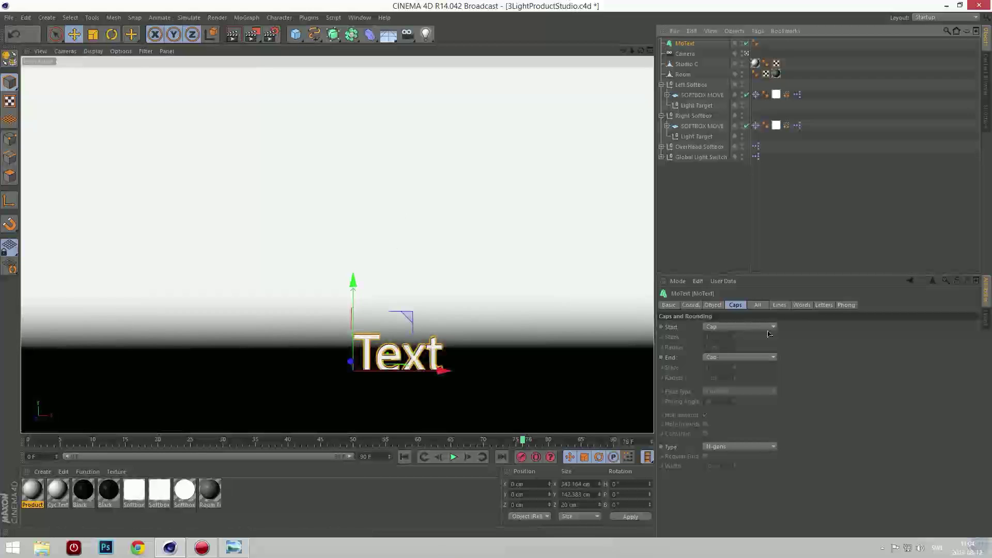
pyautogui.click(712, 305)
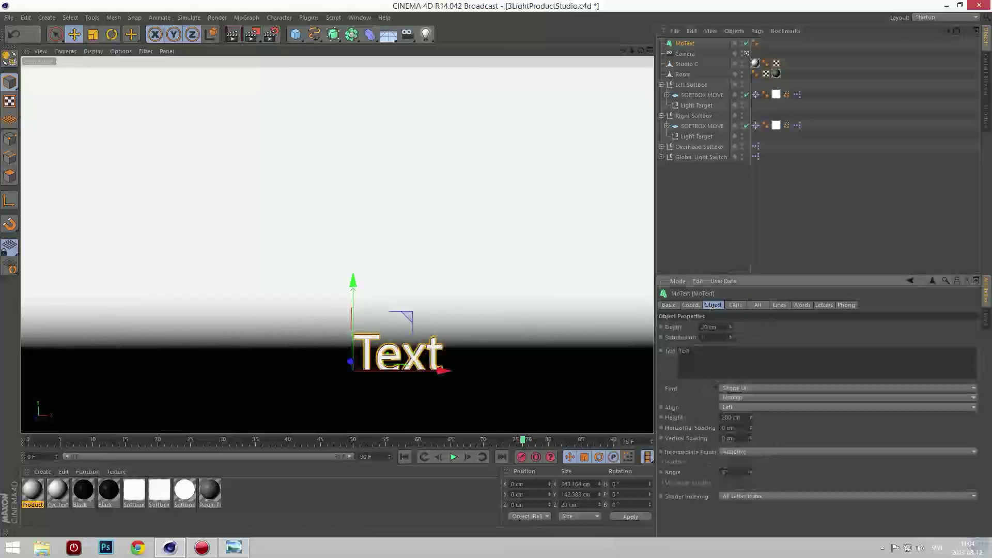
pyautogui.click(722, 347)
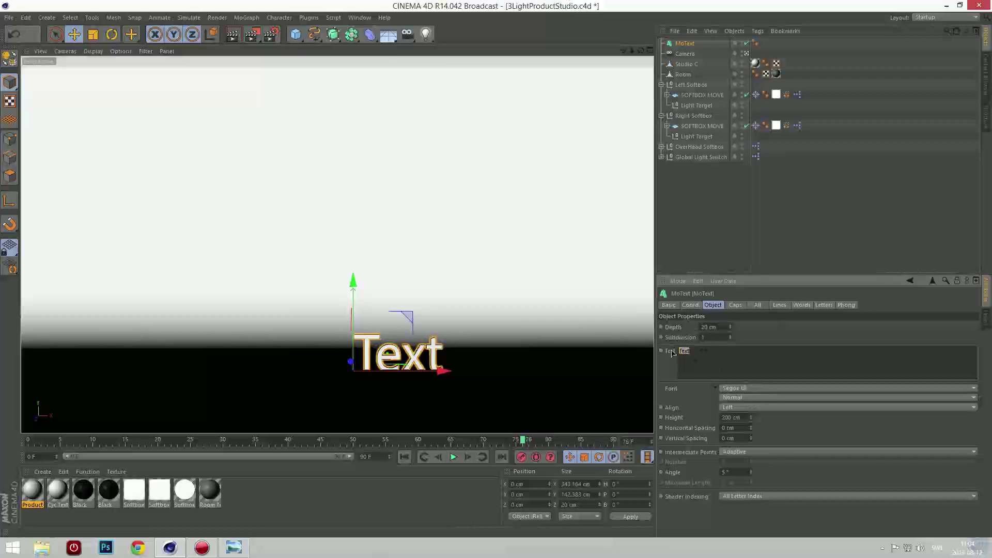
pyautogui.click(753, 391)
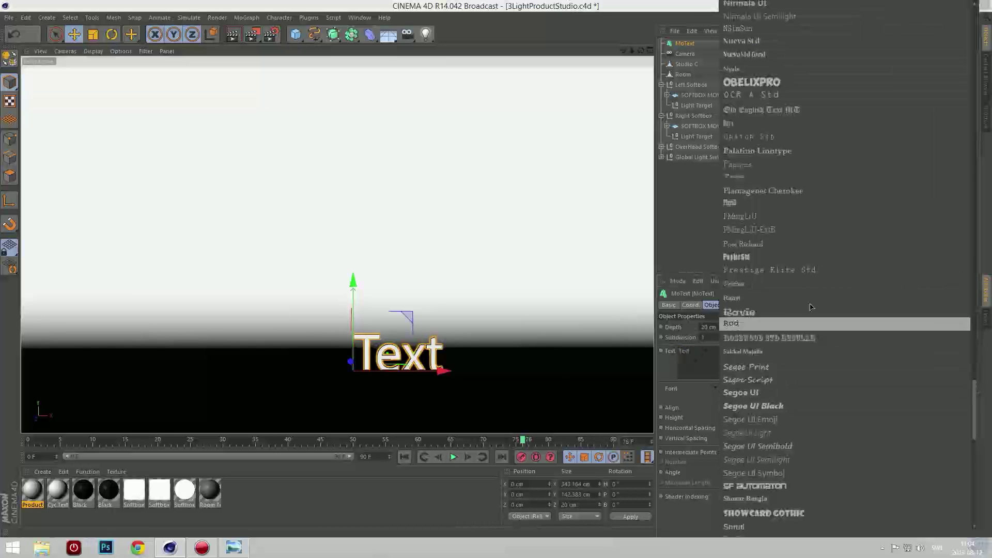
pyautogui.scroll(10, 796, 310)
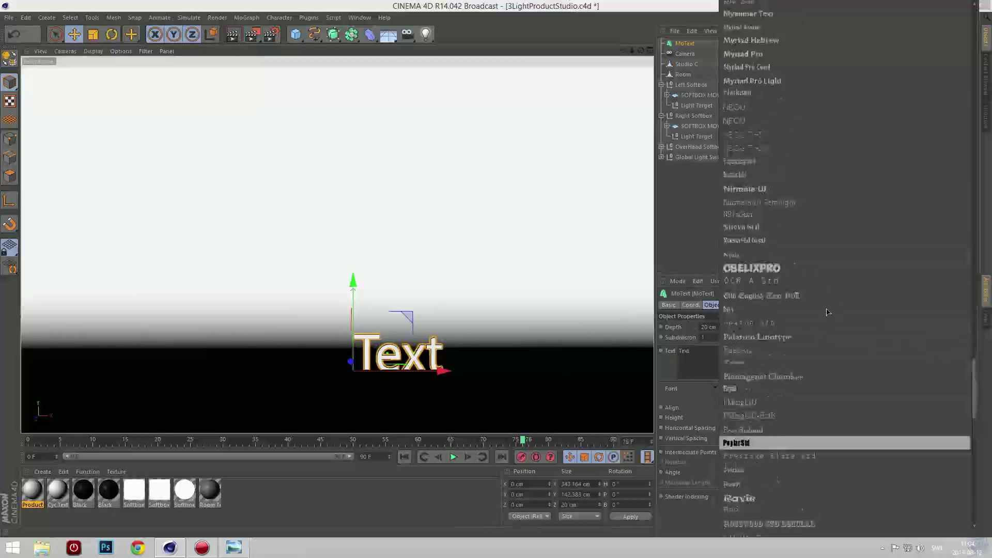
pyautogui.scroll(9, 815, 300)
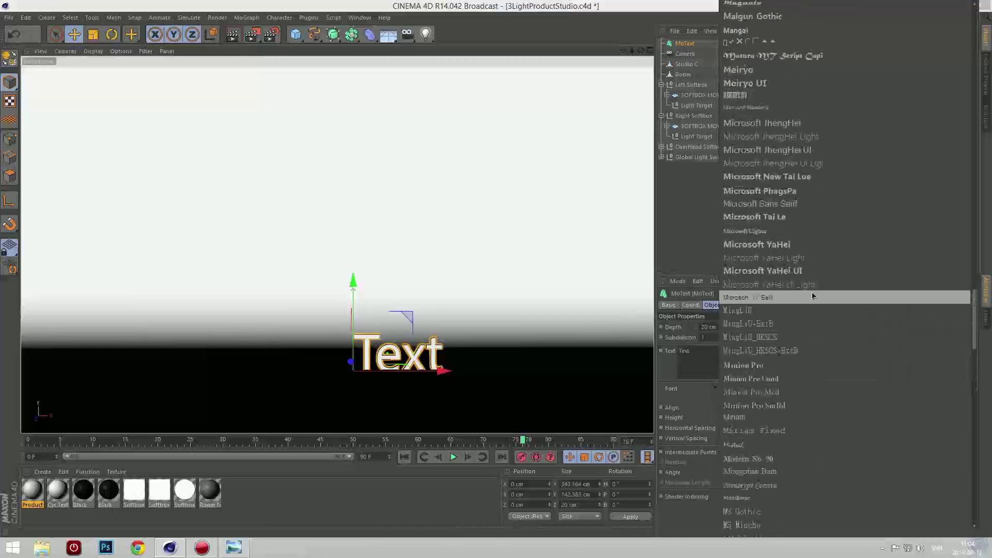
pyautogui.scroll(20, 811, 292)
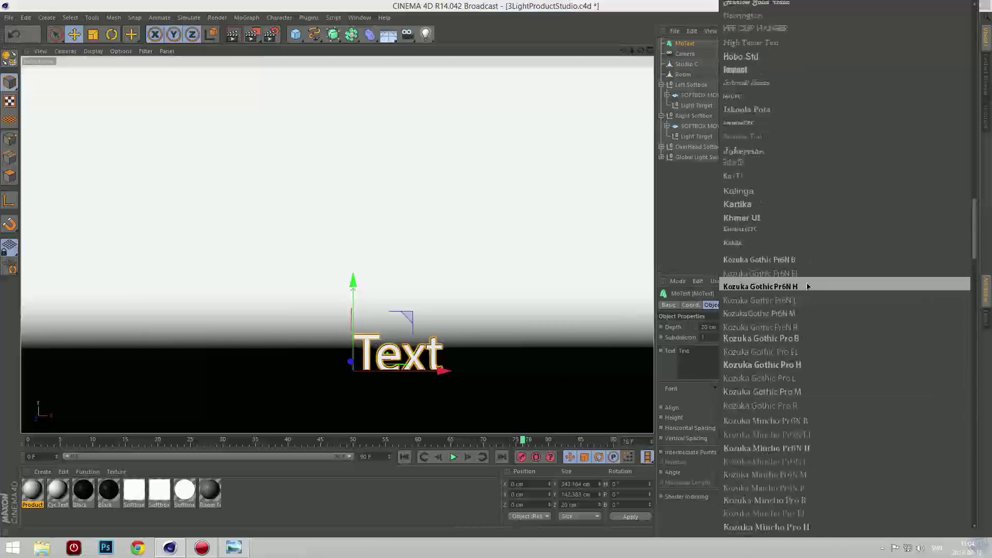
pyautogui.click(783, 30)
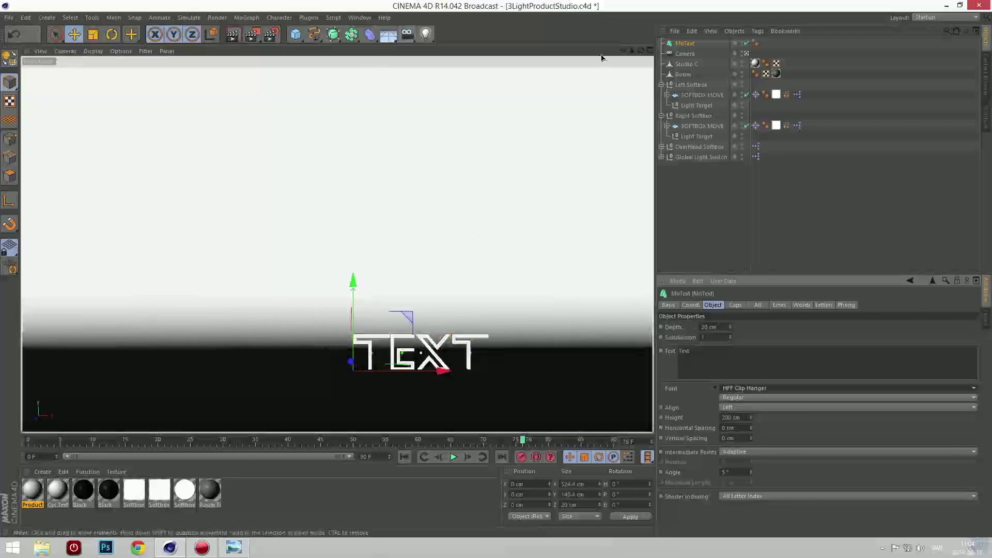
# - Raise the MoText to about 118 cm on the Y axis and render a preview of the view
pyautogui.moveTo(623, 50); pyautogui.dragTo(561, 24)
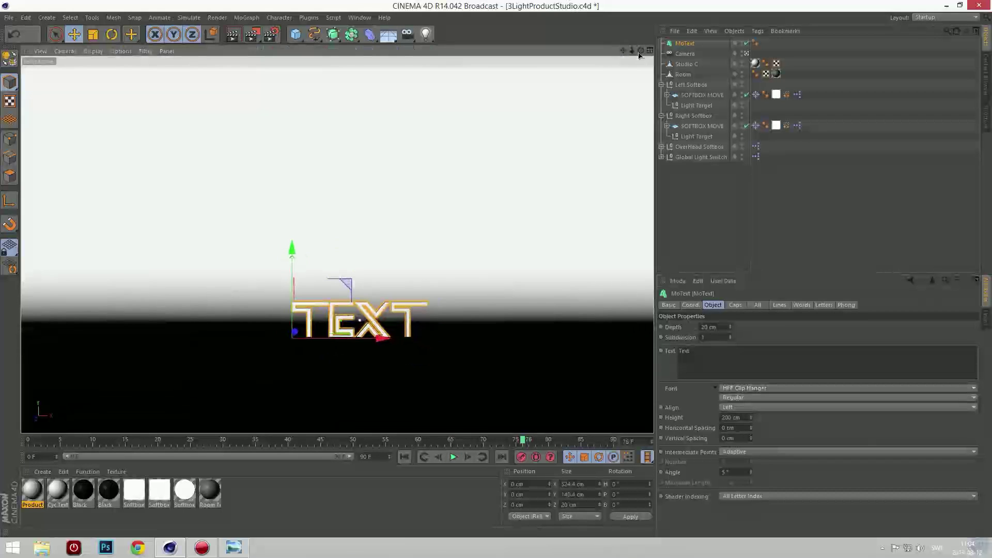
pyautogui.scroll(3, 361, 323)
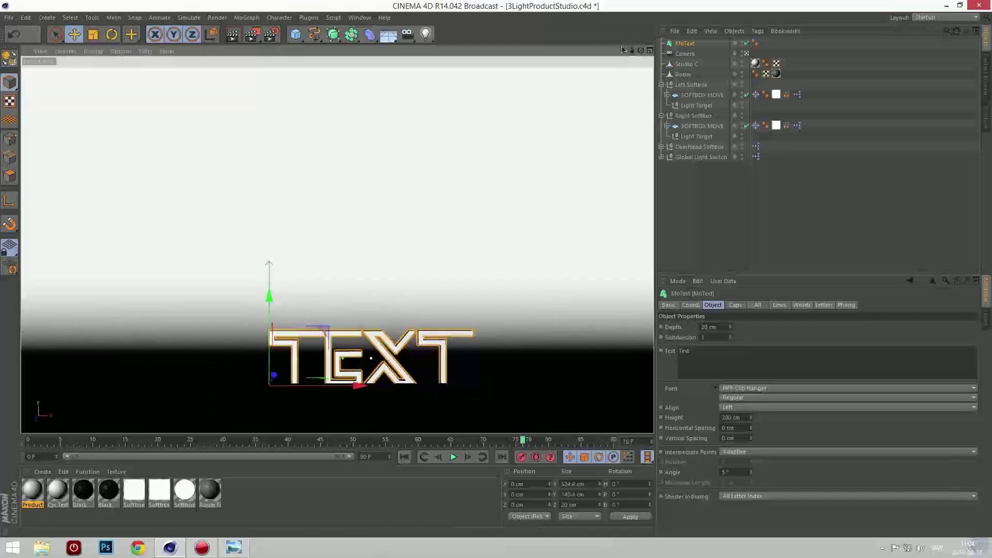
pyautogui.keyDown('alt'); pyautogui.moveTo(356, 320); pyautogui.dragTo(339, 305, button='middle'); pyautogui.keyUp('alt')
pyautogui.moveTo(623, 50); pyautogui.dragTo(643, 36)
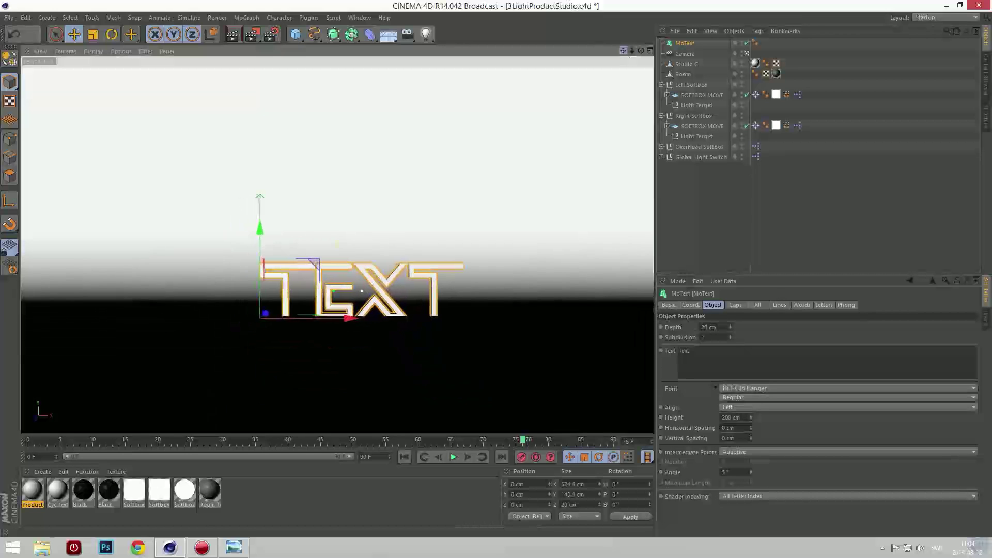
pyautogui.moveTo(264, 230); pyautogui.dragTo(267, 194)
pyautogui.click(235, 35)
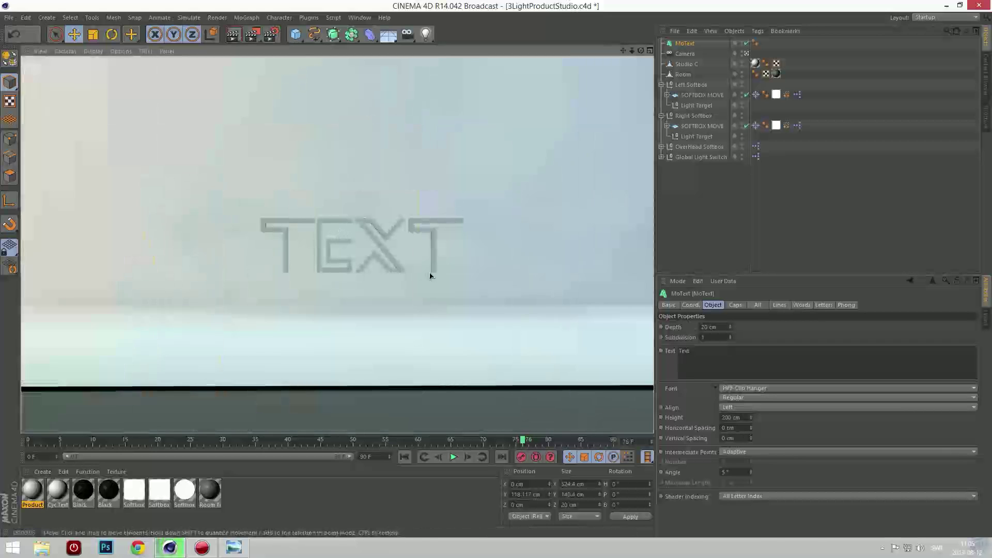
pyautogui.click(435, 275)
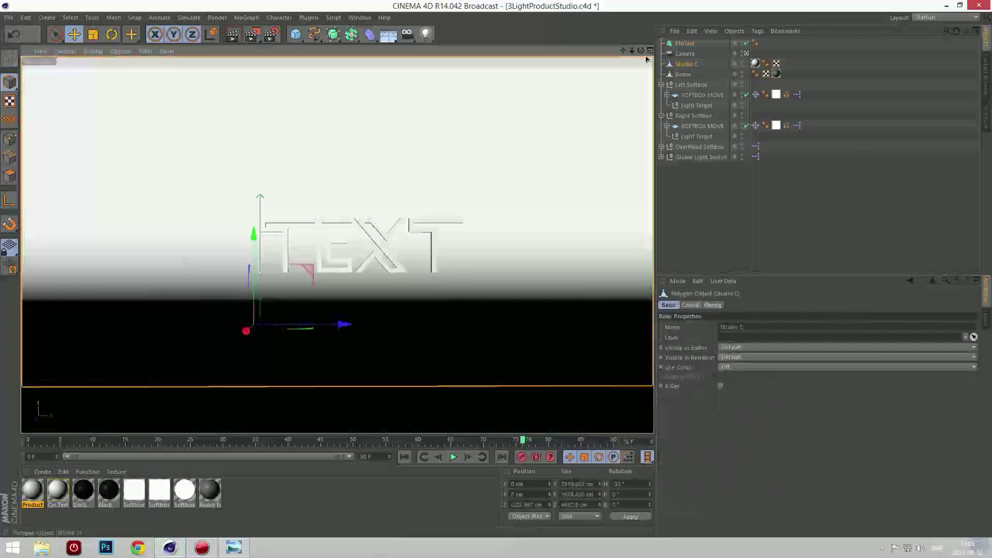
# - Set both the start and end caps of the MoText to Fillet Cap
pyautogui.click(685, 43)
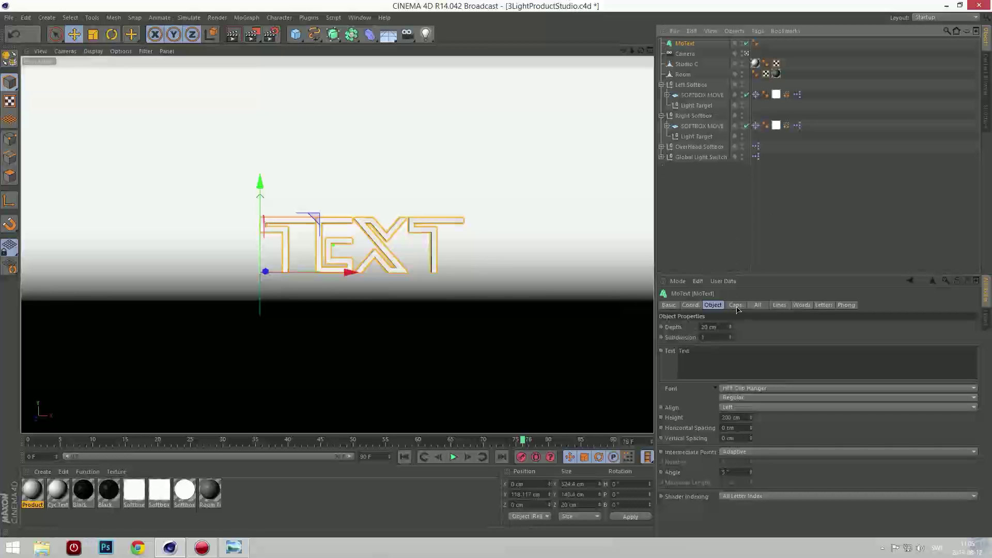
pyautogui.click(736, 305)
pyautogui.click(720, 328)
pyautogui.click(724, 369)
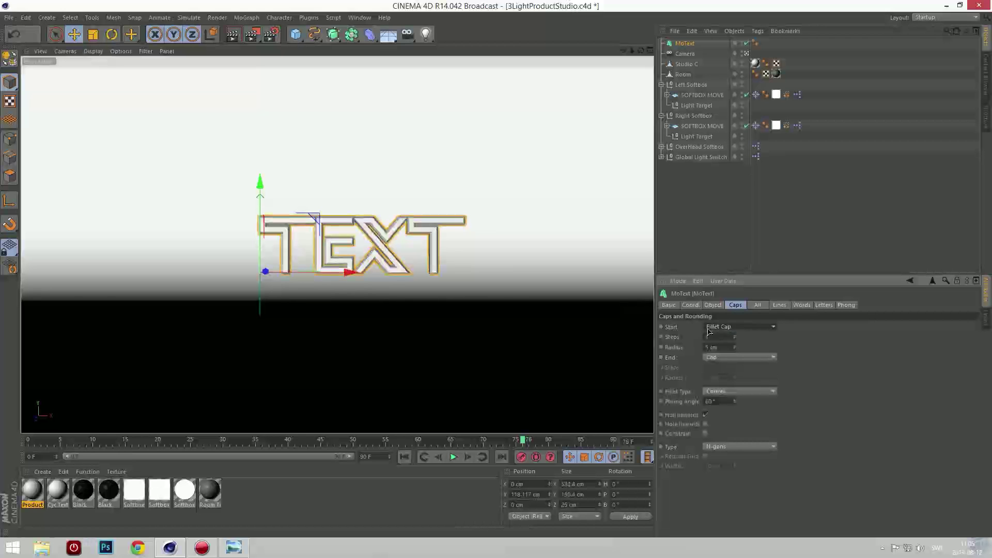
pyautogui.click(720, 358)
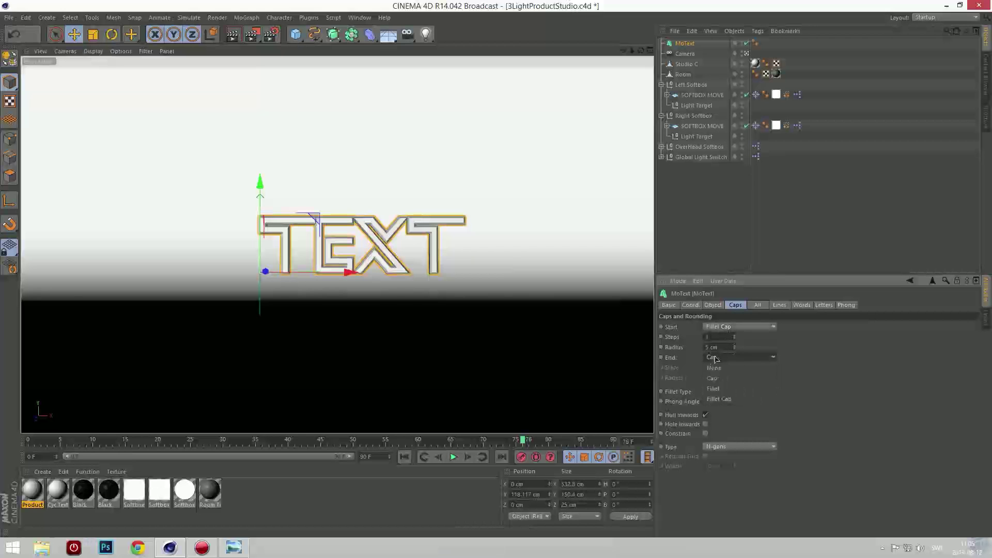
pyautogui.click(718, 399)
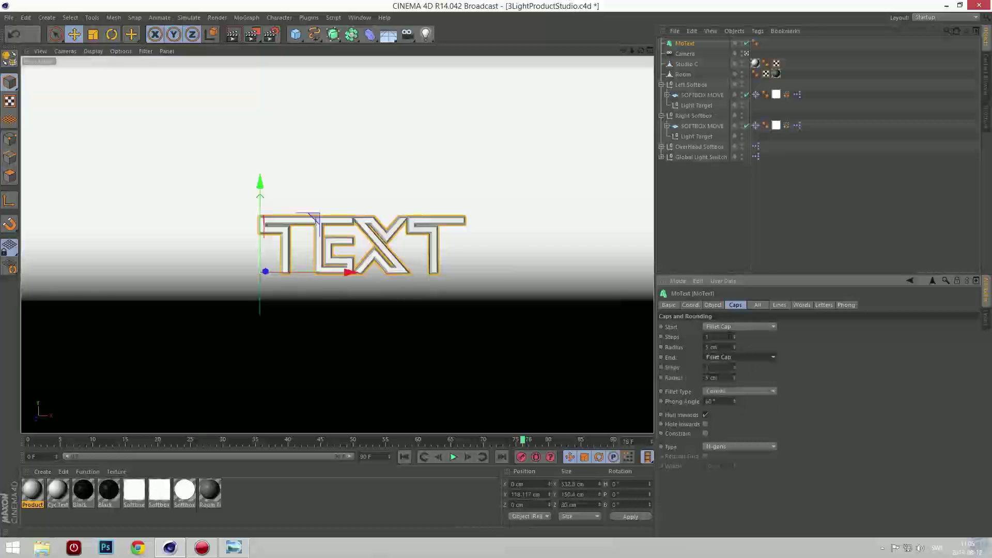
# - Set the start and end fillet caps of the MoText to 3 steps and a 3 cm radius
pyautogui.click(723, 337)
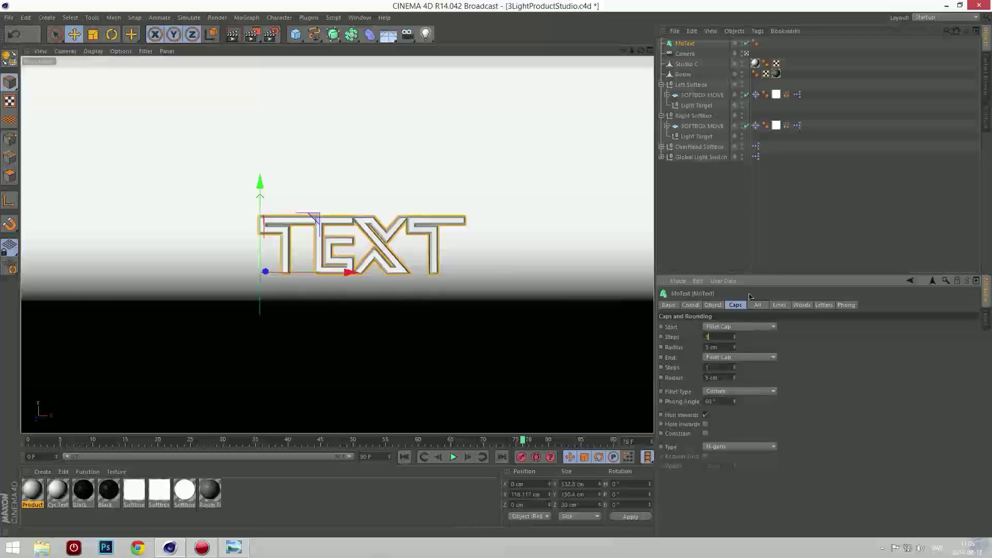
pyautogui.press('Tab')
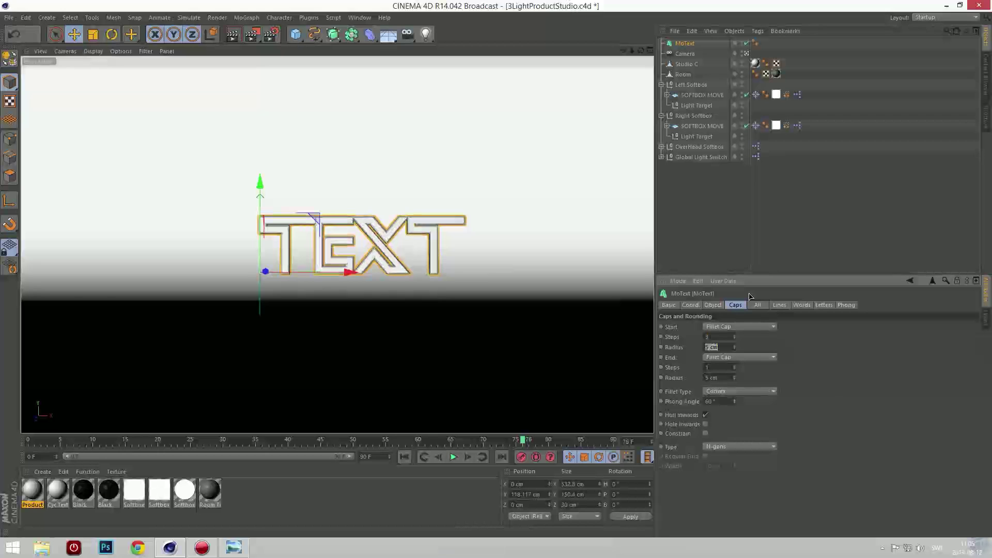
pyautogui.write('3')
pyautogui.press('Tab')
pyautogui.press('Tab')
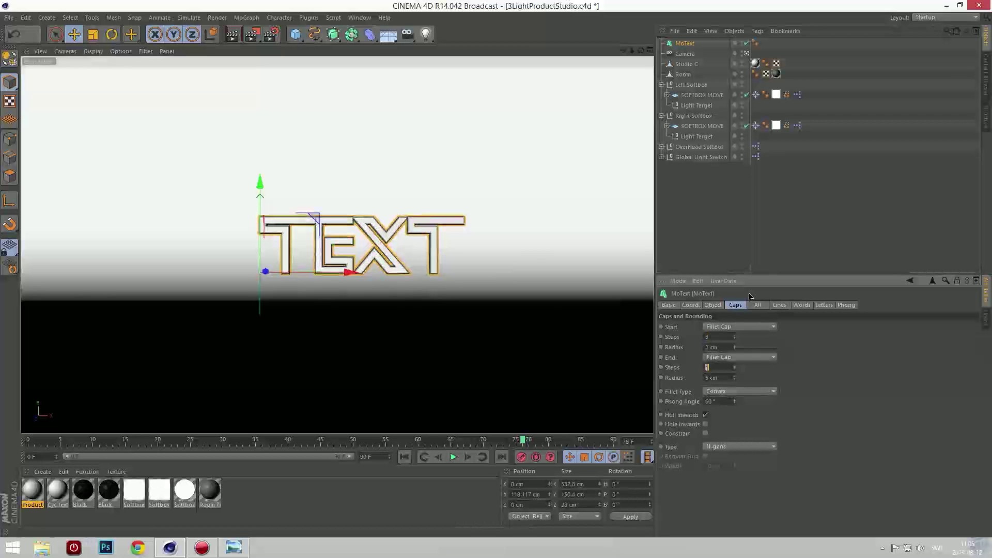
pyautogui.write('3')
pyautogui.press('Return')
# - Preview-render the text with its fillet caps and frame it more closely
pyautogui.click(233, 34)
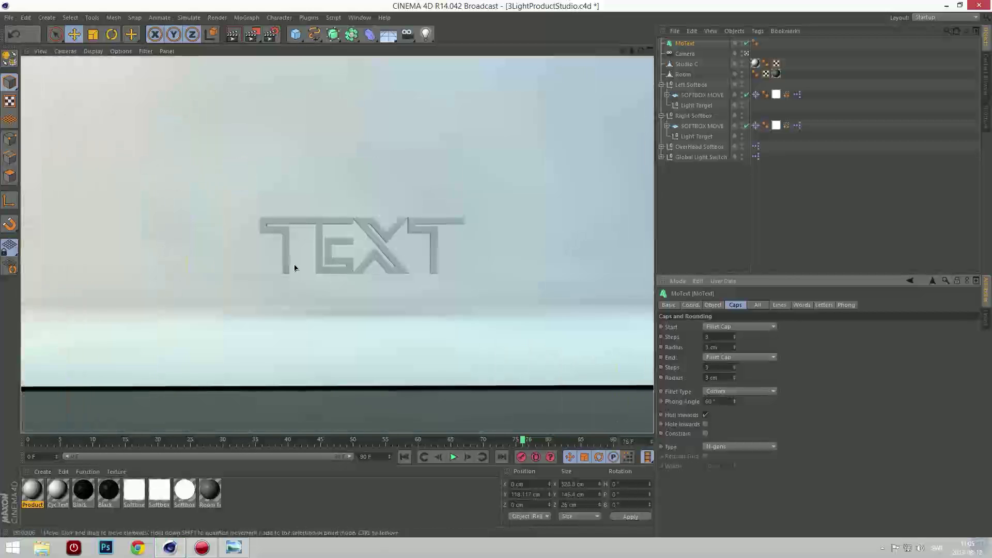
pyautogui.click(631, 50)
pyautogui.moveTo(623, 51); pyautogui.dragTo(623, 52)
pyautogui.hotkey('ctrl', 'r')
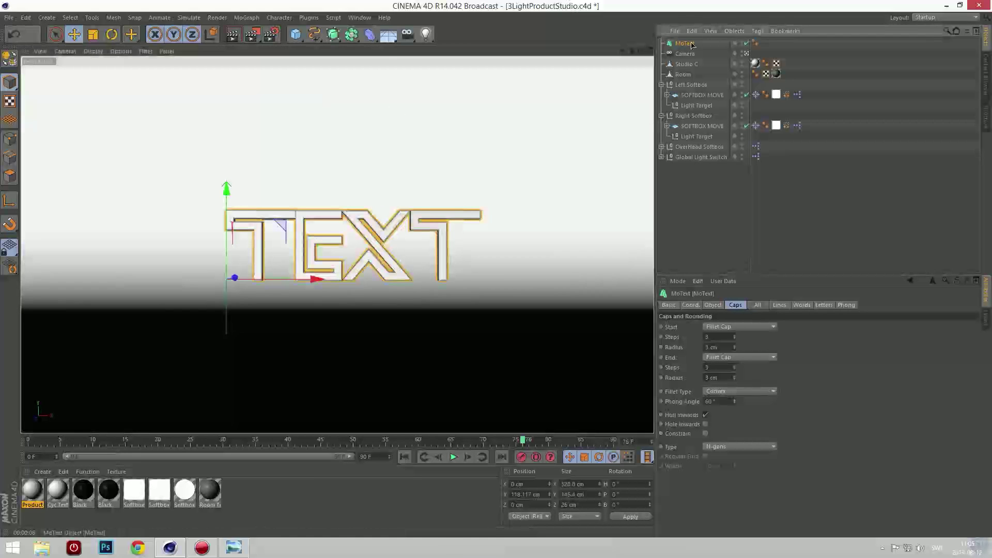
# - Add an Explosion FX deformer as a child of the MoText and move it to about X 247 cm, Y -36 cm
pyautogui.click(757, 305)
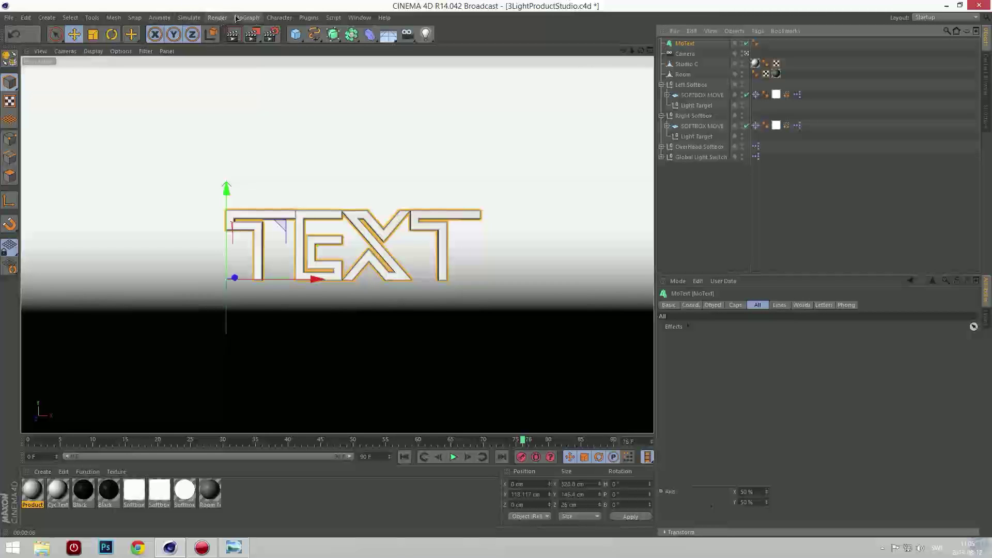
pyautogui.click(241, 18)
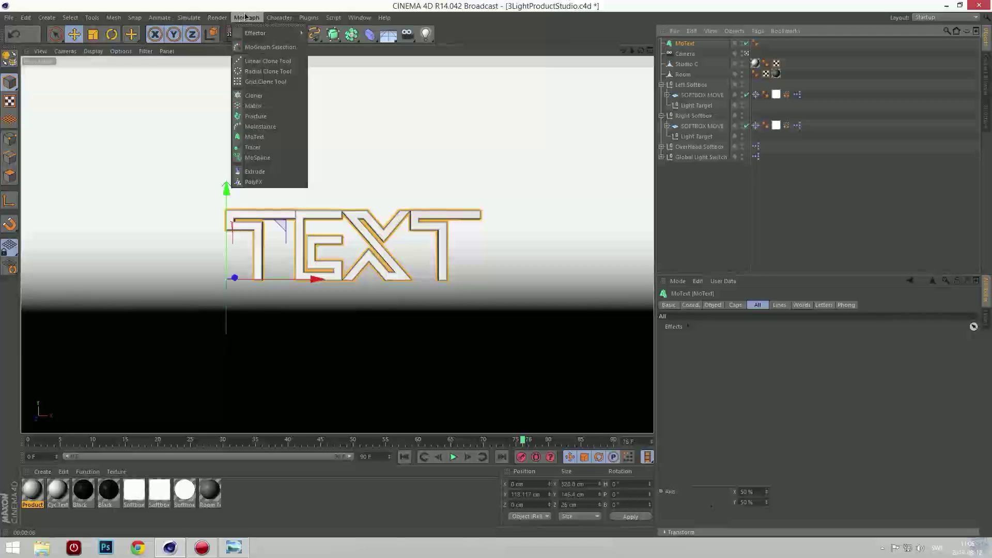
pyautogui.click(368, 35)
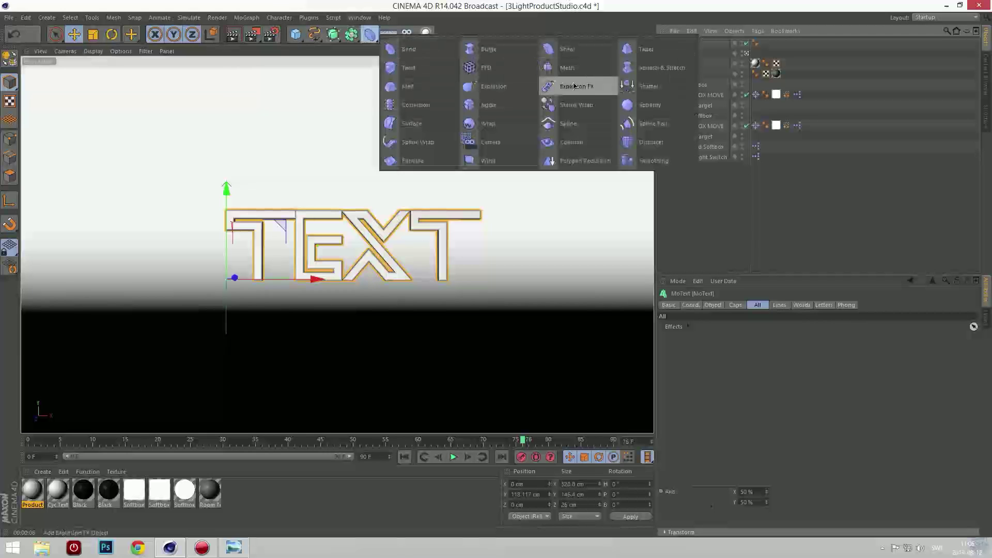
pyautogui.click(572, 88)
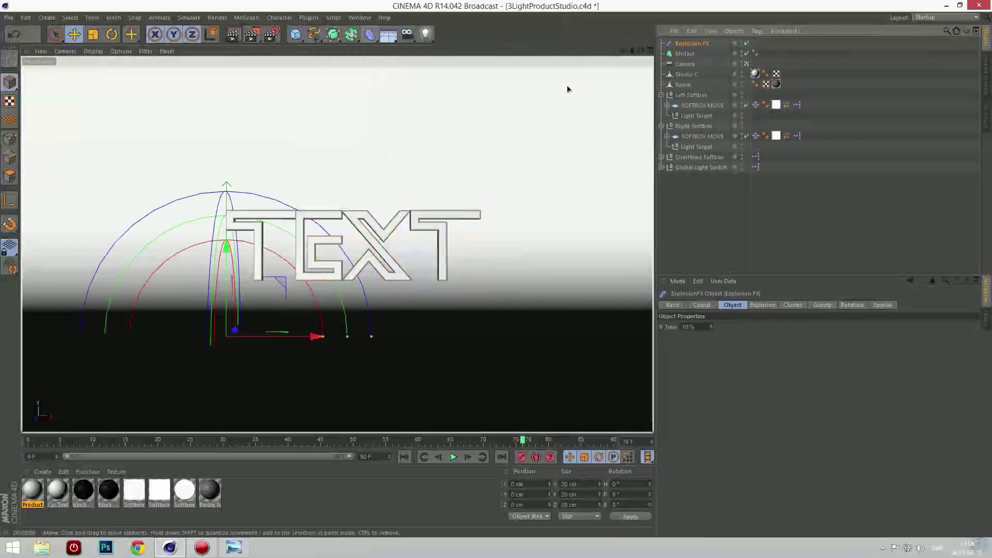
pyautogui.moveTo(688, 46); pyautogui.dragTo(688, 55)
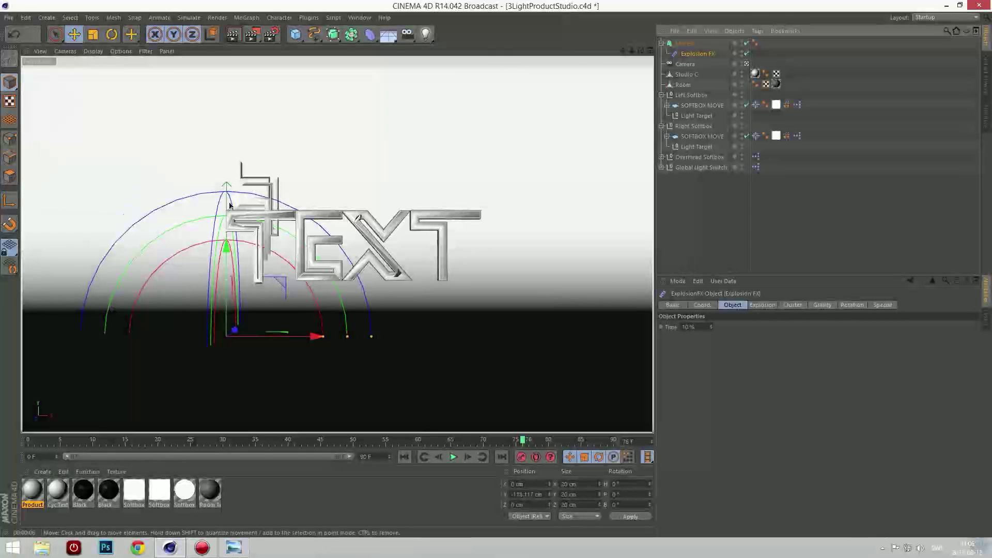
pyautogui.moveTo(225, 249); pyautogui.dragTo(231, 205)
pyautogui.moveTo(317, 290); pyautogui.dragTo(446, 259)
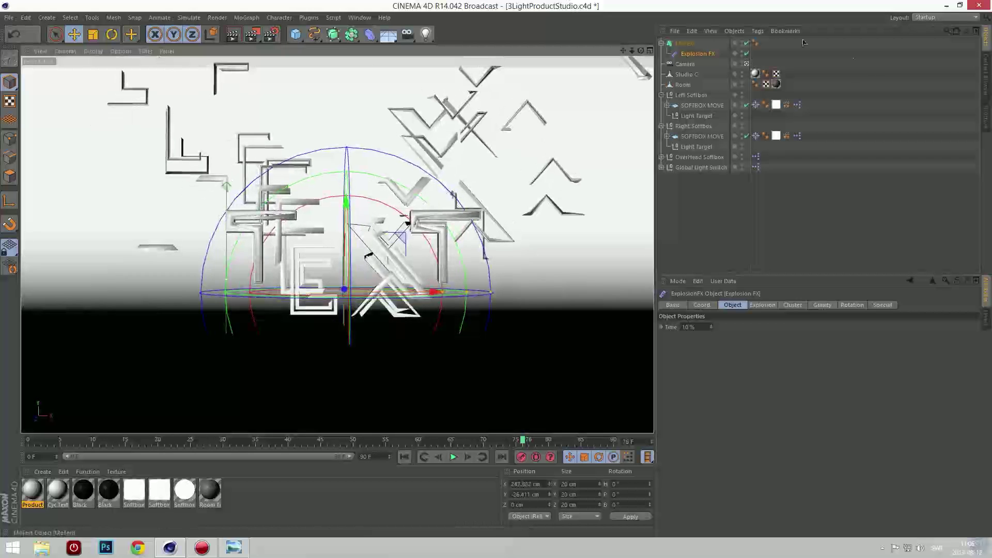
# - Set the explosion's strength to 143, its decay to 98 % and the strength variation to 86 %
pyautogui.click(761, 305)
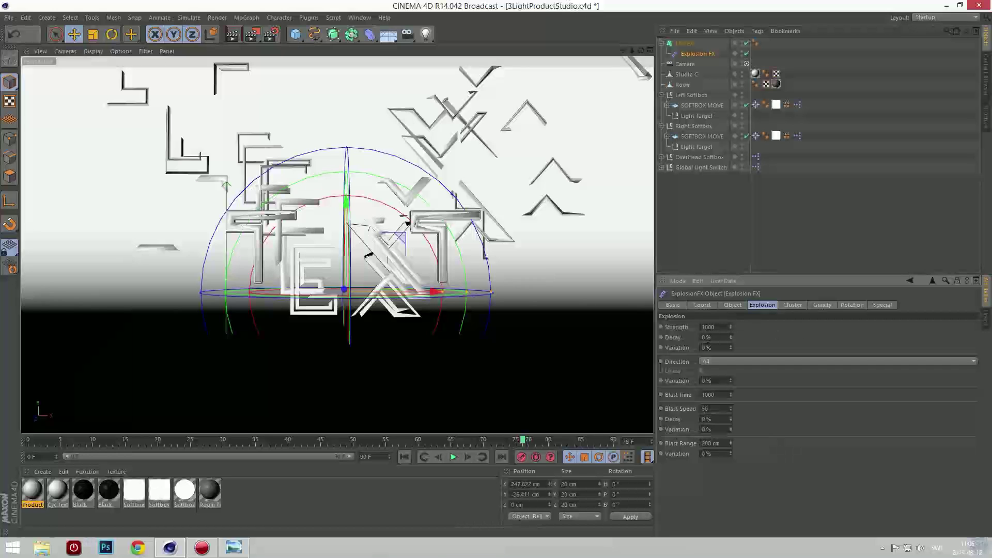
pyautogui.click(708, 327)
pyautogui.write('143')
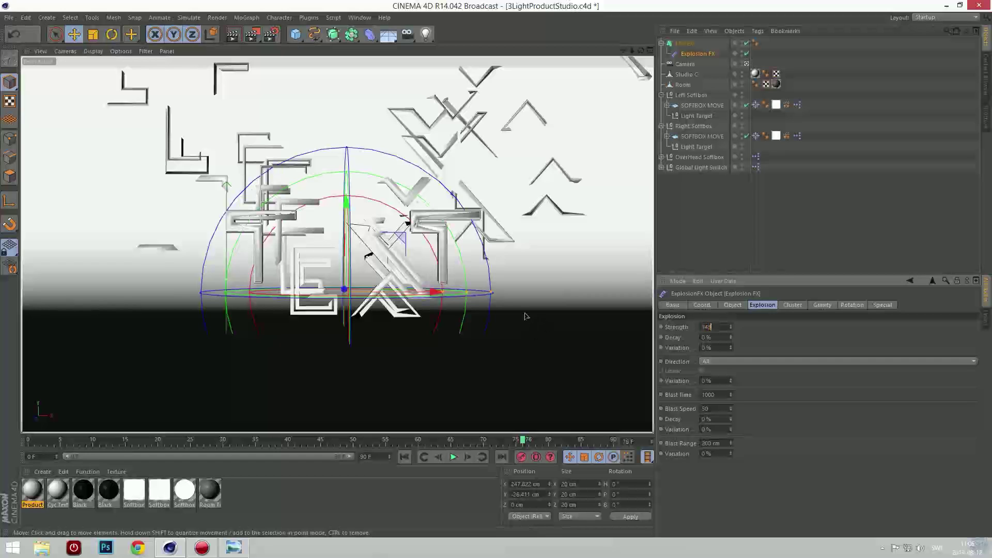
pyautogui.write('5')
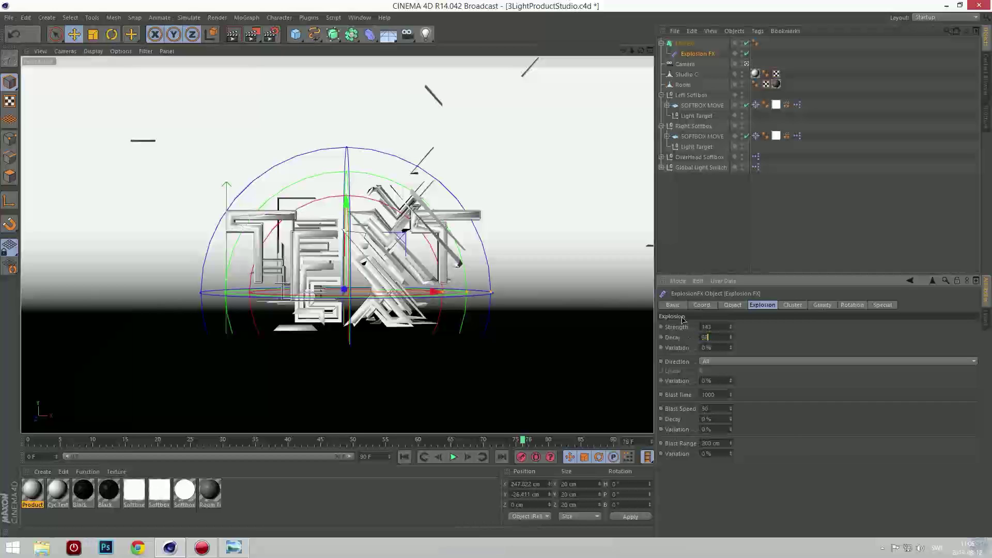
pyautogui.press('Return')
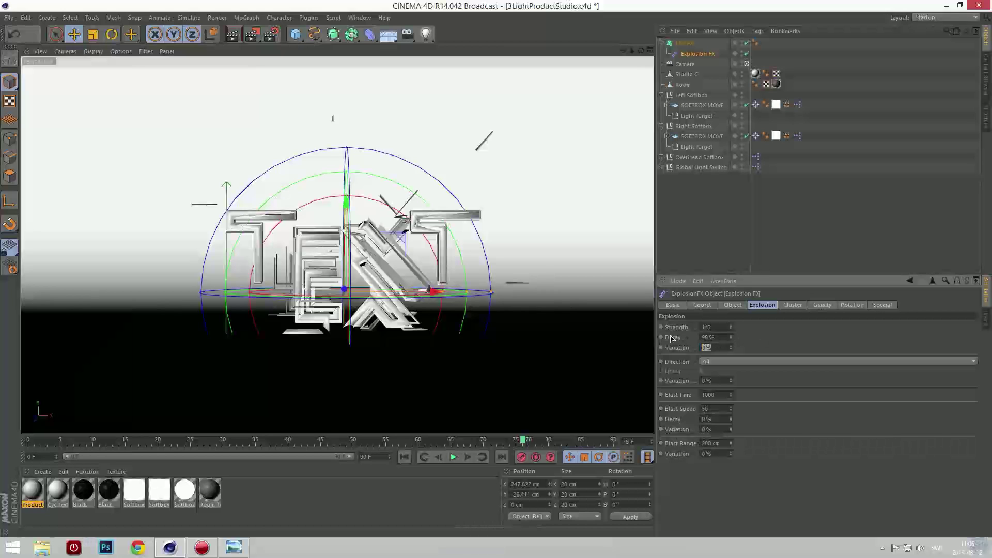
pyautogui.write('80')
pyautogui.press('Return')
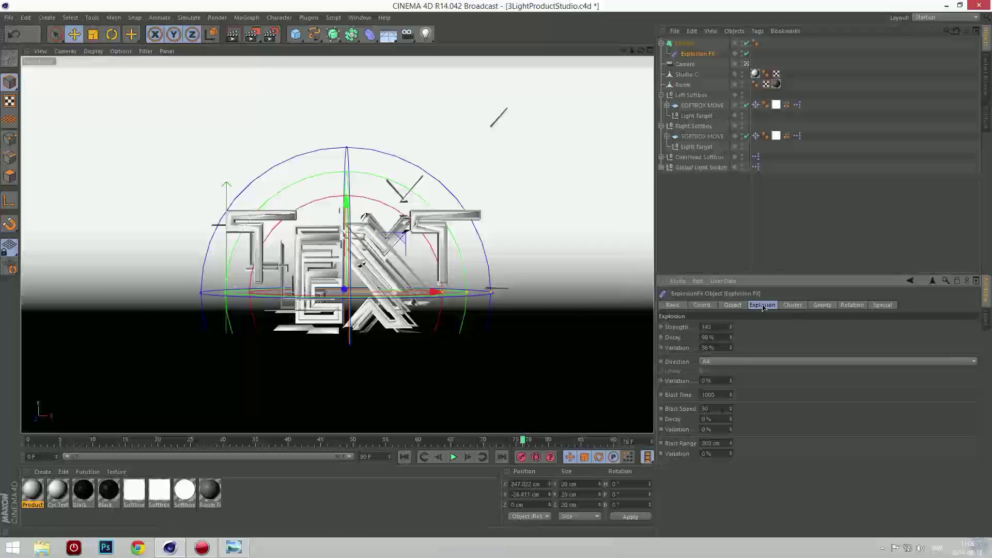
# - Set the explosion's direction variation to 89 % and its blast time to 3015
pyautogui.click(793, 305)
pyautogui.click(823, 305)
pyautogui.click(758, 306)
pyautogui.click(709, 381)
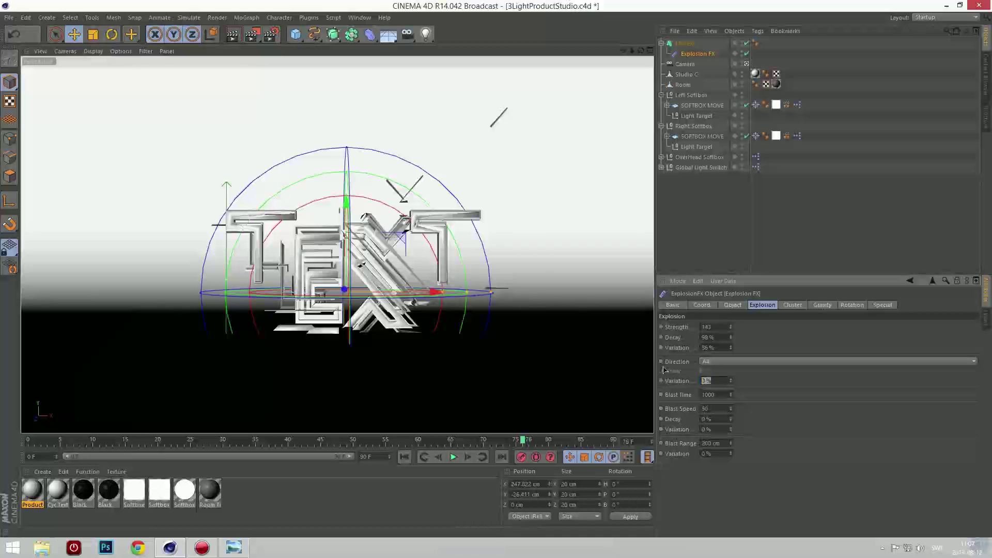
pyautogui.write('89')
pyautogui.press('Return')
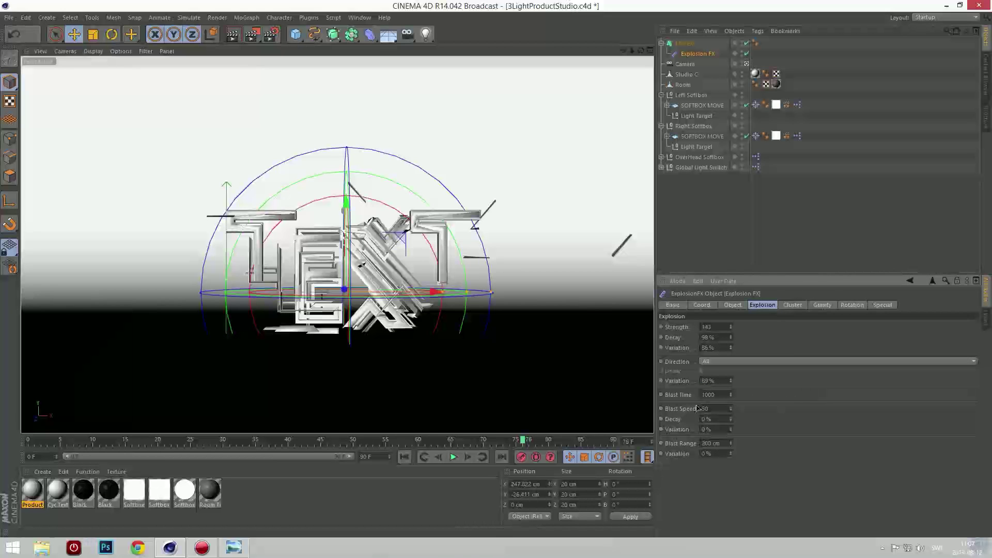
pyautogui.click(720, 393)
pyautogui.write('3015')
pyautogui.press('Return')
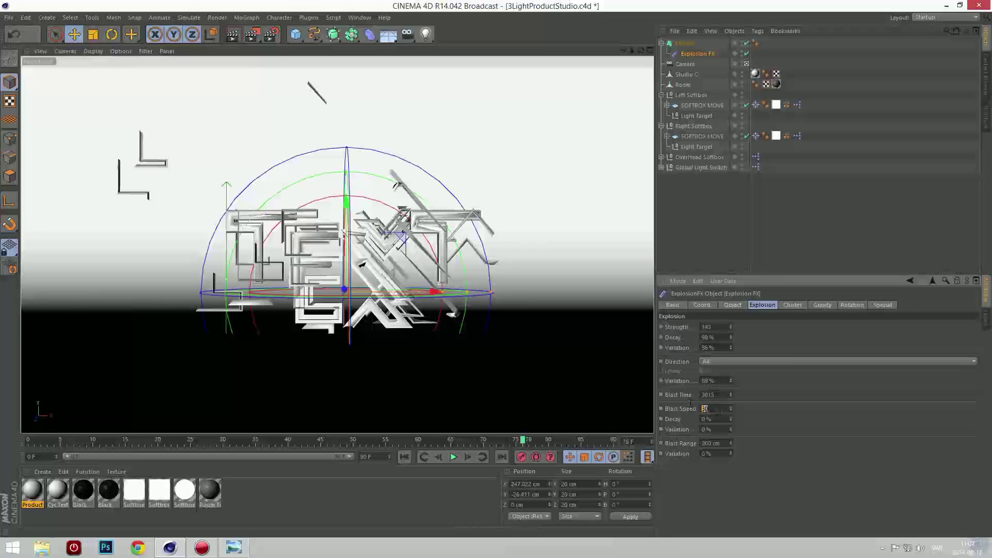
# - Try raising the explosion's blast speed to as much as 825
pyautogui.moveTo(731, 412)
pyautogui.mouseDown()
pyautogui.moveTo(731, 422)
pyautogui.moveTo(731, 413)
pyautogui.mouseUp()
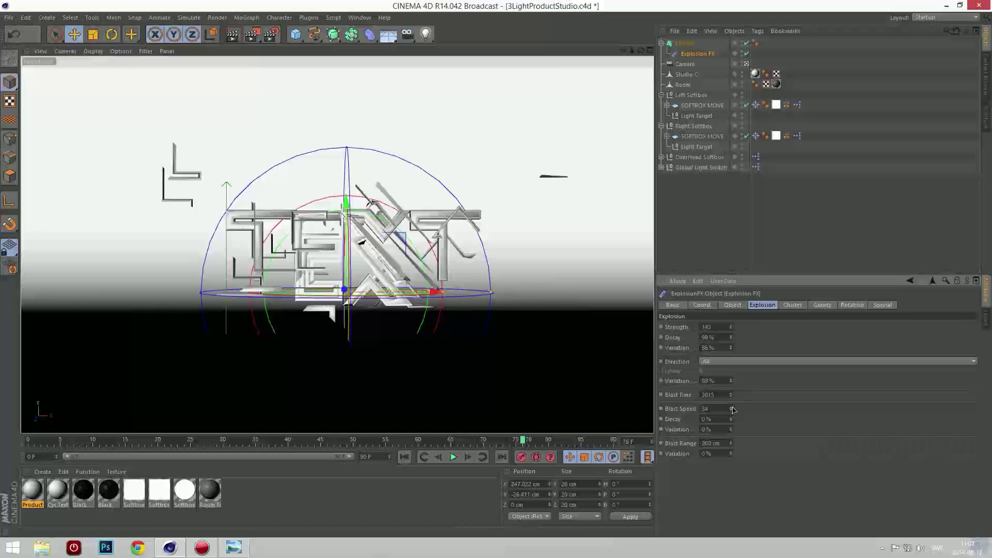
pyautogui.doubleClick(705, 409)
pyautogui.moveTo(731, 408); pyautogui.dragTo(731, 400)
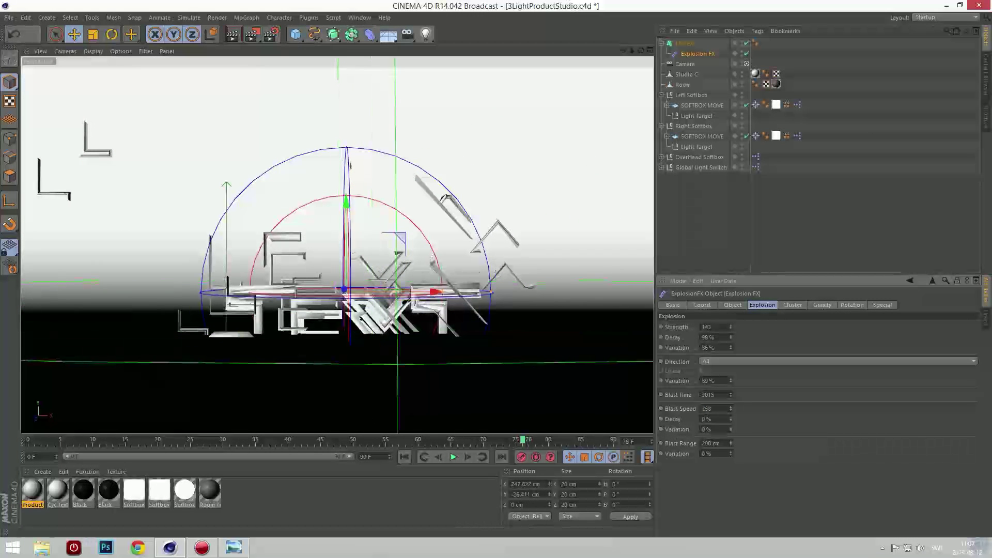
pyautogui.moveTo(731, 400); pyautogui.dragTo(731, 392)
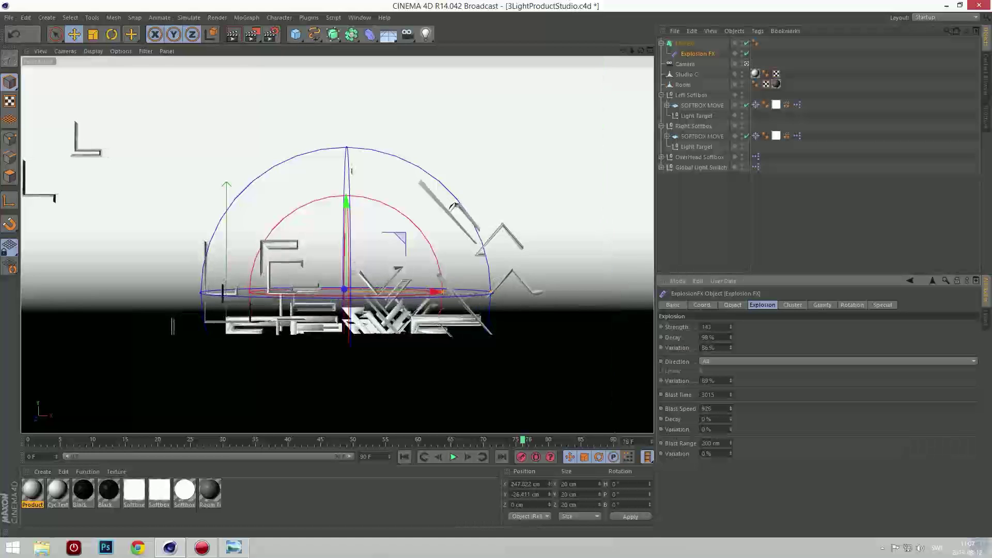
# - Set the explosion's blast speed to 34 with 43 % decay and 60 % variation, and its blast range to 100 cm with 82 % variation
pyautogui.moveTo(732, 411); pyautogui.dragTo(731, 450)
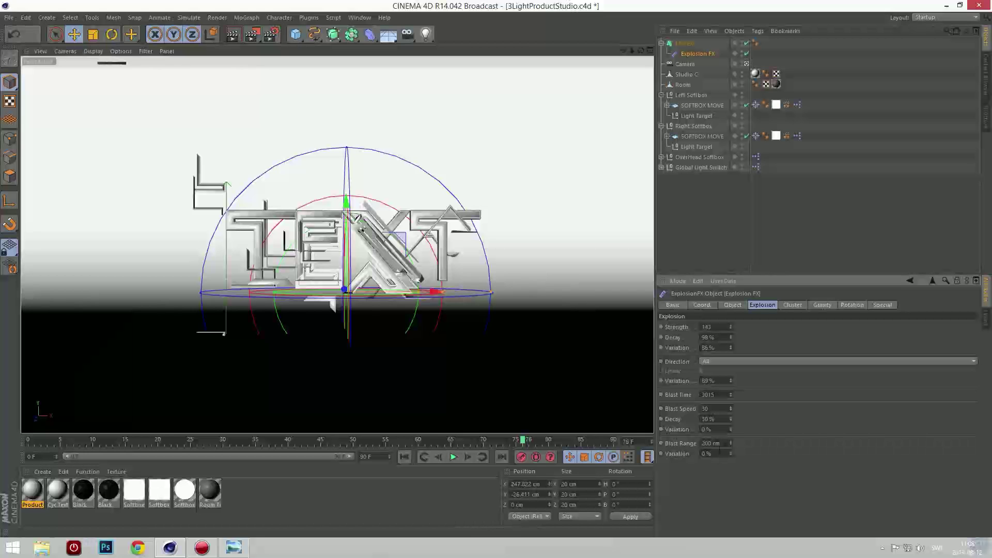
pyautogui.moveTo(731, 444)
pyautogui.mouseDown()
pyautogui.moveTo(732, 476)
pyautogui.moveTo(731, 458)
pyautogui.mouseUp()
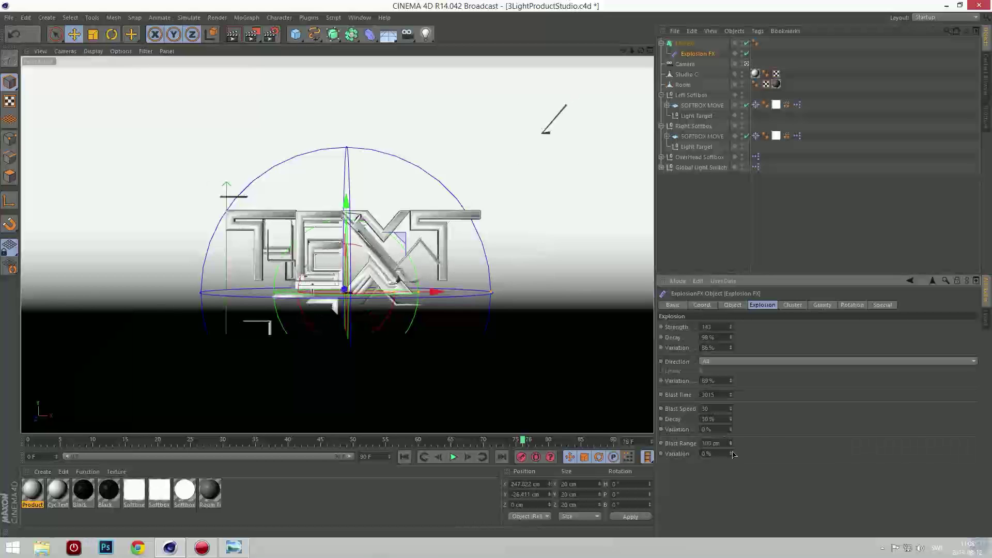
pyautogui.moveTo(731, 454); pyautogui.dragTo(731, 422)
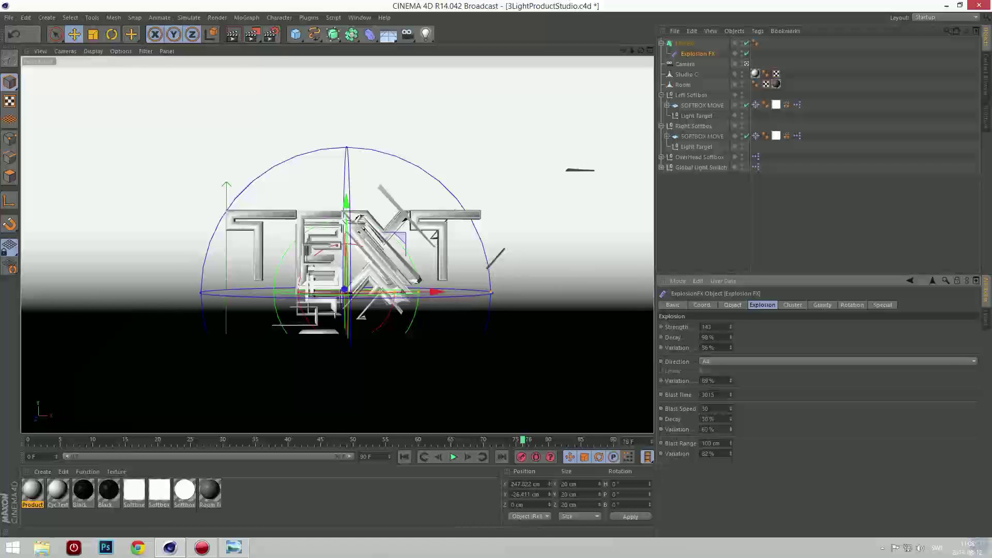
pyautogui.moveTo(732, 423); pyautogui.dragTo(731, 406)
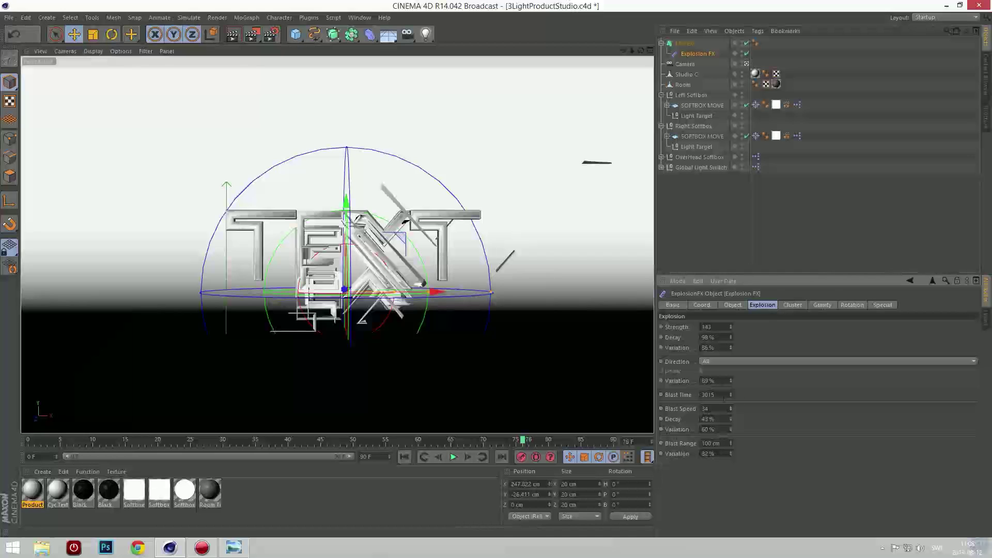
# - Set the explosion's cluster thickness to 19 cm with 8 % variation and its density to 1464
pyautogui.click(793, 305)
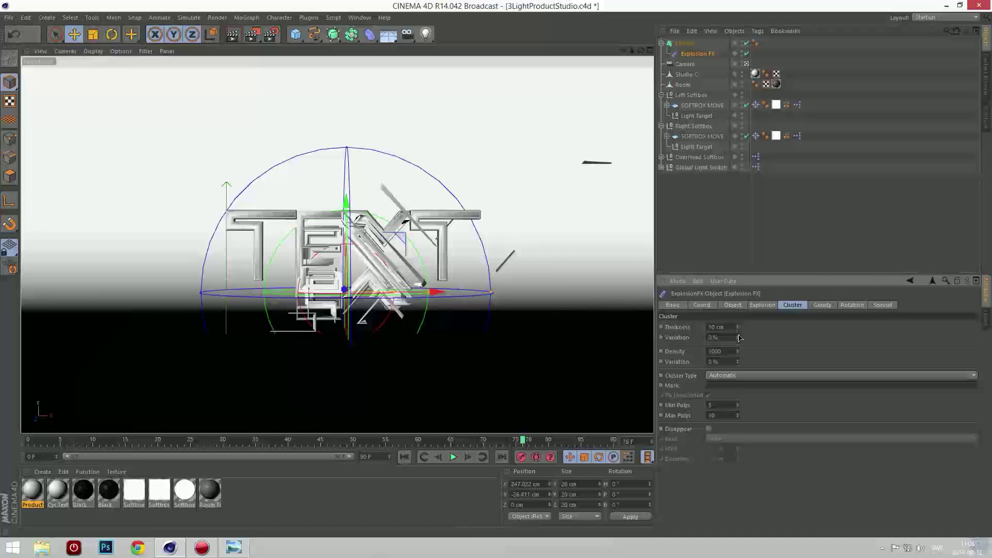
pyautogui.moveTo(738, 327)
pyautogui.mouseDown()
pyautogui.moveTo(738, 309)
pyautogui.moveTo(738, 341)
pyautogui.mouseUp()
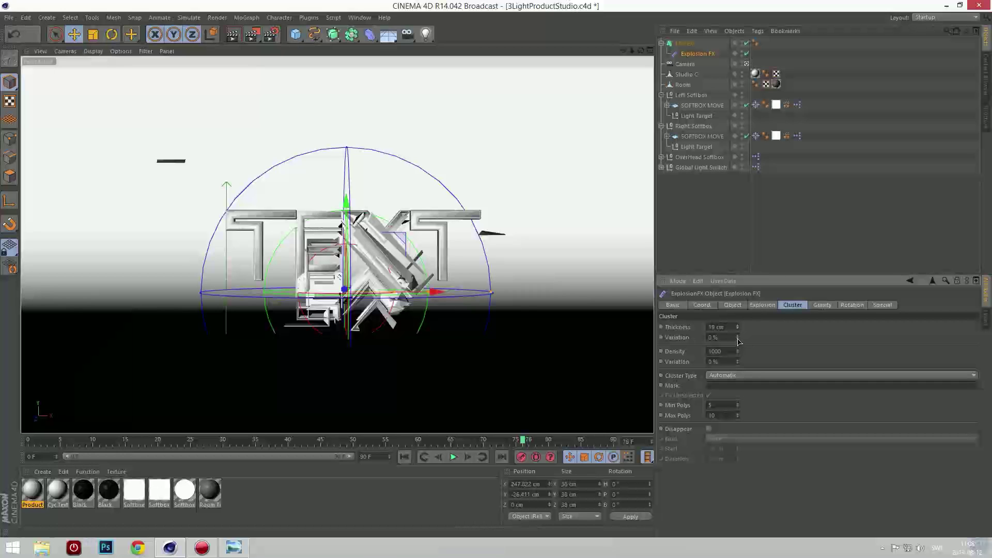
pyautogui.moveTo(738, 338); pyautogui.dragTo(740, 358)
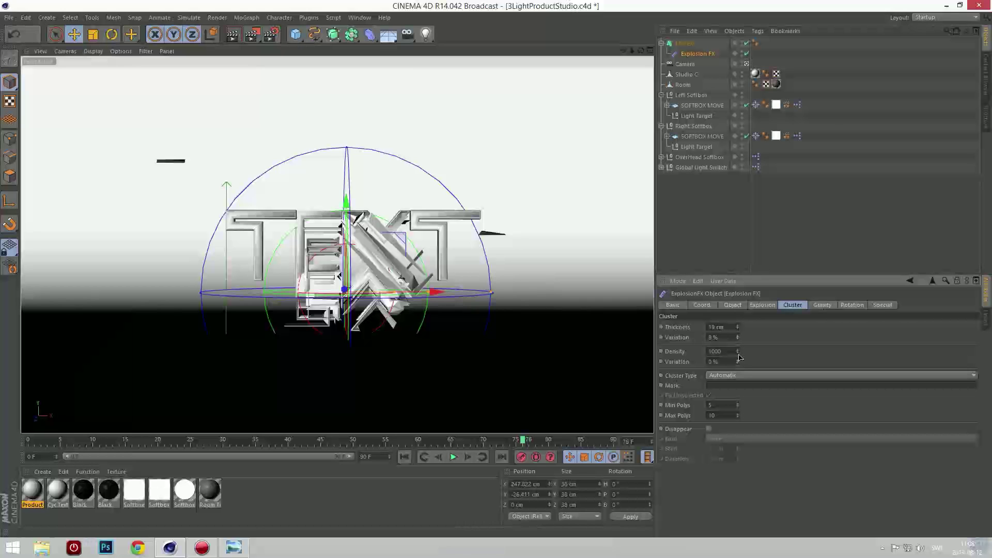
pyautogui.moveTo(739, 353); pyautogui.dragTo(739, 315)
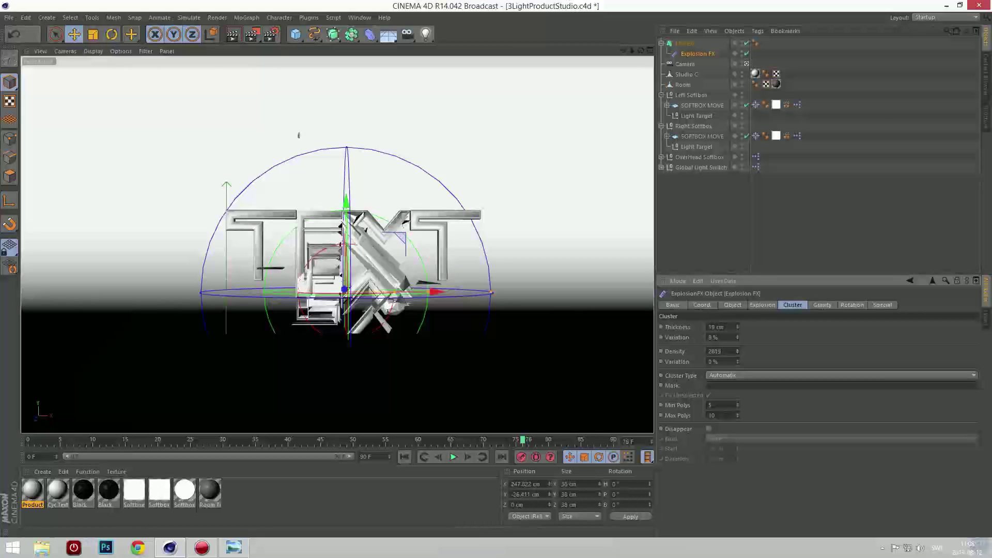
pyautogui.moveTo(299, 135); pyautogui.dragTo(279, 56)
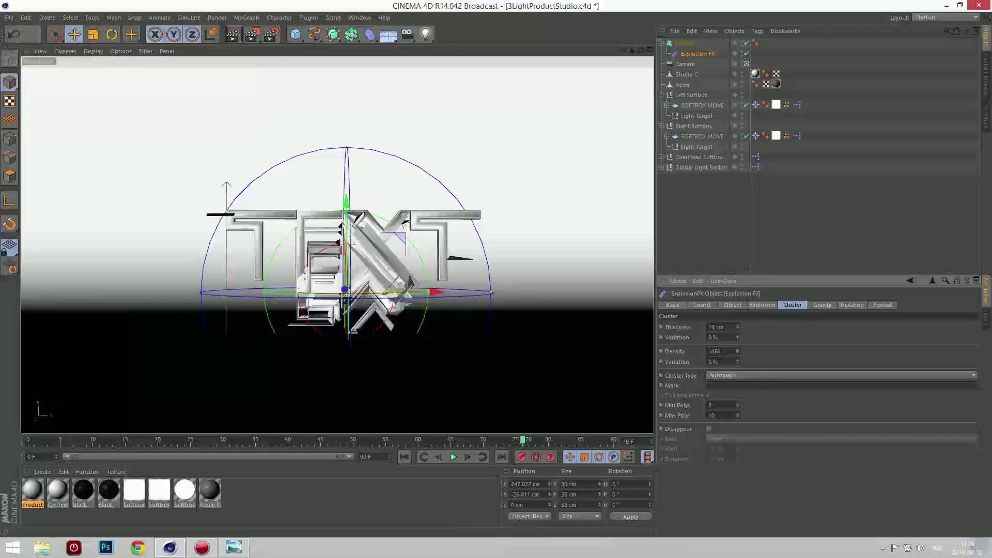
# - Set the explosion's gravity direction to Z World and its acceleration to 3.6
pyautogui.click(825, 308)
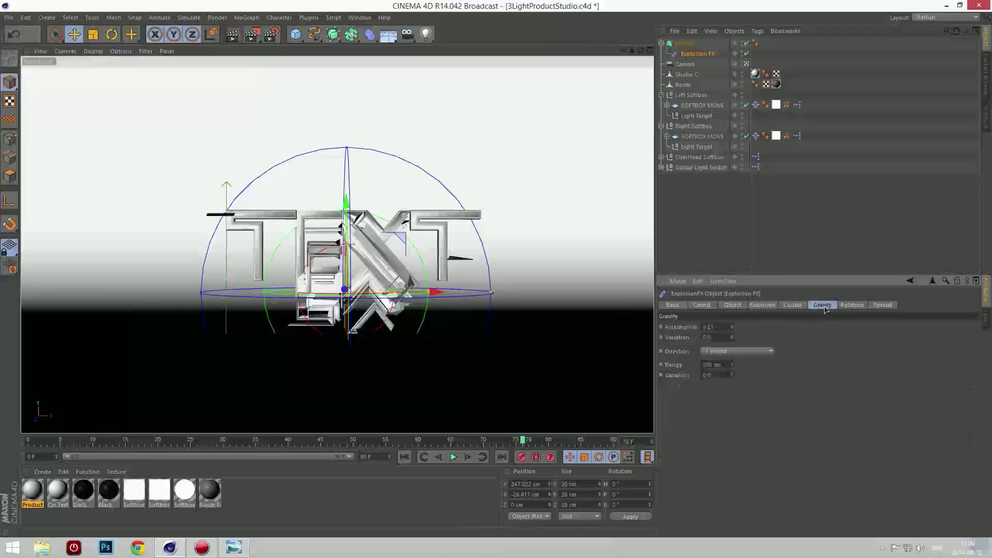
pyautogui.click(723, 351)
pyautogui.click(716, 413)
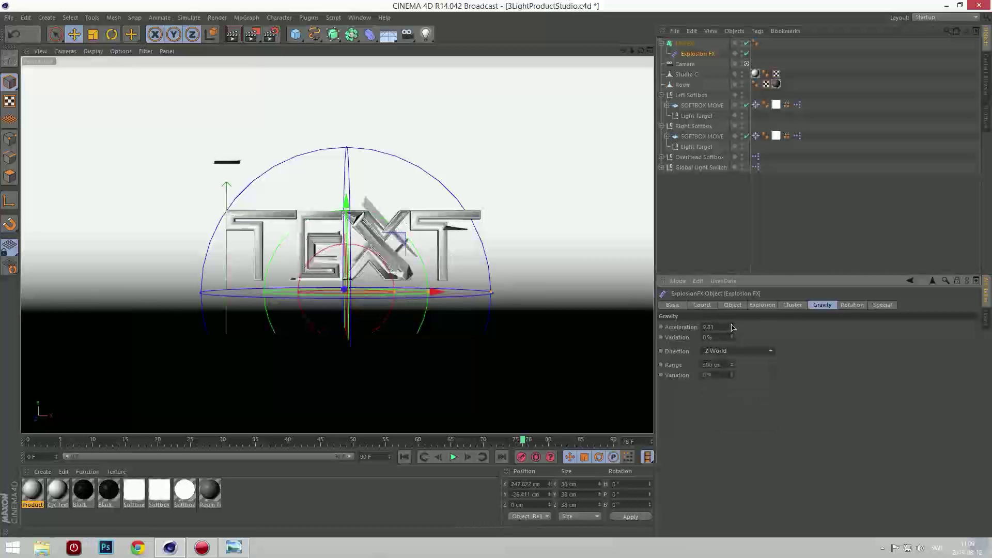
pyautogui.moveTo(732, 327); pyautogui.dragTo(733, 344)
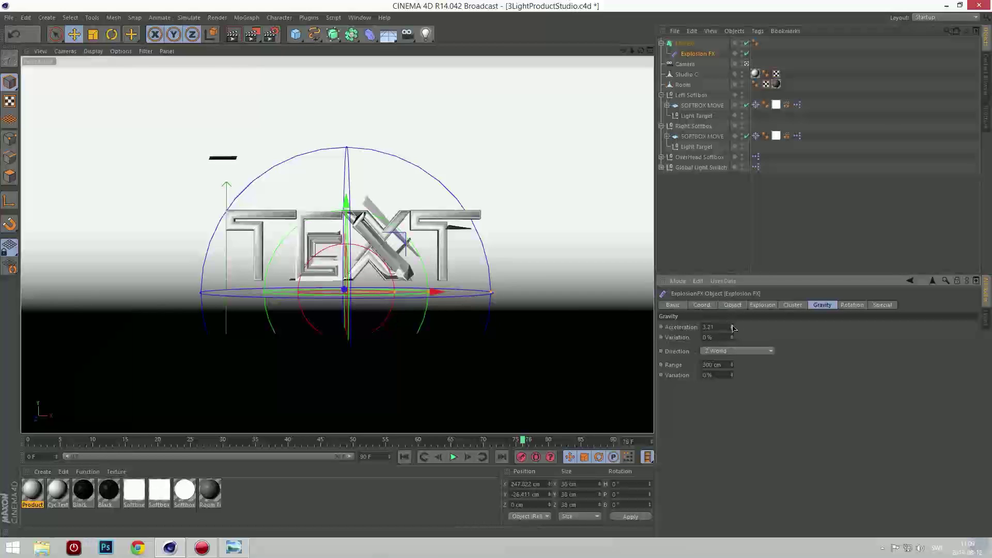
pyautogui.click(708, 326)
pyautogui.write('3.6')
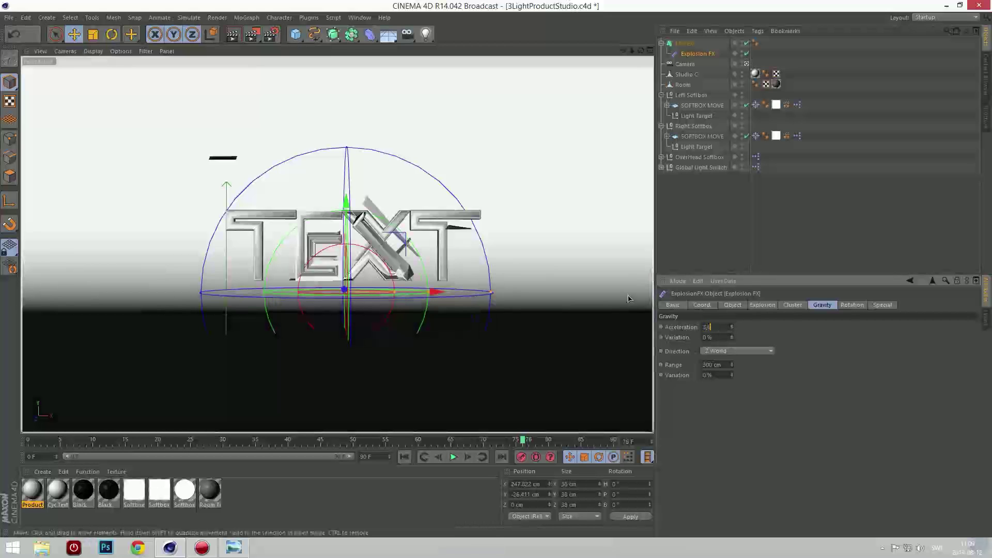
pyautogui.press('Return')
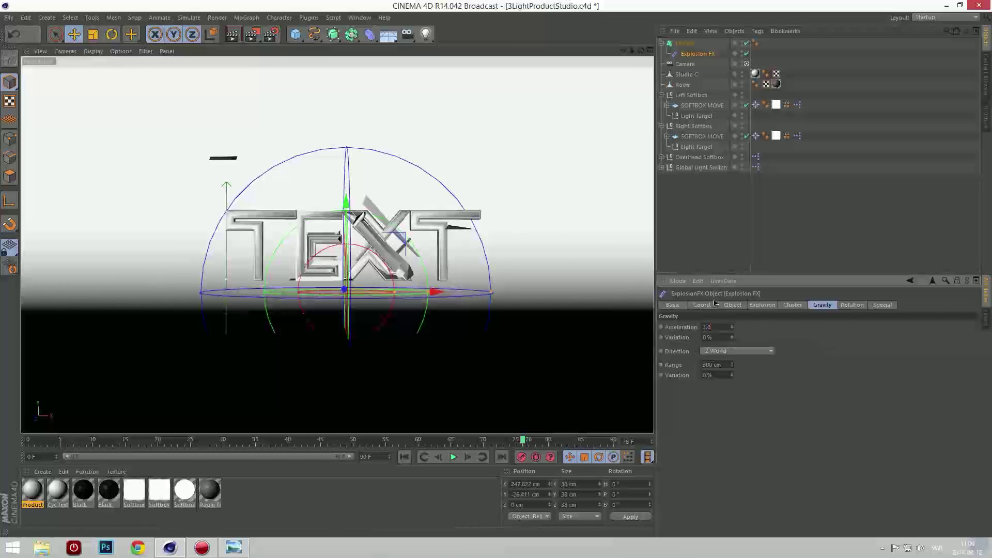
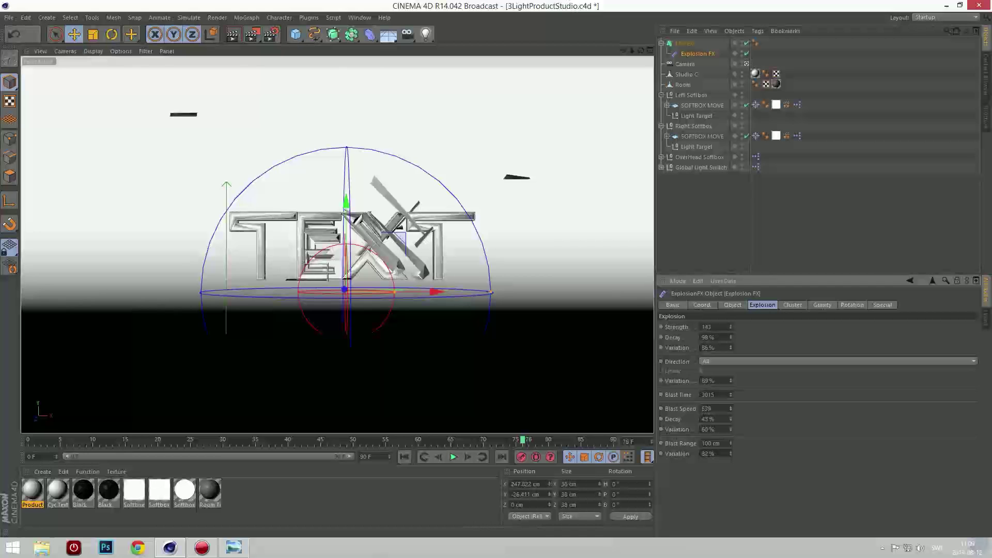
# - Set the explosion's blast speed to 82 with 58 % decay, and its blast range to 156 cm with 77 % variation
pyautogui.write('82')
pyautogui.press('Return')
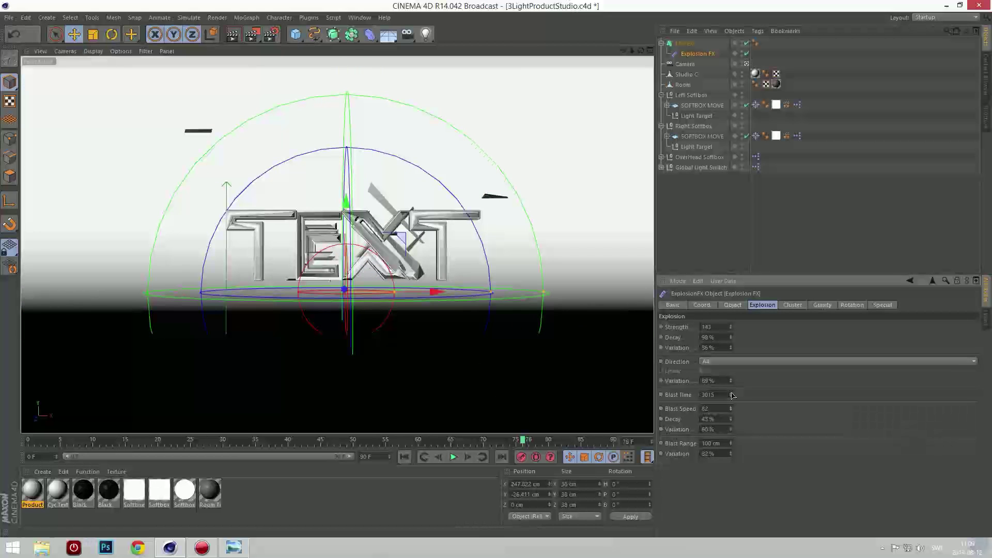
pyautogui.moveTo(731, 419); pyautogui.dragTo(766, 440)
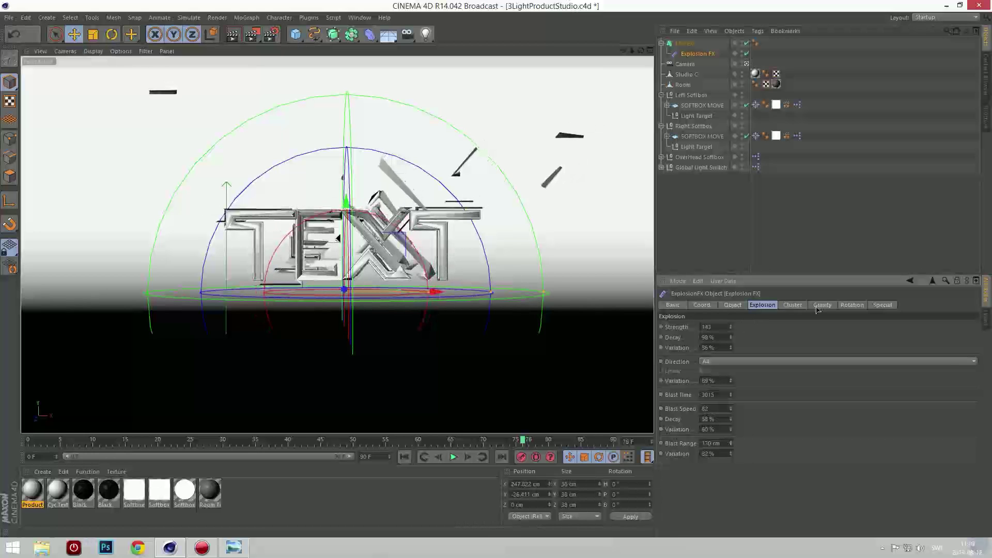
pyautogui.moveTo(734, 445); pyautogui.dragTo(731, 455)
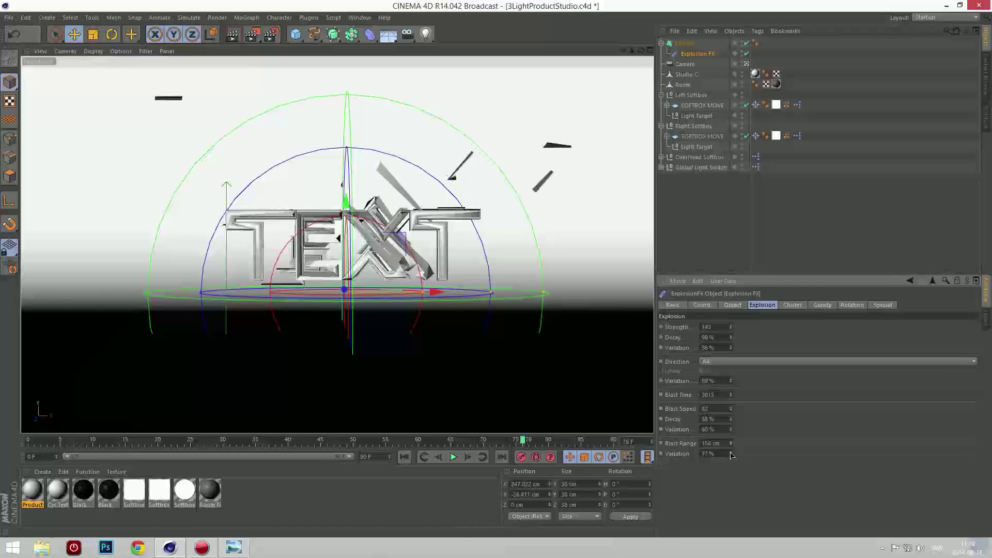
# - Set the explosion's direction variation to 100 %, adjust its strength settings and set the gravity variation to 40 %
pyautogui.moveTo(731, 381); pyautogui.dragTo(728, 381)
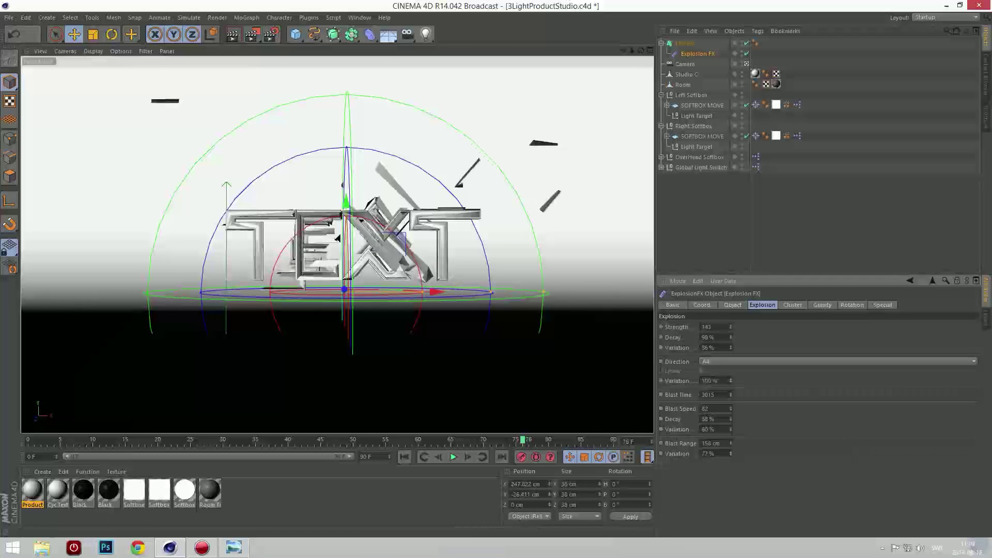
pyautogui.moveTo(731, 337)
pyautogui.mouseDown()
pyautogui.moveTo(734, 347)
pyautogui.moveTo(735, 327)
pyautogui.mouseUp()
pyautogui.click(789, 304)
pyautogui.click(822, 305)
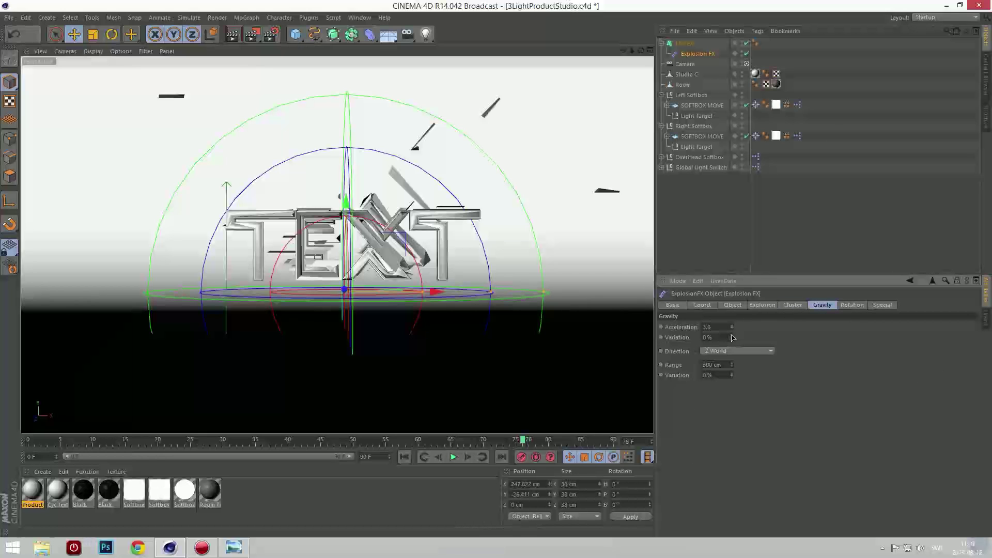
pyautogui.moveTo(732, 331)
pyautogui.mouseDown()
pyautogui.moveTo(732, 309)
pyautogui.moveTo(734, 338)
pyautogui.mouseUp()
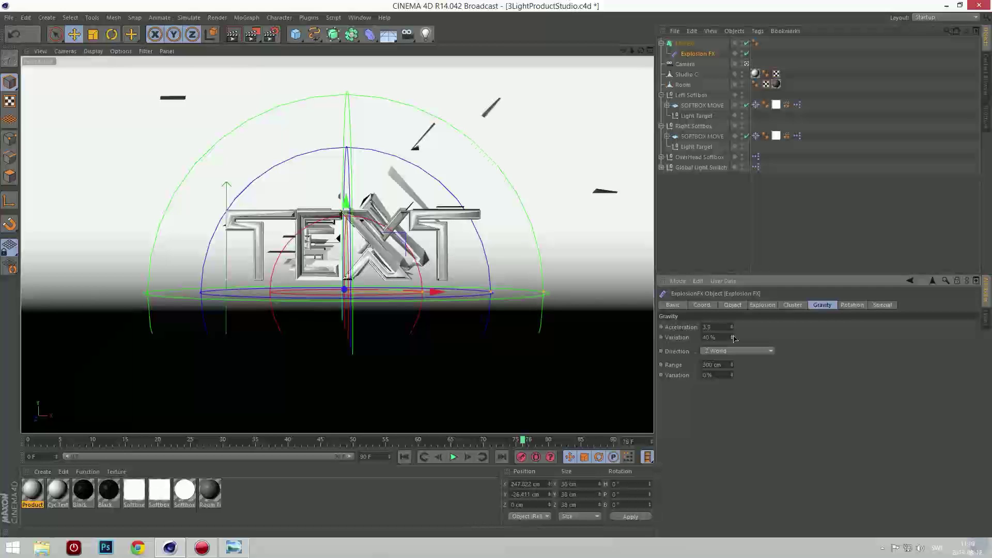
pyautogui.click(860, 306)
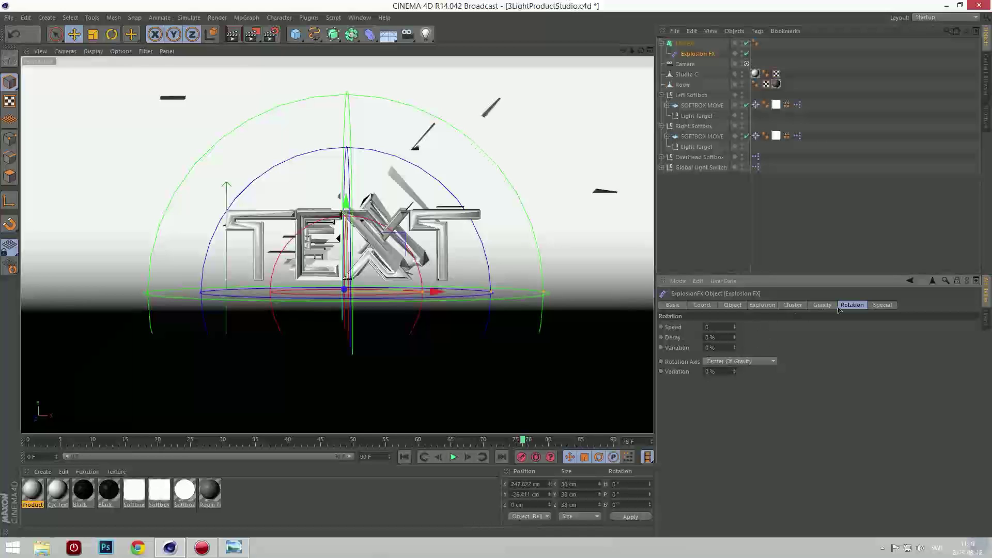
pyautogui.click(880, 306)
pyautogui.click(852, 305)
pyautogui.click(822, 306)
pyautogui.click(681, 305)
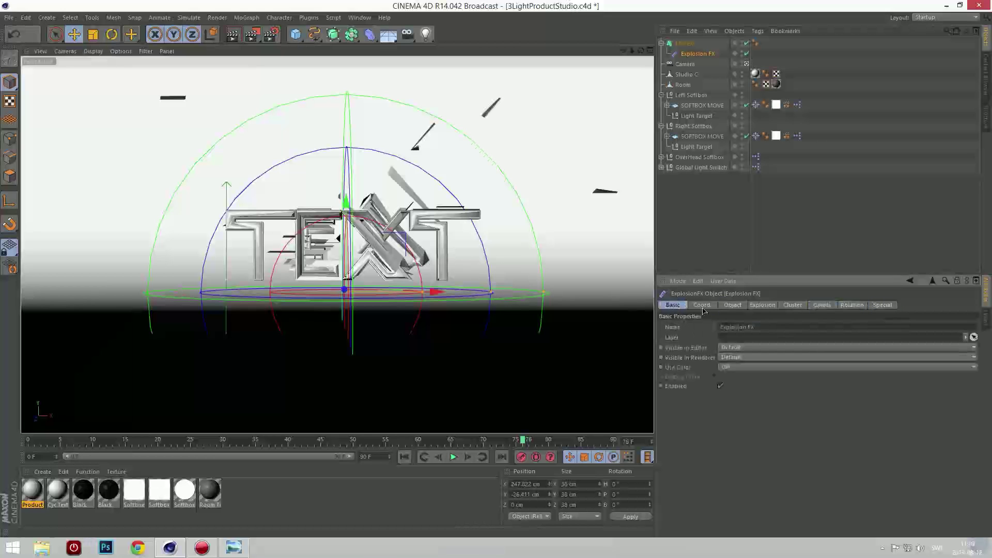
pyautogui.click(732, 305)
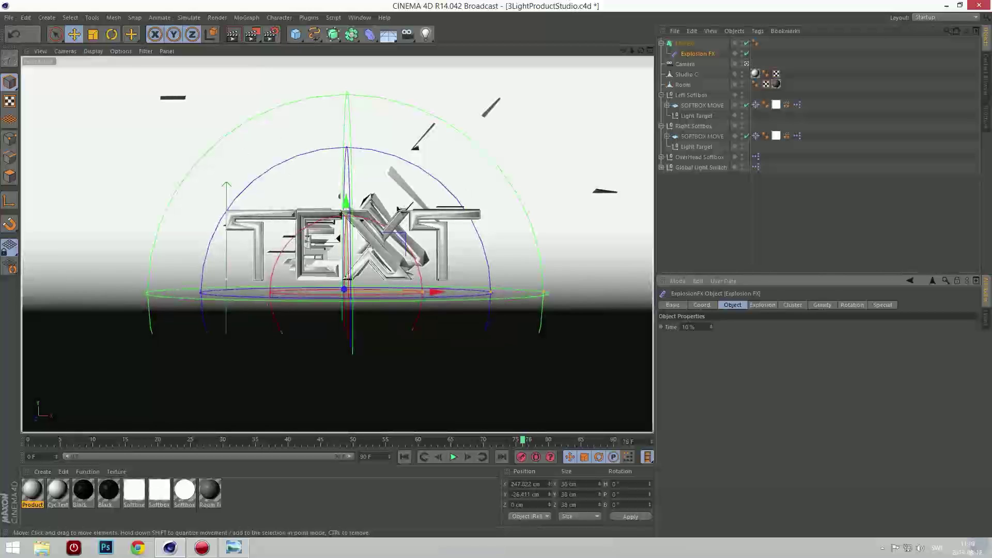
# - Apply the Product Texture material to the MoText object
pyautogui.click(341, 501)
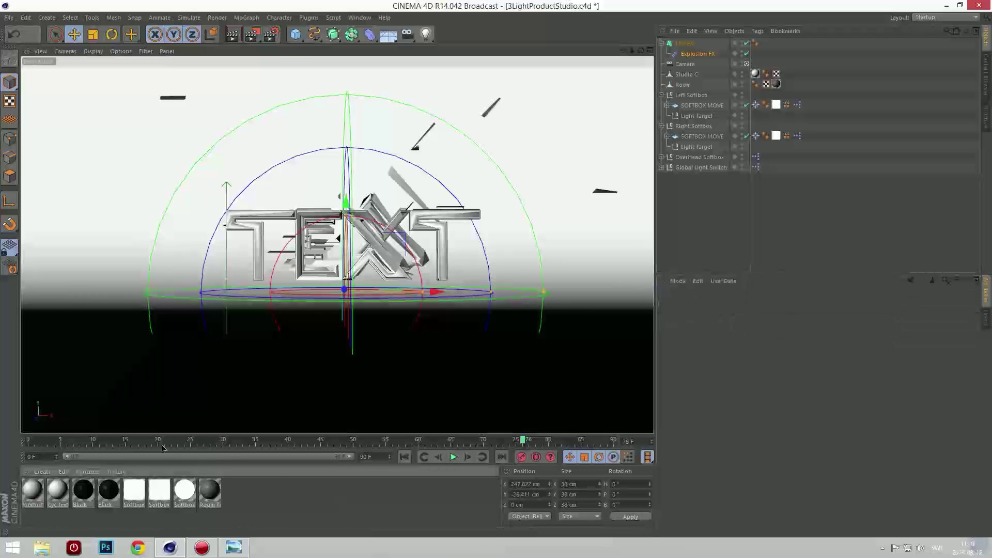
pyautogui.click(32, 498)
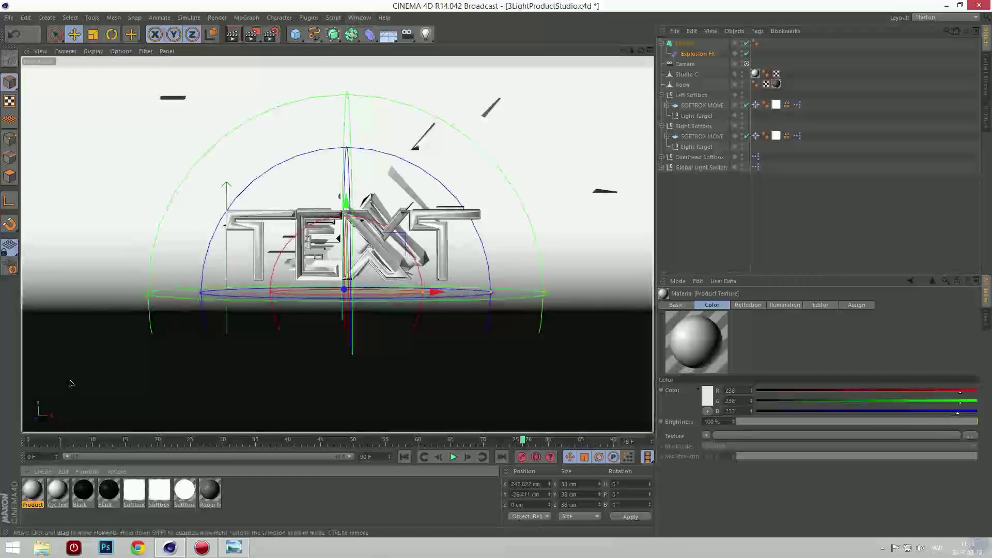
pyautogui.moveTo(30, 496); pyautogui.dragTo(691, 46)
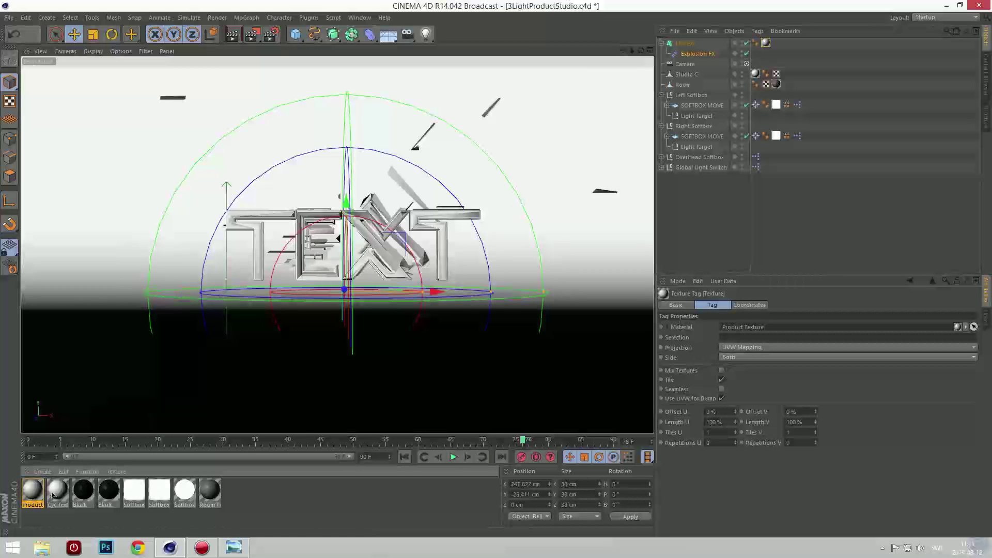
# - Duplicate the Product Texture material
pyautogui.click(34, 498)
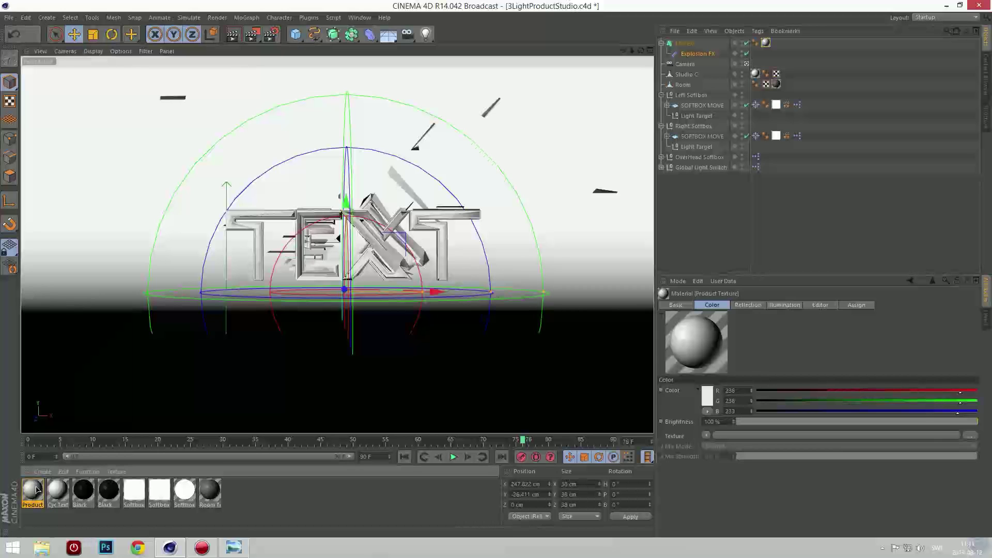
pyautogui.hotkey('ctrl', 'c')
pyautogui.hotkey('ctrl', 'v')
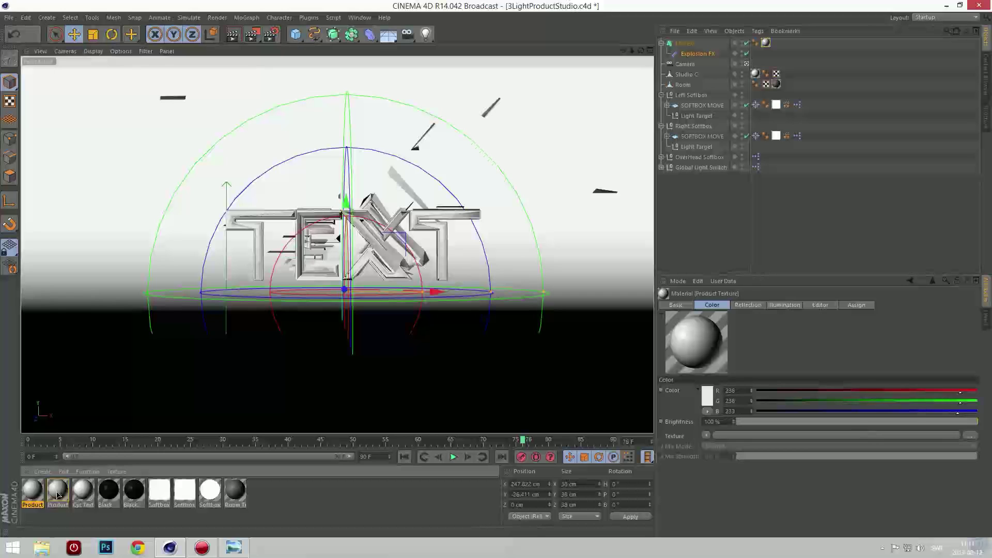
pyautogui.click(57, 494)
# - Recolour the duplicated Product Texture material blue with red 43 and green 120
pyautogui.click(35, 495)
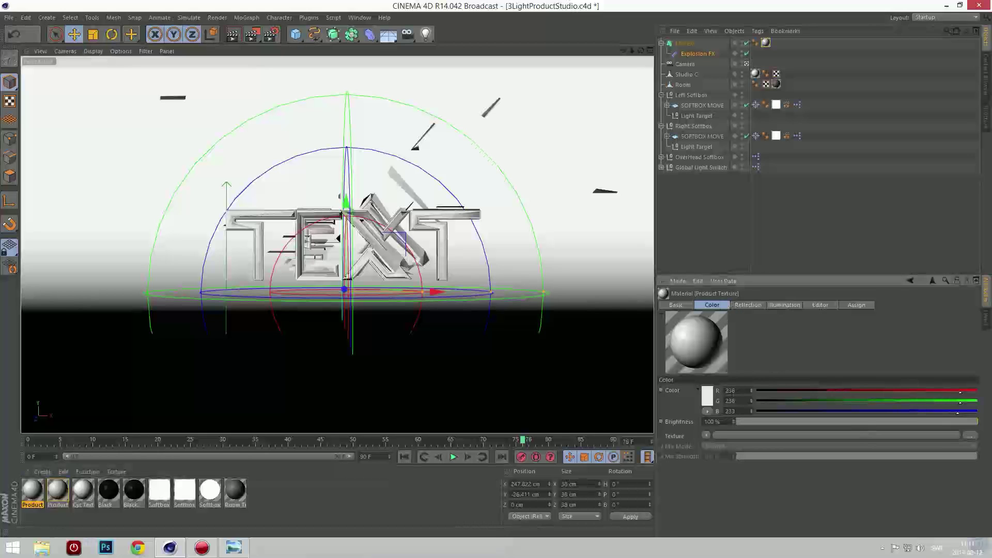
pyautogui.moveTo(937, 392); pyautogui.dragTo(794, 392)
pyautogui.moveTo(960, 401); pyautogui.dragTo(861, 405)
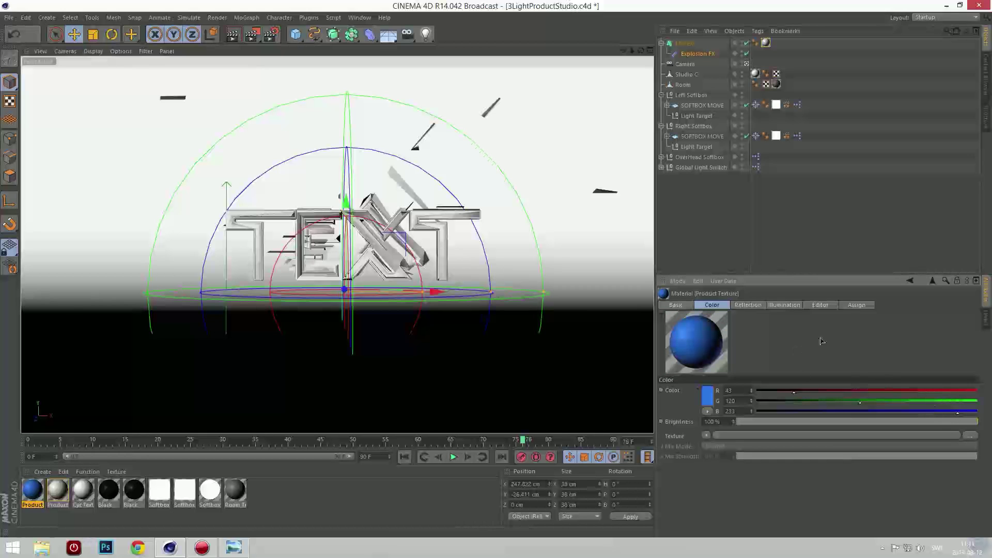
pyautogui.click(439, 497)
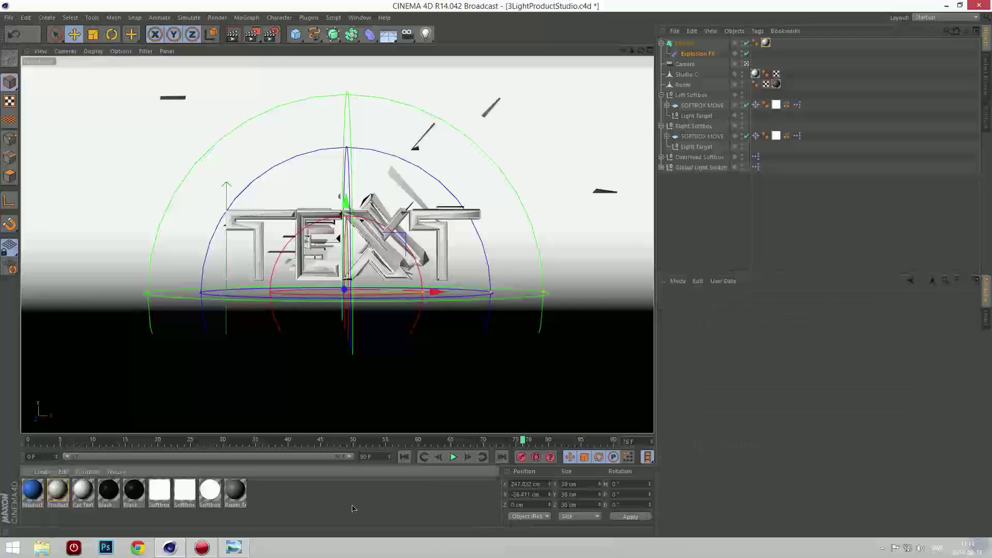
# - Apply the blue material to the MoText object and order its tag before the white material's tag
pyautogui.moveTo(32, 496); pyautogui.dragTo(692, 44)
pyautogui.moveTo(776, 43); pyautogui.dragTo(763, 48)
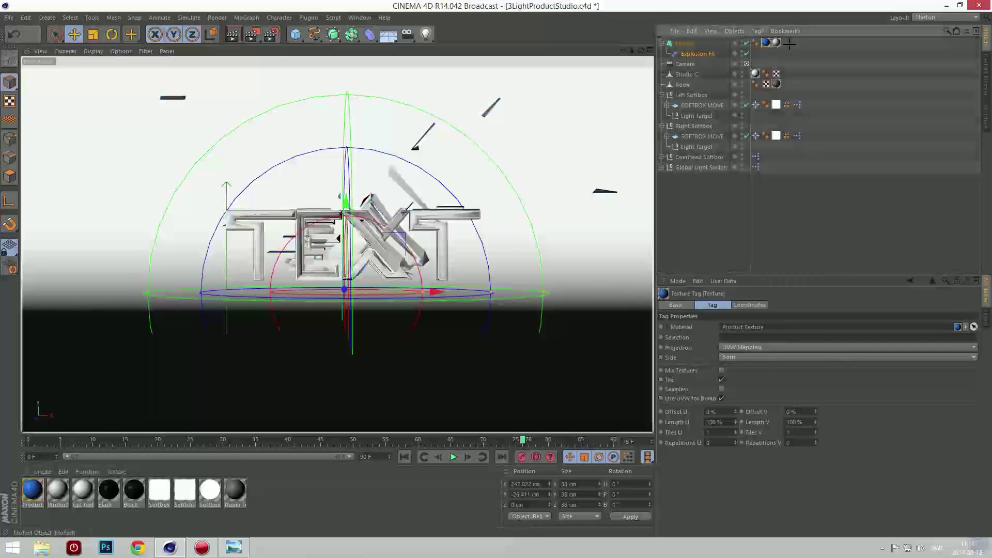
pyautogui.click(722, 253)
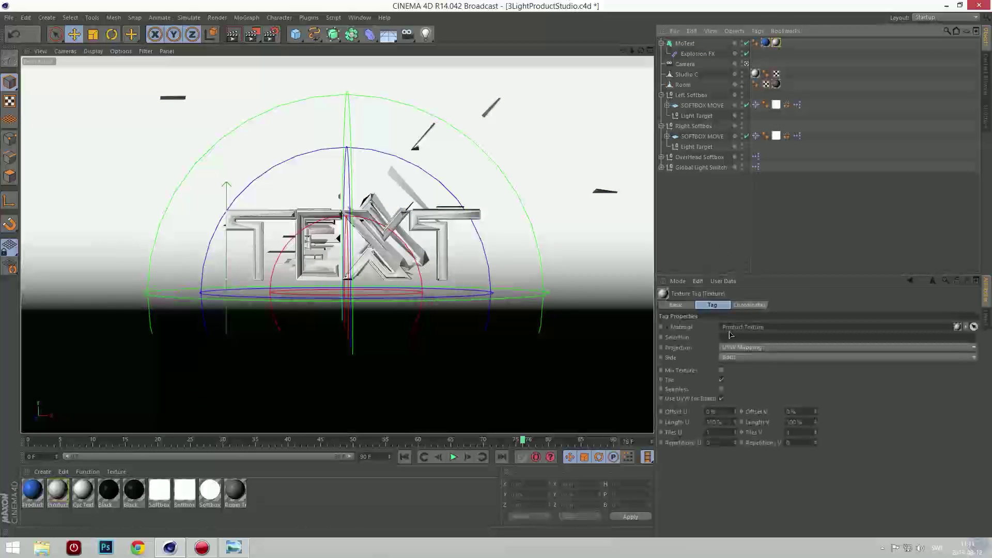
# - Restrict the MoText's white material tag to a surface selection so the blue material covers the other letter surfaces
pyautogui.click(777, 44)
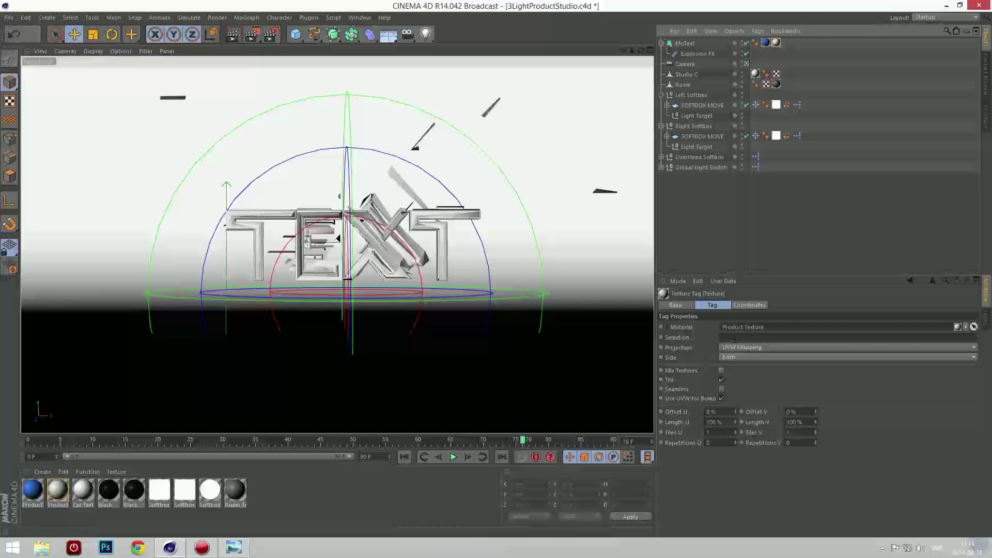
pyautogui.click(734, 337)
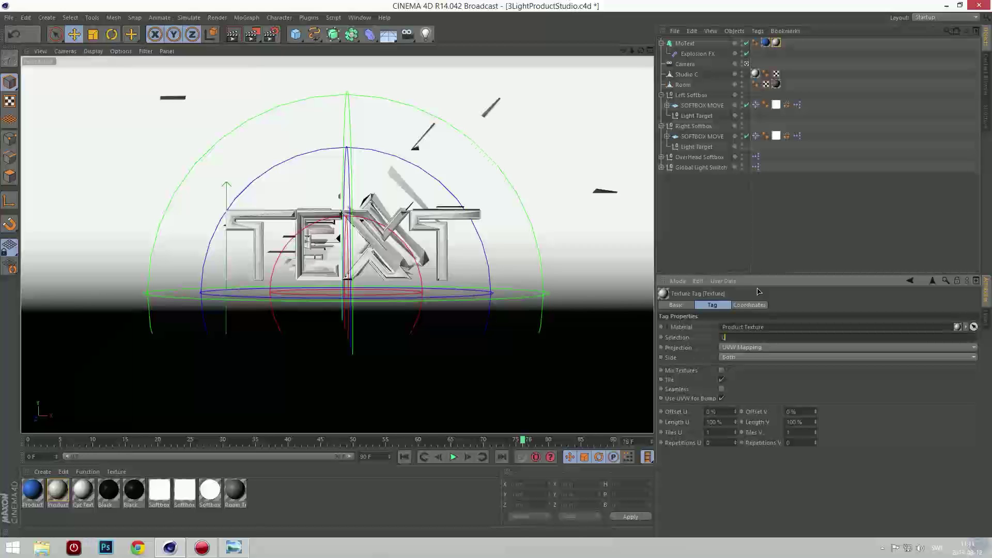
pyautogui.click(813, 264)
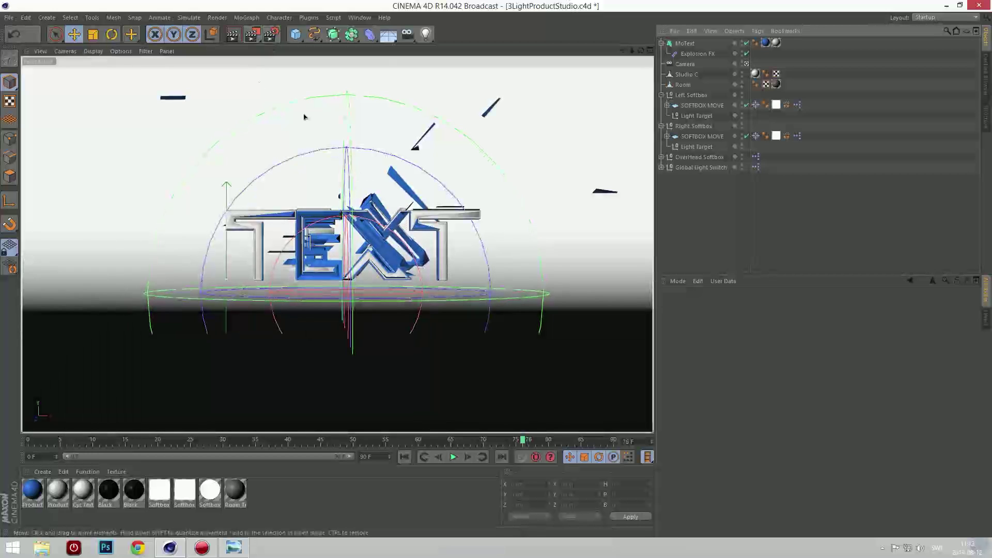
# - Render a preview of the shattered text in the viewport
pyautogui.click(233, 34)
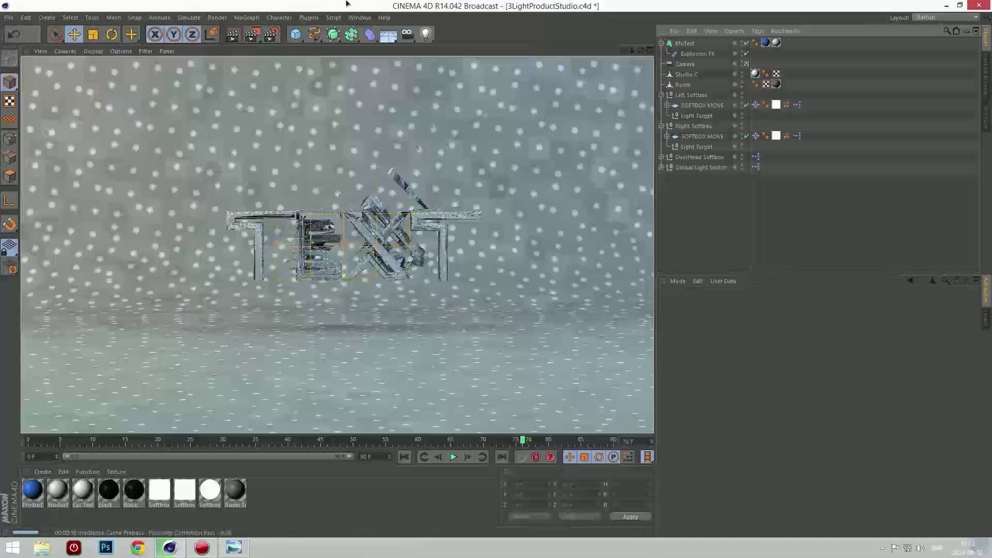
pyautogui.click(360, 17)
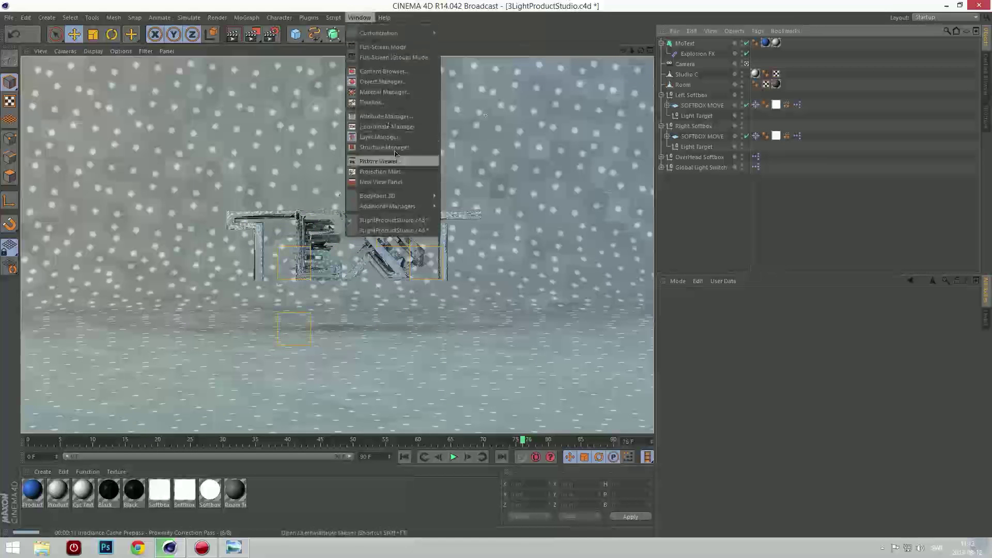
pyautogui.press('Escape')
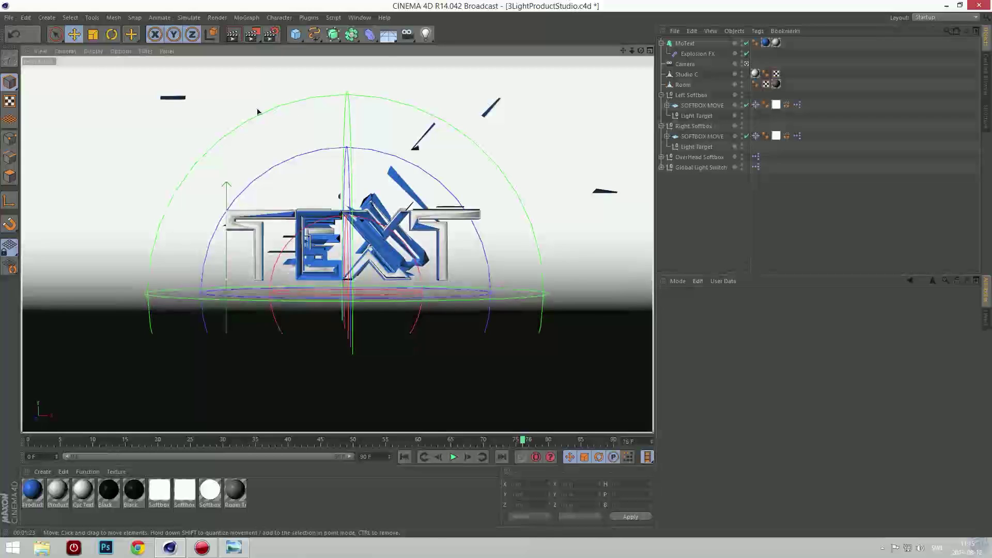
# - Set the render output size to 1920 x 1080 pixels at a resolution of 300 DPI
pyautogui.click(272, 36)
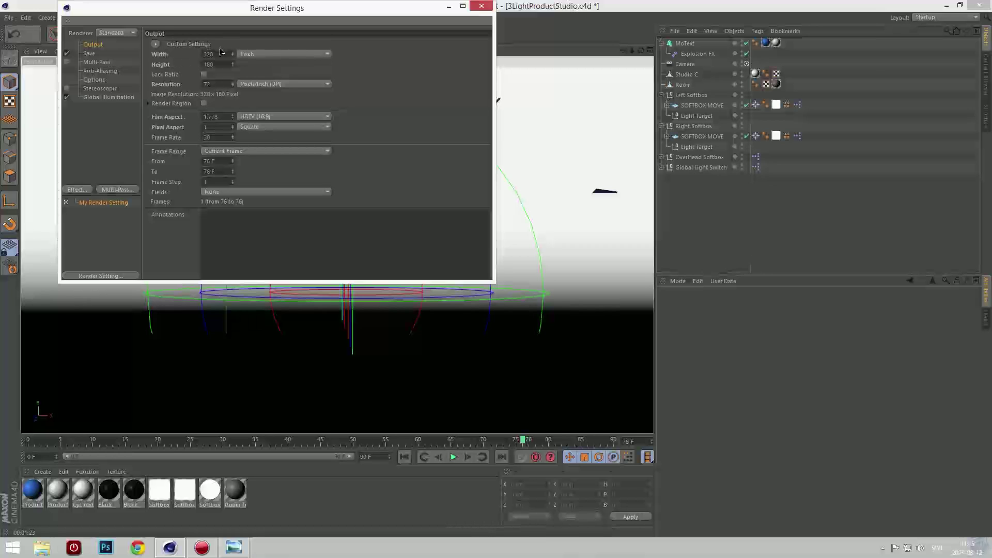
pyautogui.doubleClick(209, 53)
pyautogui.write('1920')
pyautogui.press('Tab')
pyautogui.write('1080')
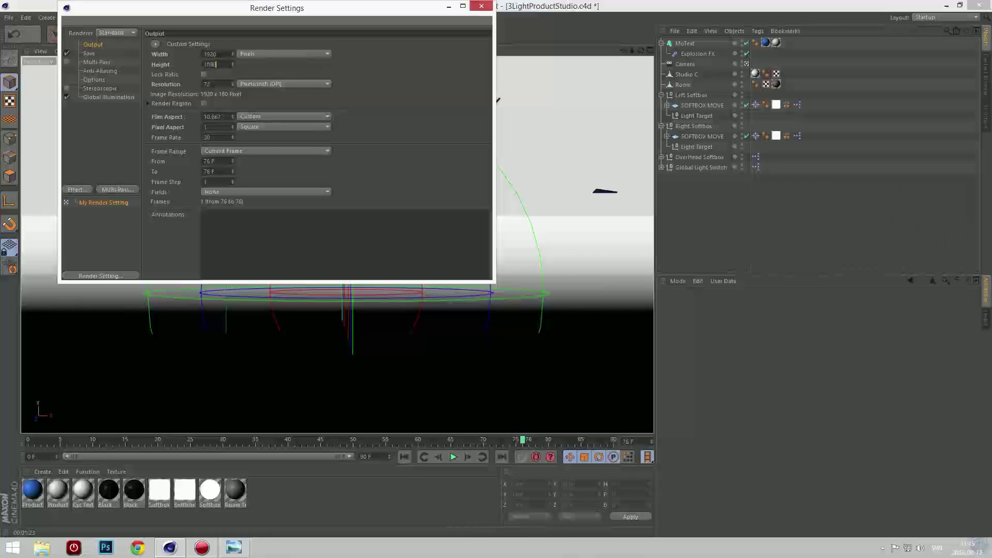
pyautogui.press('Tab')
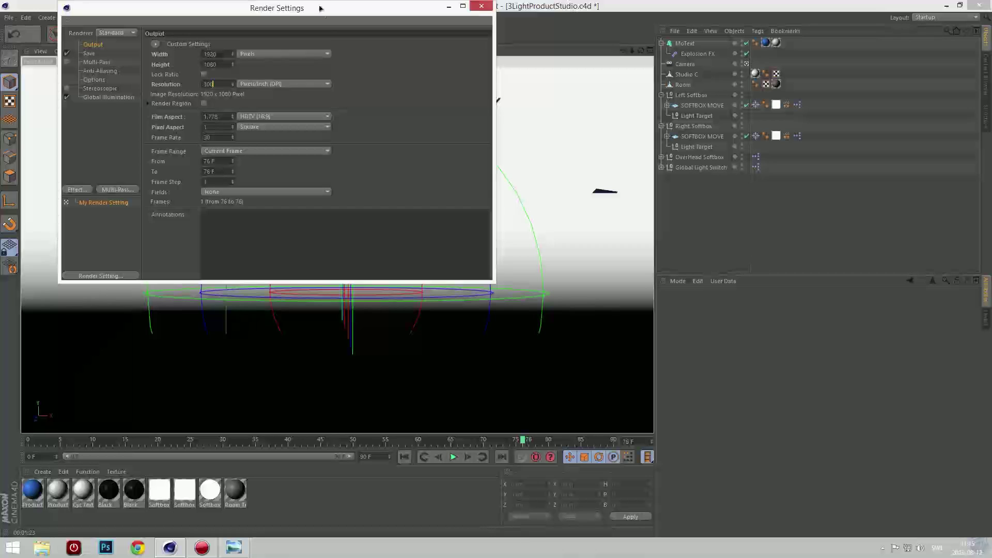
# - Set the render to save to the desktop as shatter in JPEG format
pyautogui.click(92, 54)
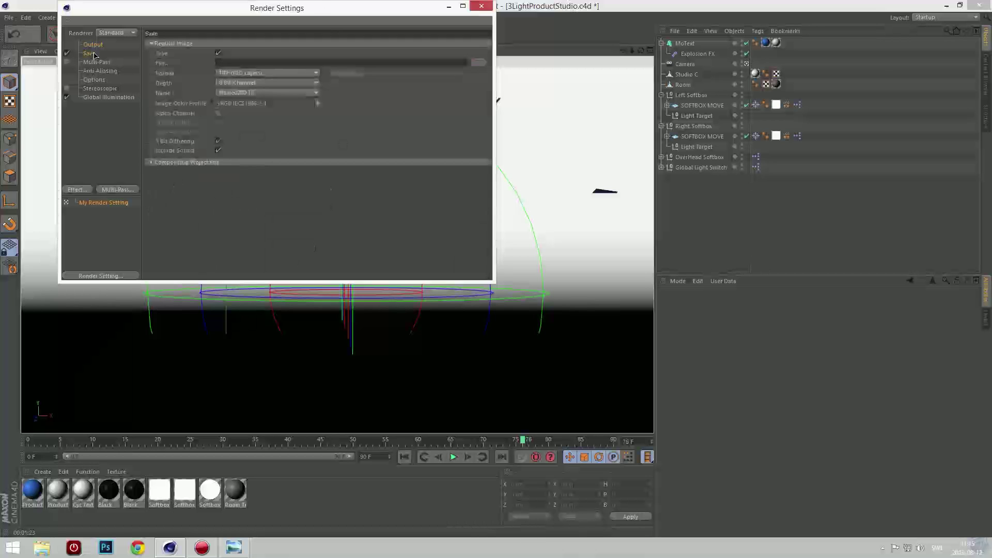
pyautogui.click(479, 62)
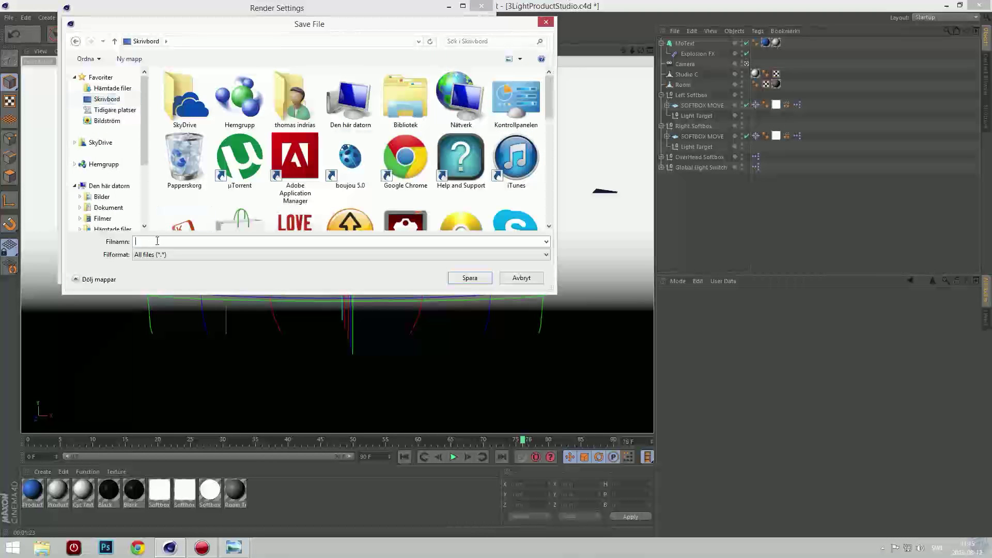
pyautogui.write('shatter')
pyautogui.click(467, 278)
pyautogui.click(270, 74)
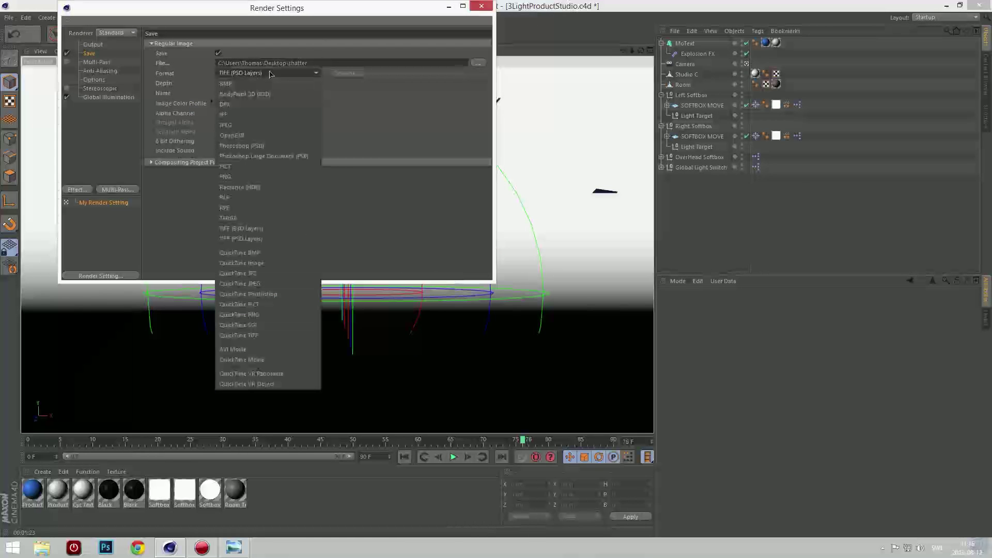
pyautogui.click(256, 123)
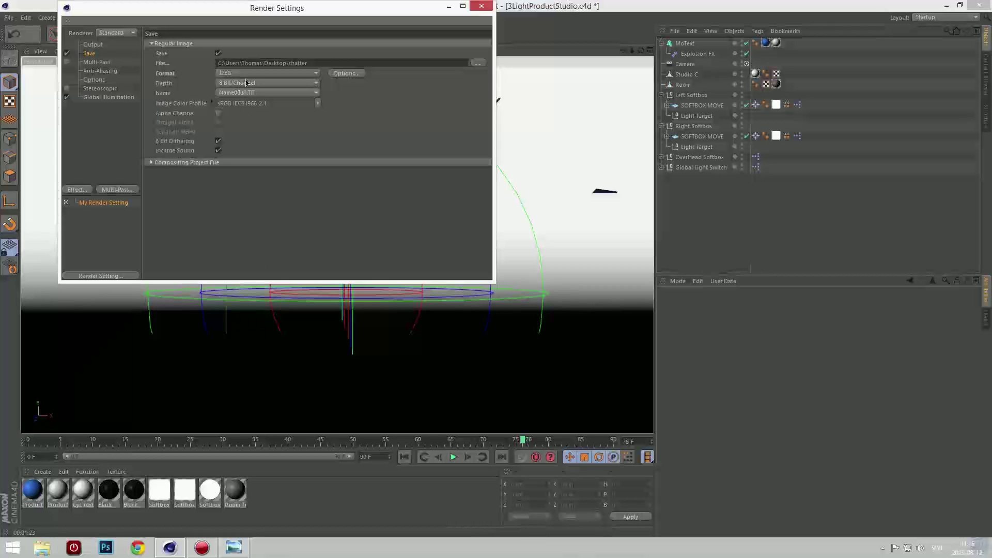
pyautogui.click(476, 7)
# - Try twice to render the current frame to the Picture Viewer and close it after each attempt
pyautogui.click(250, 35)
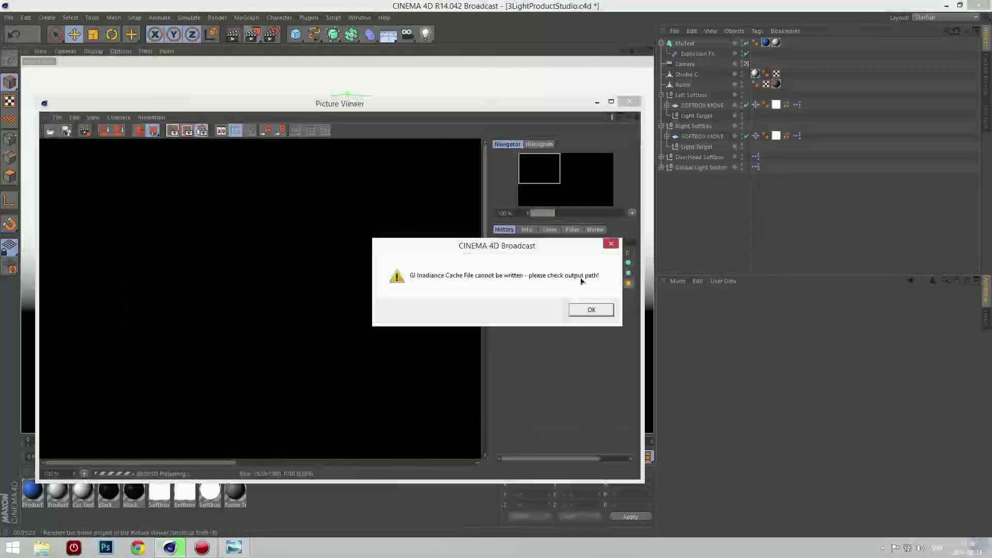
pyautogui.click(591, 310)
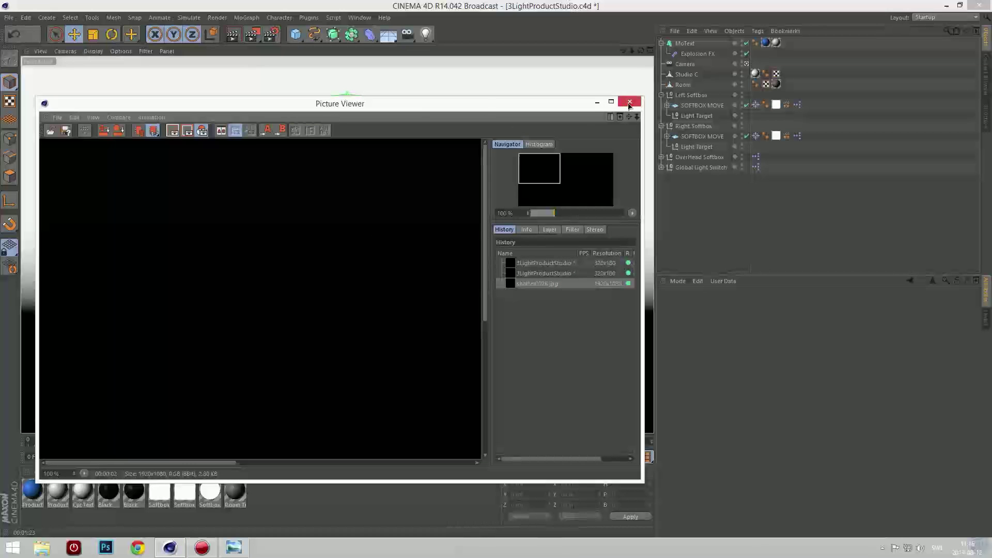
pyautogui.click(630, 101)
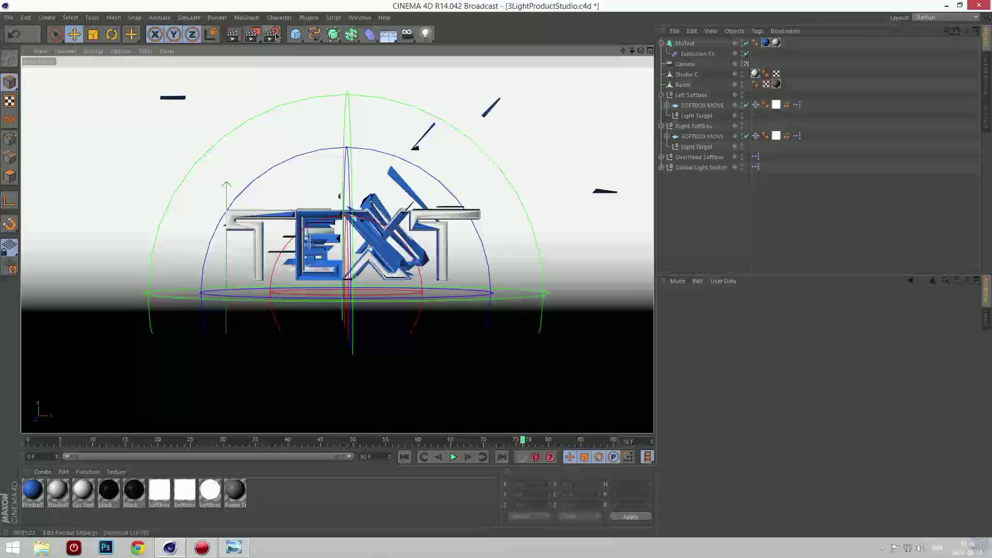
pyautogui.click(257, 34)
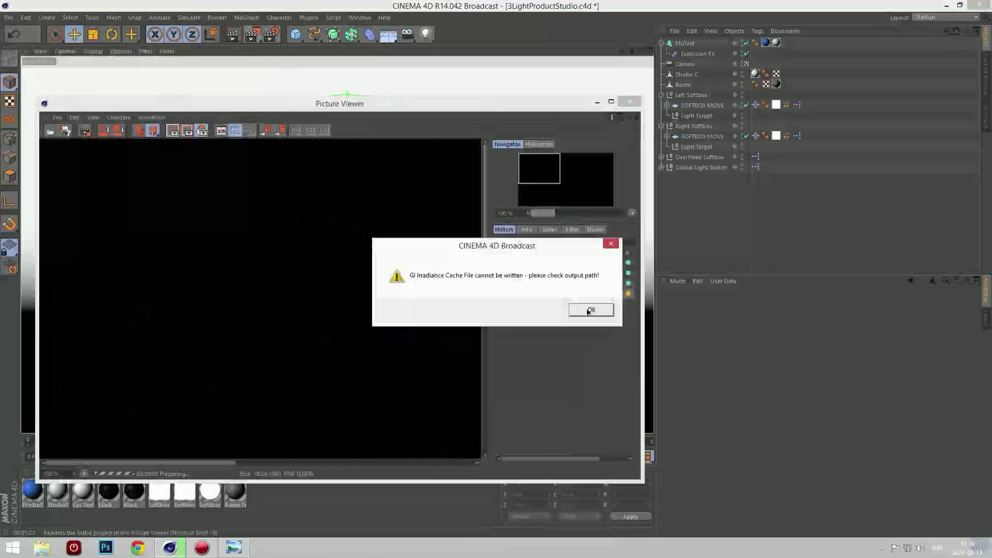
pyautogui.click(590, 310)
pyautogui.click(629, 102)
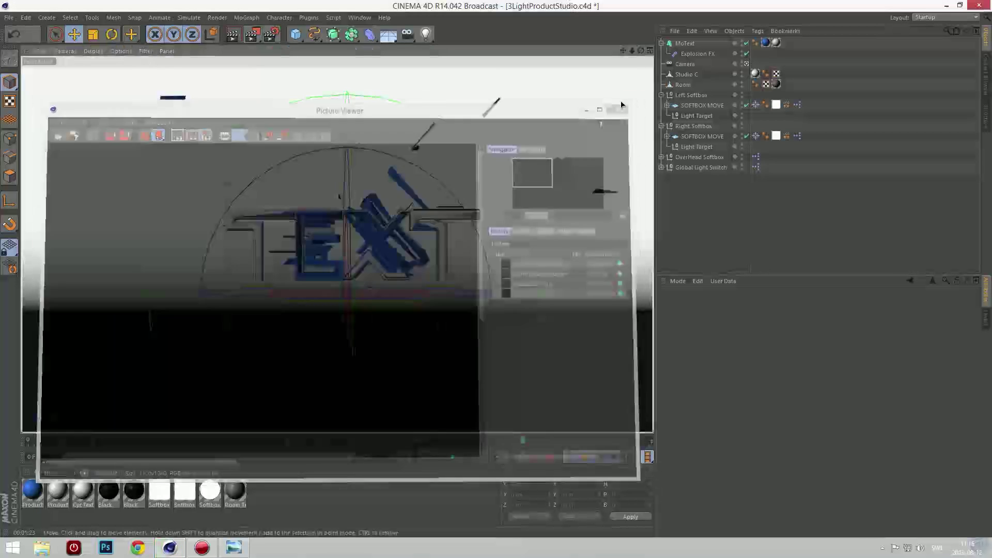
# - Review the render settings for saving, global illumination, stereoscopic, options, anti-aliasing, multi-pass and output
pyautogui.click(266, 34)
pyautogui.click(89, 53)
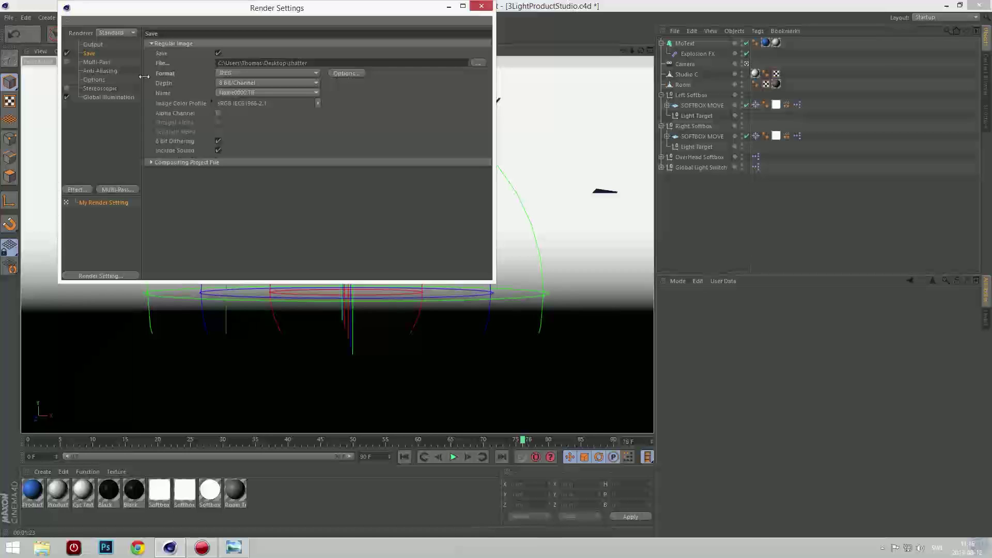
pyautogui.click(109, 98)
pyautogui.click(103, 89)
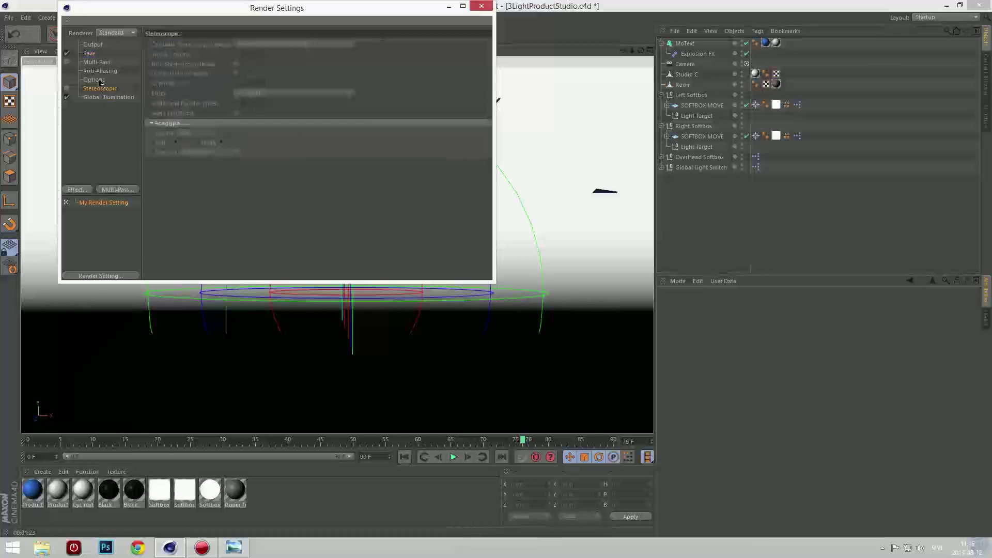
pyautogui.click(96, 80)
pyautogui.click(98, 70)
pyautogui.click(93, 62)
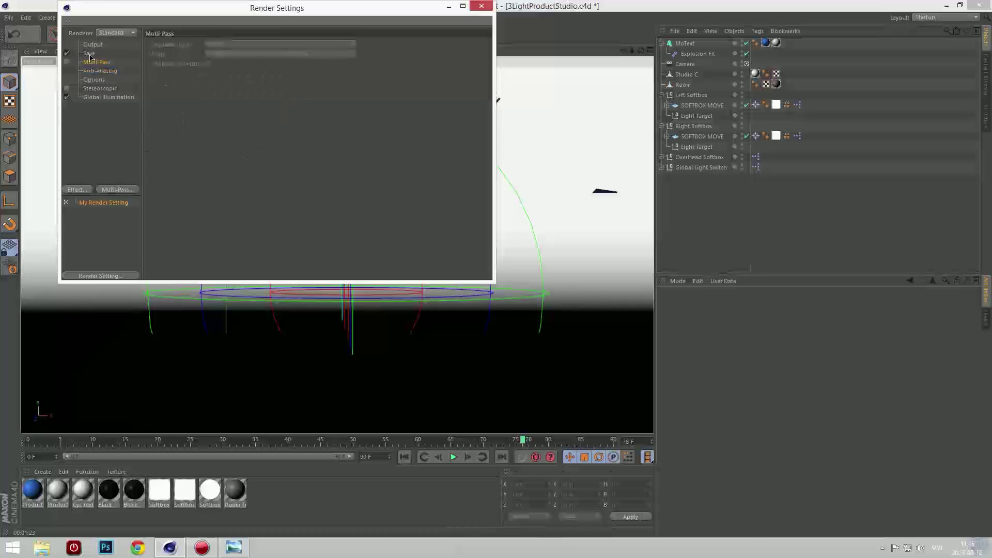
pyautogui.click(90, 53)
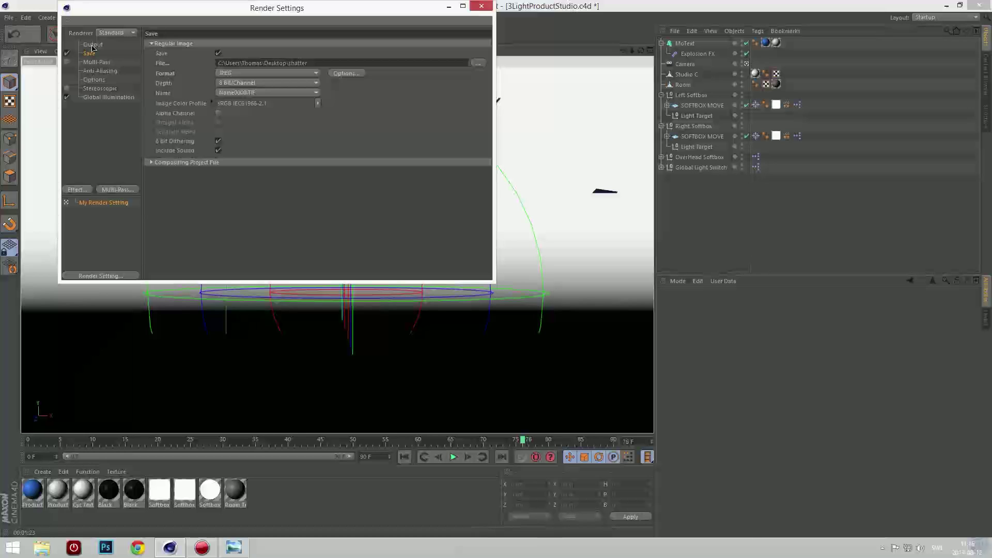
pyautogui.click(93, 46)
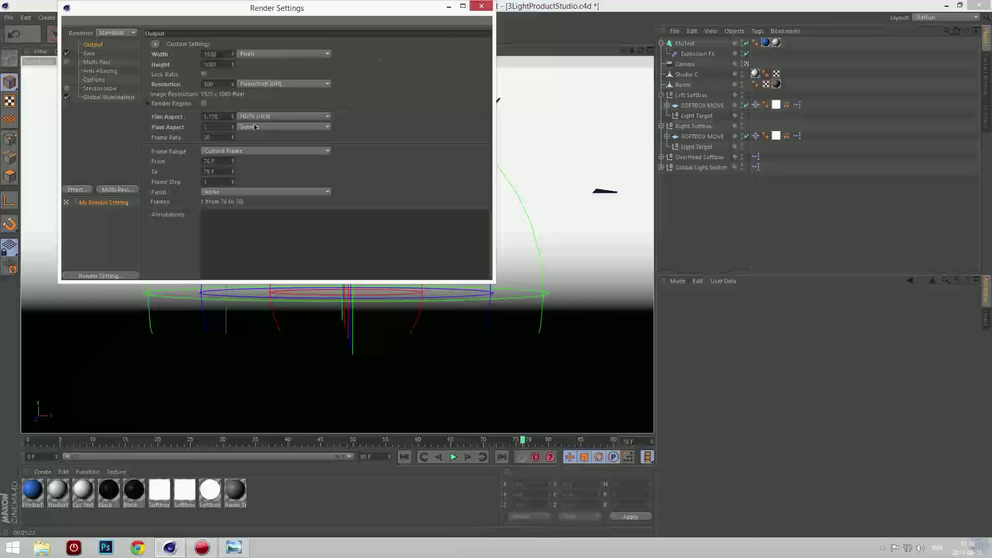
pyautogui.click(481, 6)
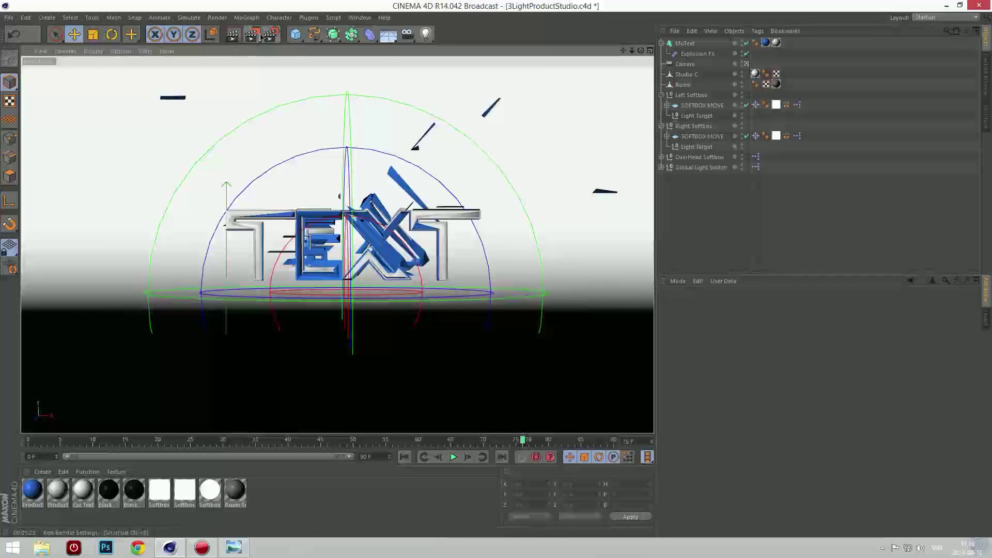
# - Quit the program, saving the project to the desktop as 3LightProductStudio and replacing the existing file
pyautogui.click(979, 5)
pyautogui.click(457, 313)
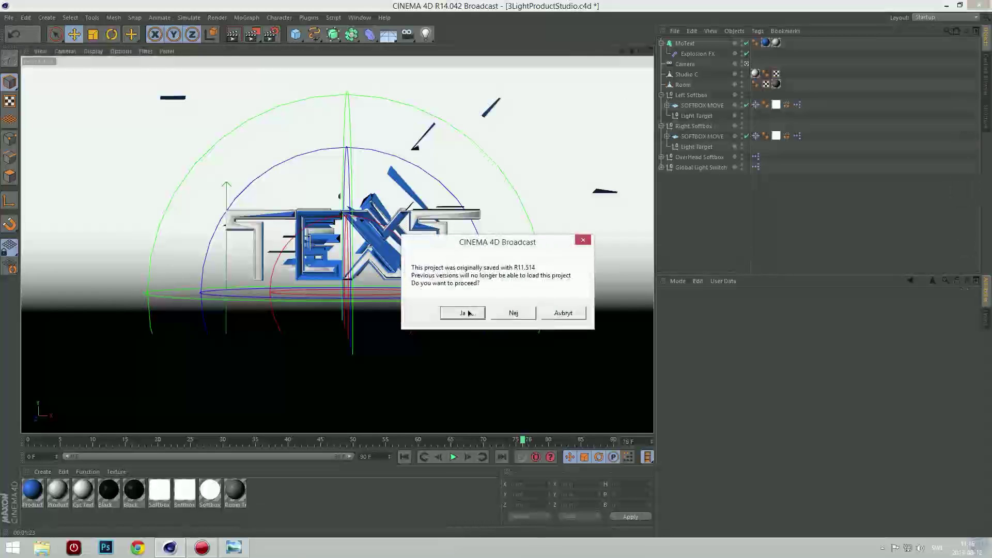
pyautogui.click(506, 315)
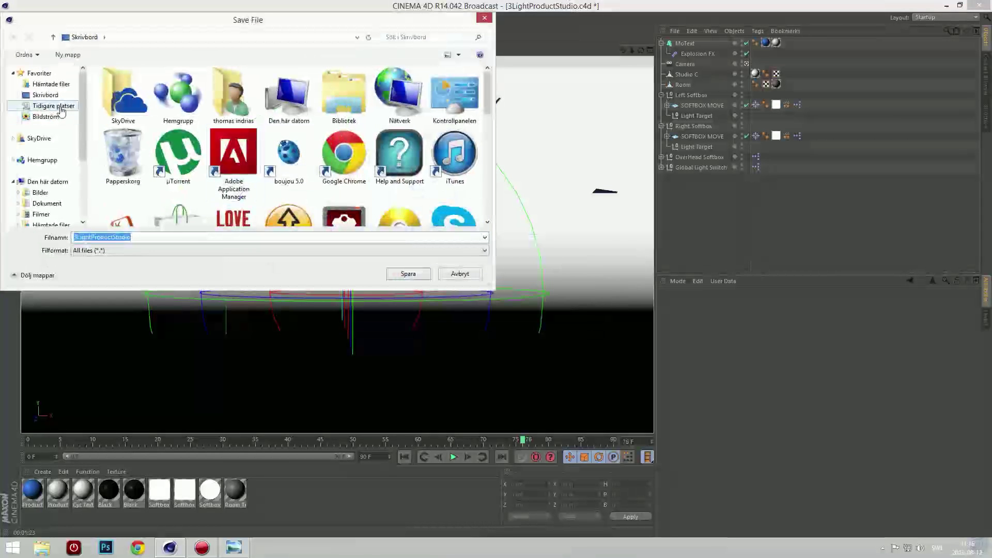
pyautogui.click(407, 273)
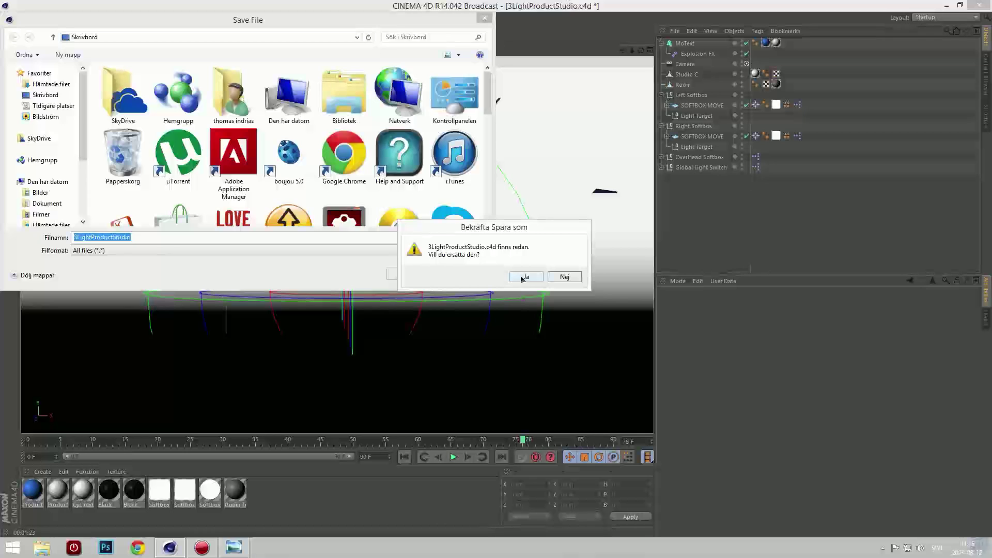
pyautogui.click(525, 277)
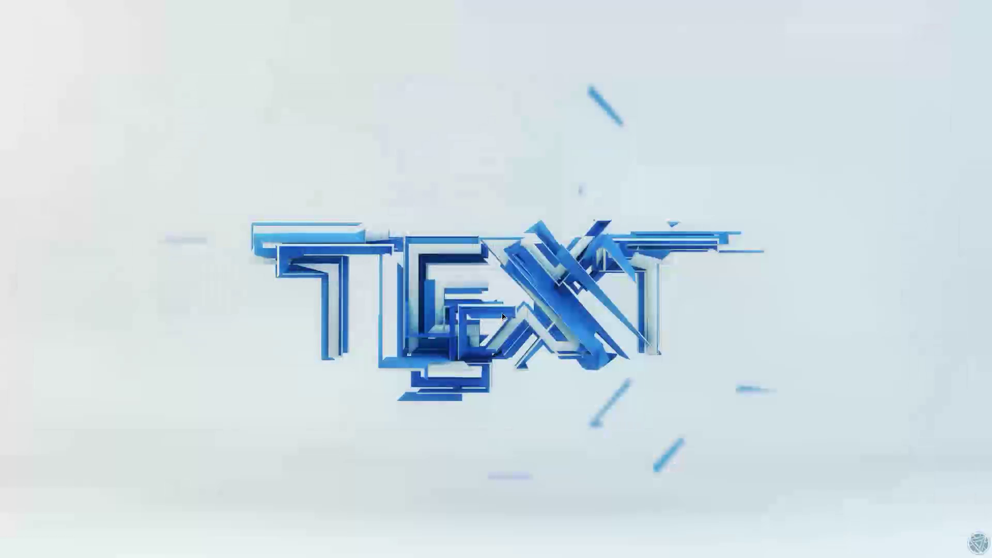
# - Reopen the saved 3LightProductStudio project from the desktop in Cinema 4D
pyautogui.press('Escape')
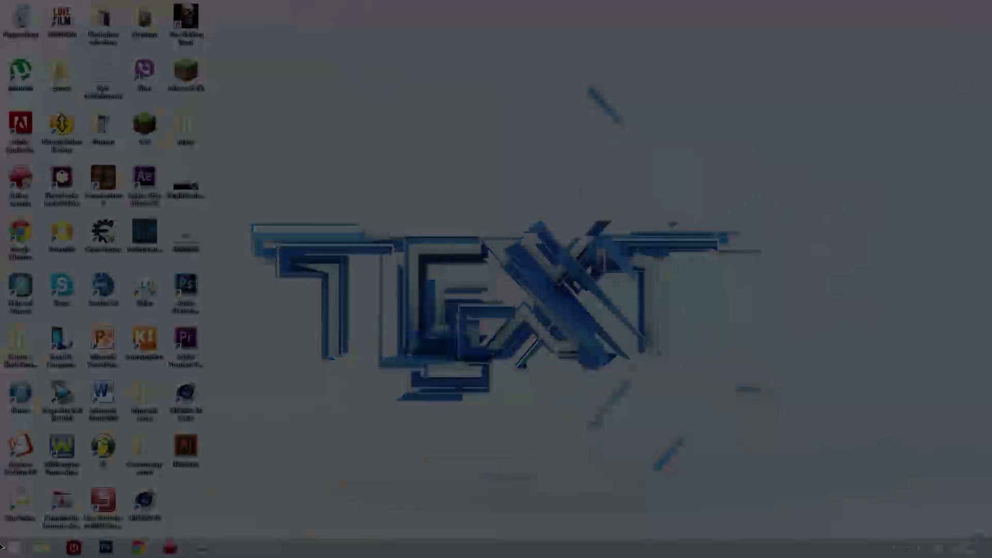
pyautogui.click(957, 16)
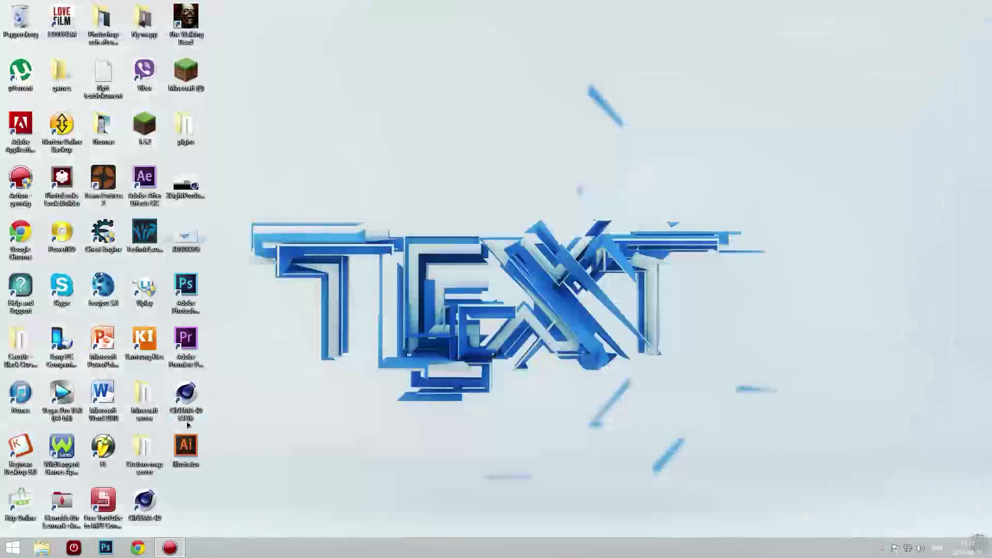
pyautogui.click(186, 186)
pyautogui.doubleClick(186, 186)
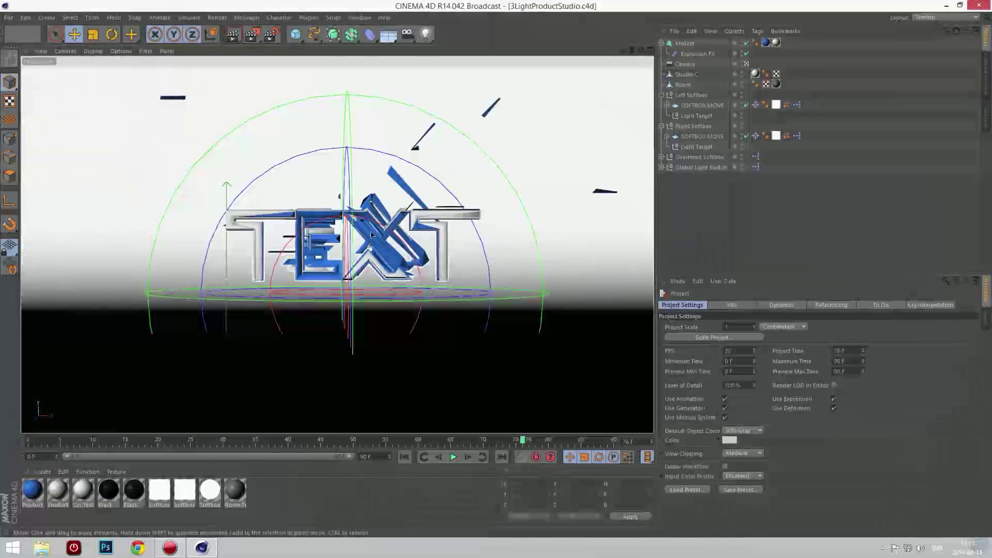
# - Render the current frame to the Picture Viewer despite the missing textures, and quit the program once it finishes
pyautogui.click(256, 35)
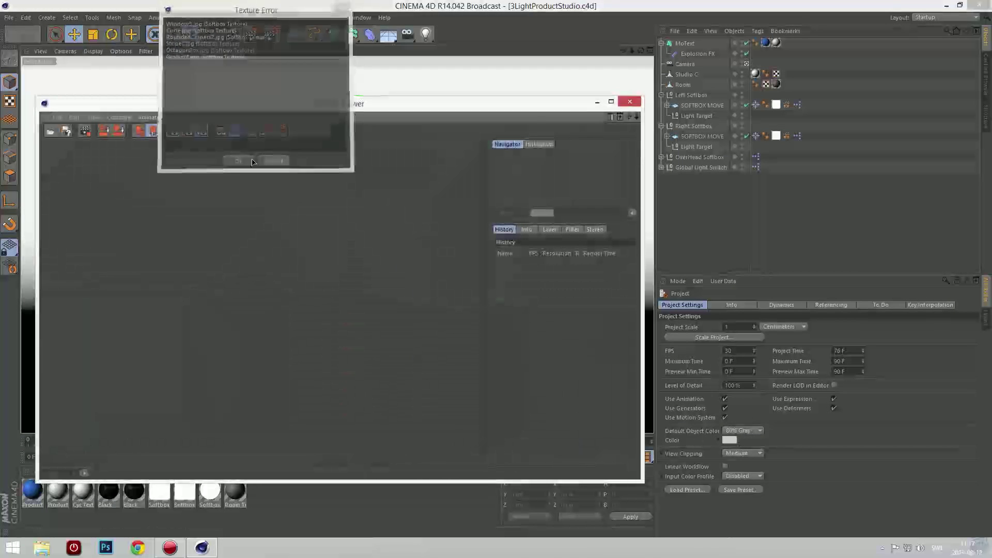
pyautogui.click(253, 160)
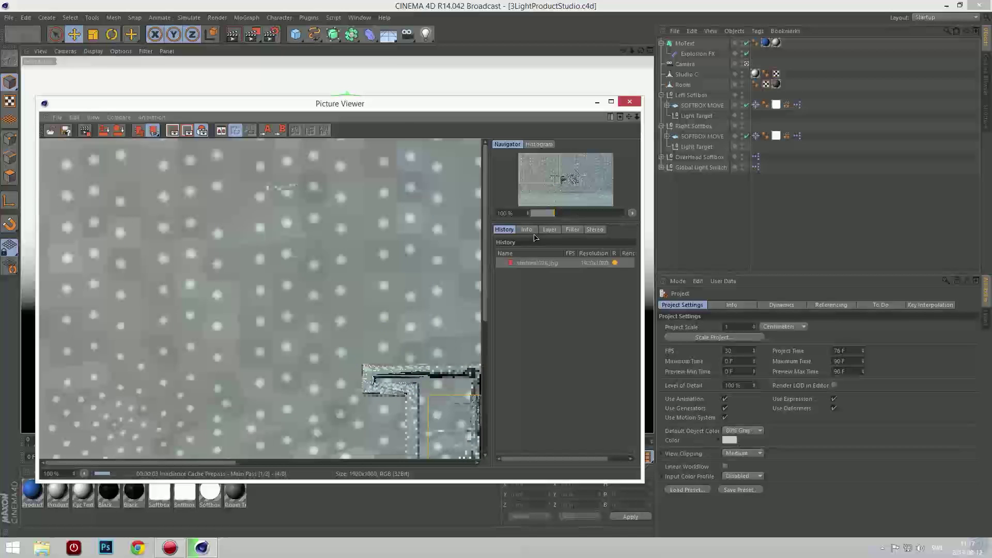
pyautogui.scroll(-2, 412, 271)
pyautogui.scroll(-2, 412, 271)
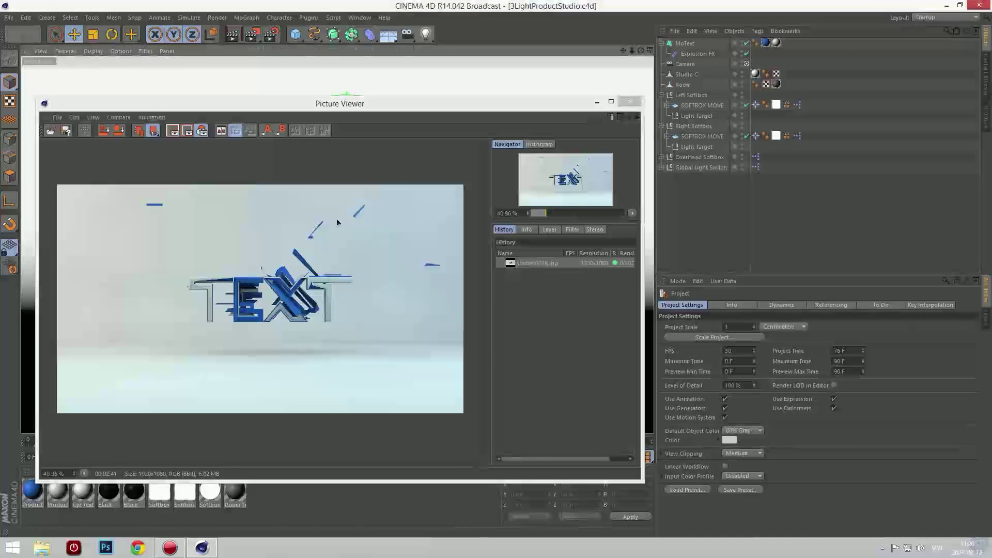
pyautogui.click(629, 101)
pyautogui.click(984, 5)
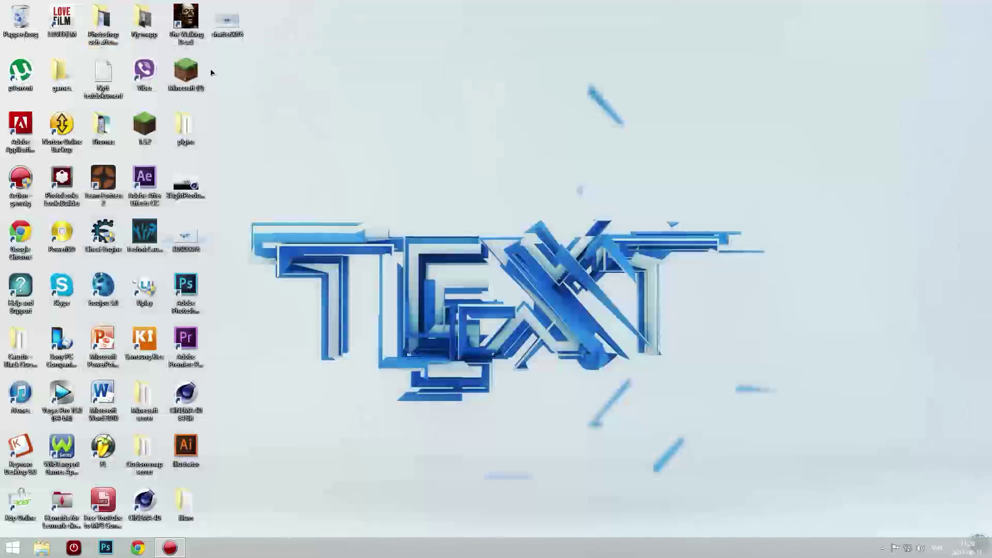
# - View the rendered shatter0076 image from the desktop, close it, and open the file in Photoshop
pyautogui.doubleClick(228, 20)
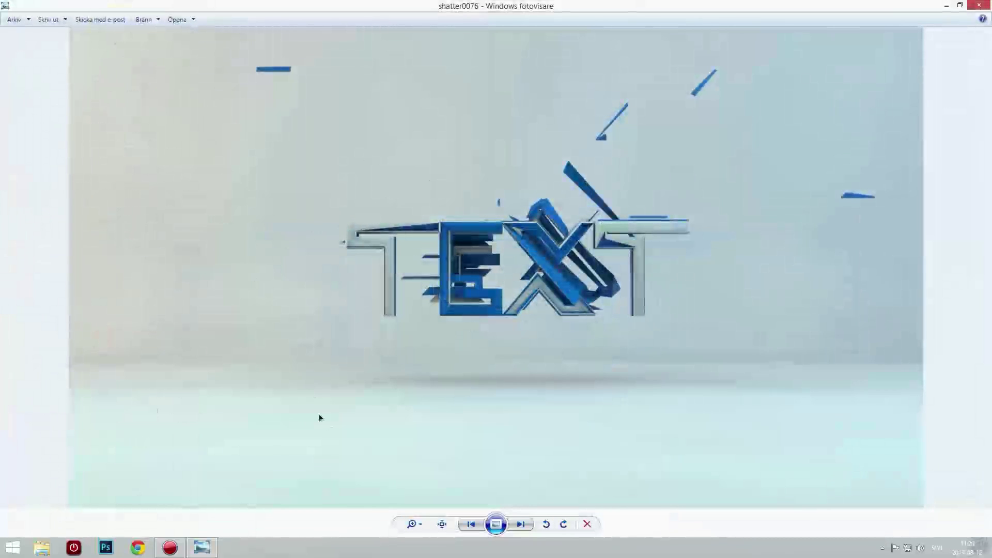
pyautogui.click(978, 6)
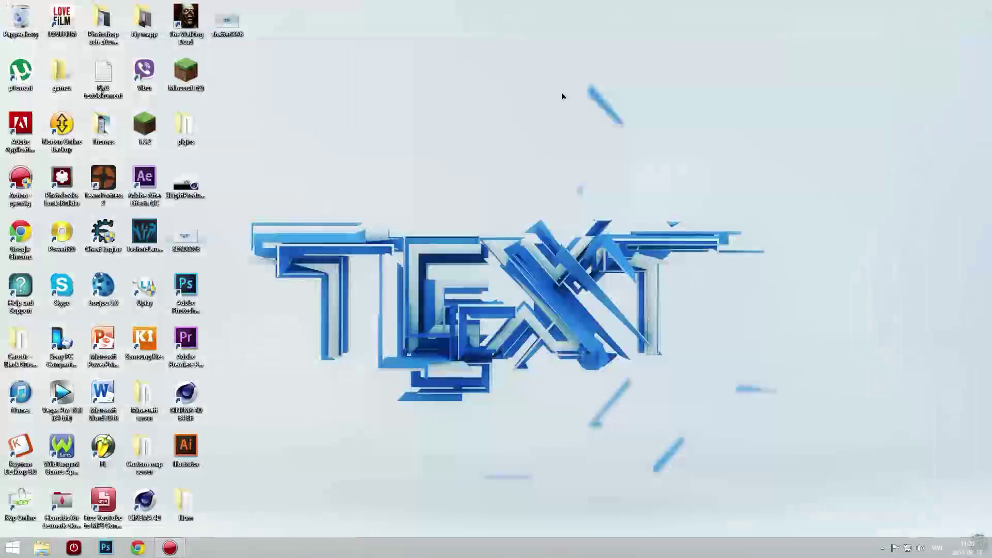
pyautogui.moveTo(226, 22); pyautogui.dragTo(185, 273)
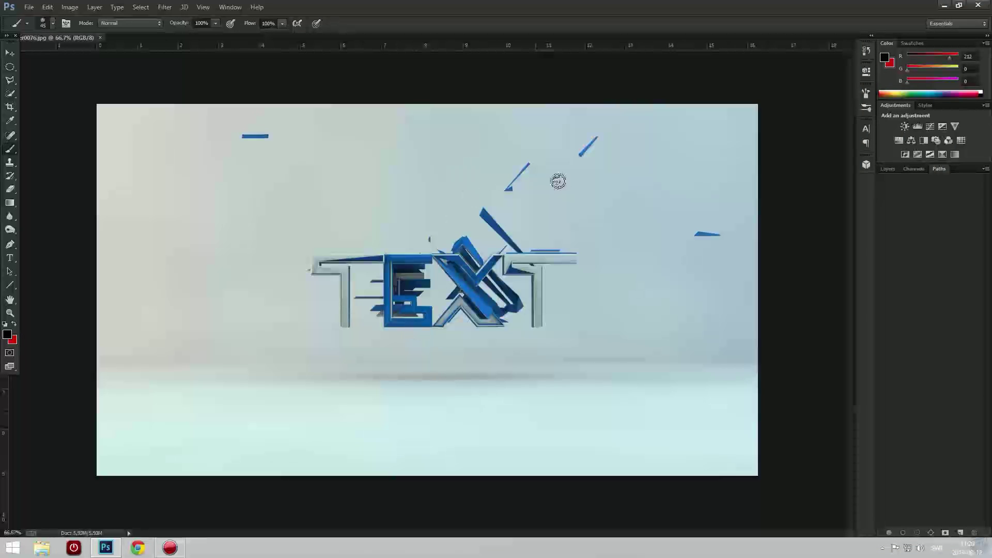
# - Duplicate the Background layer and rename the copy blur color correction
pyautogui.click(888, 169)
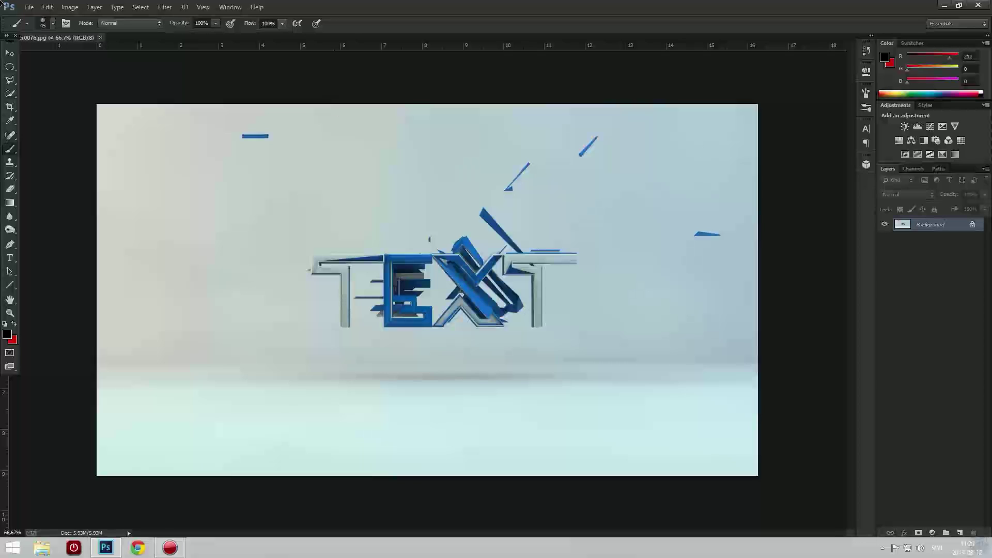
pyautogui.click(10, 53)
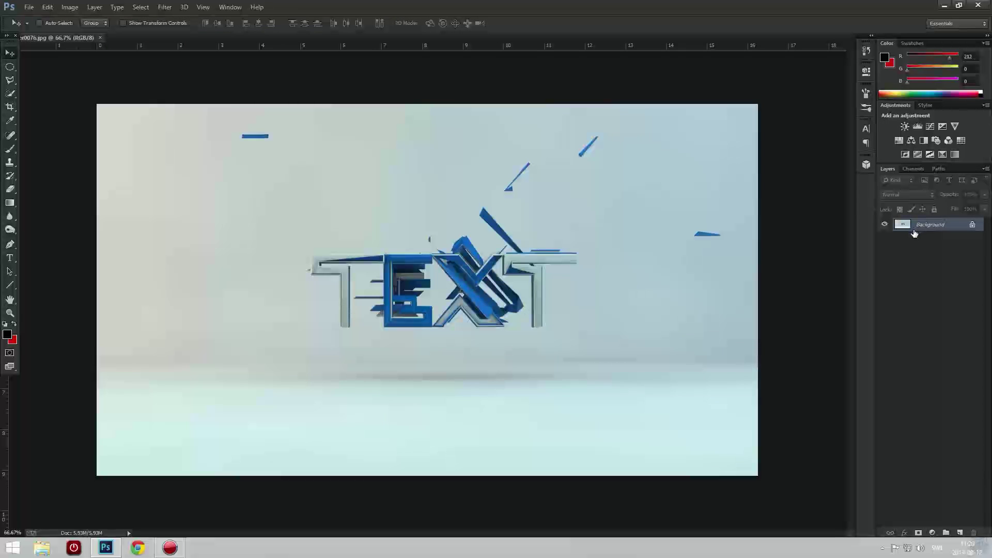
pyautogui.hotkey('ctrl', 'j')
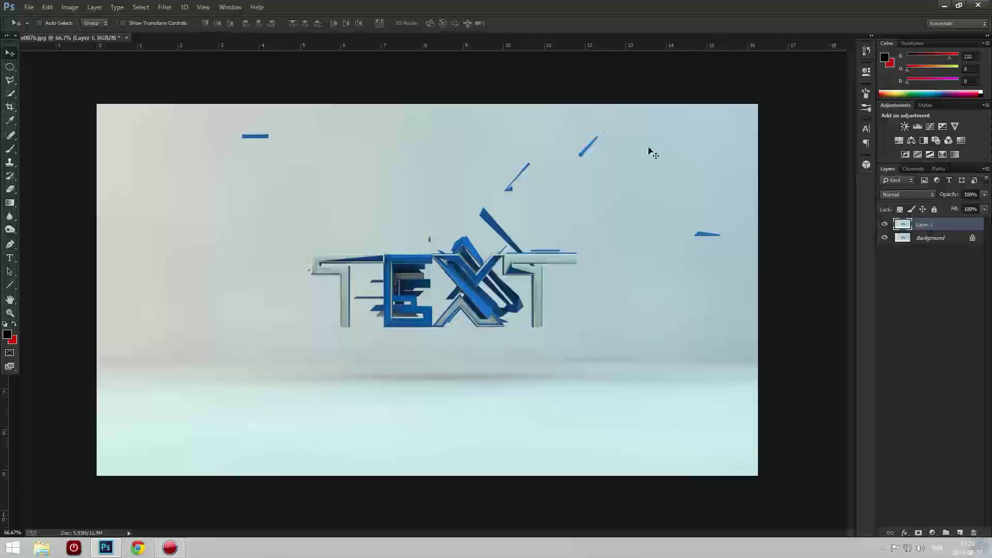
pyautogui.doubleClick(933, 226)
pyautogui.write('blur')
pyautogui.write('ection')
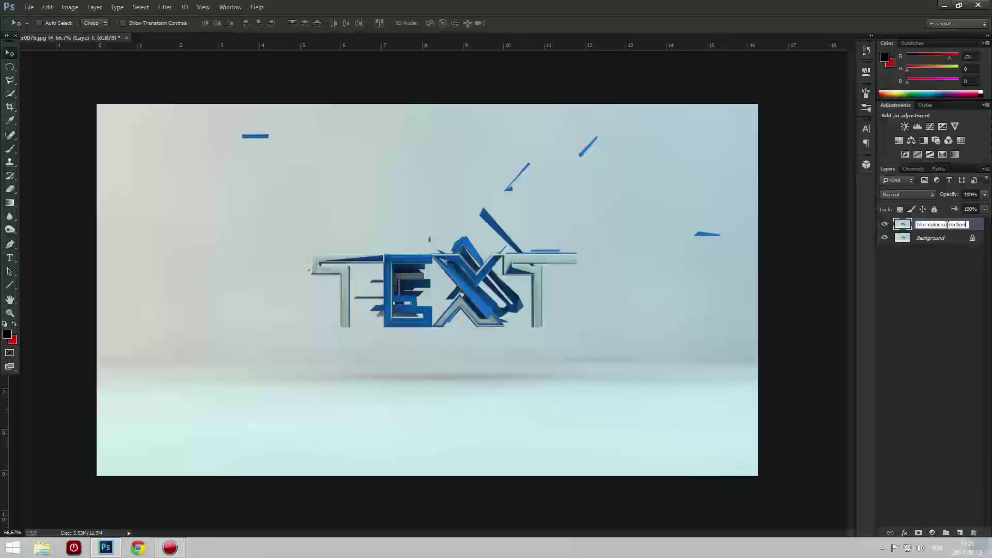
pyautogui.click(878, 254)
pyautogui.click(939, 227)
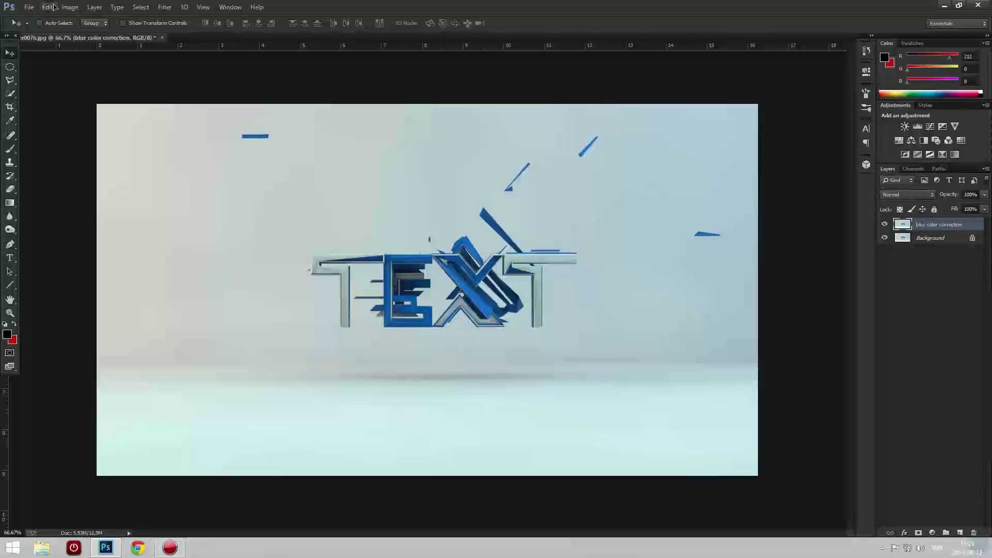
# - Desaturate the blur color correction layer and apply a Gaussian Blur with a radius of 15.3 pixels
pyautogui.click(69, 8)
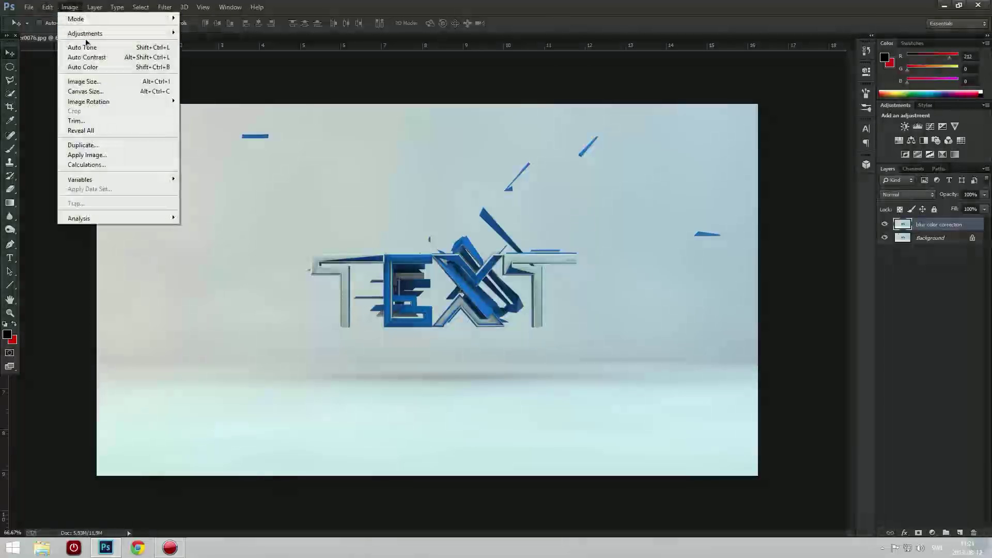
pyautogui.moveTo(87, 34)
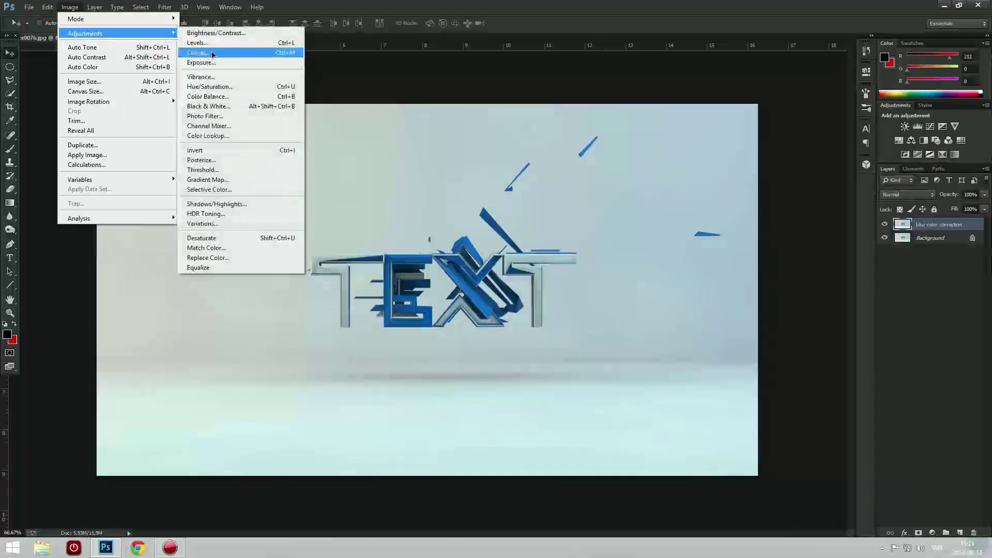
pyautogui.click(238, 239)
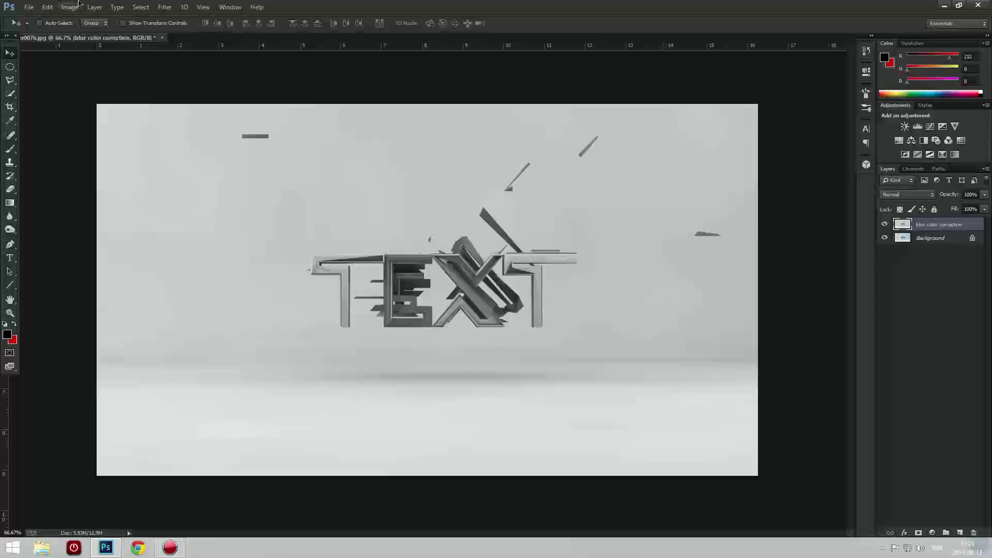
pyautogui.click(165, 7)
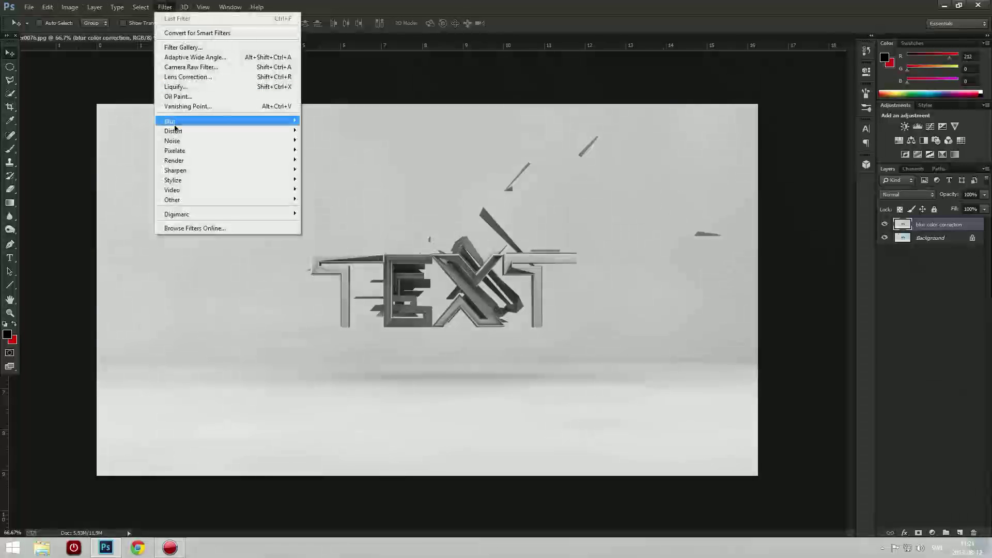
pyautogui.moveTo(248, 122)
pyautogui.click(331, 194)
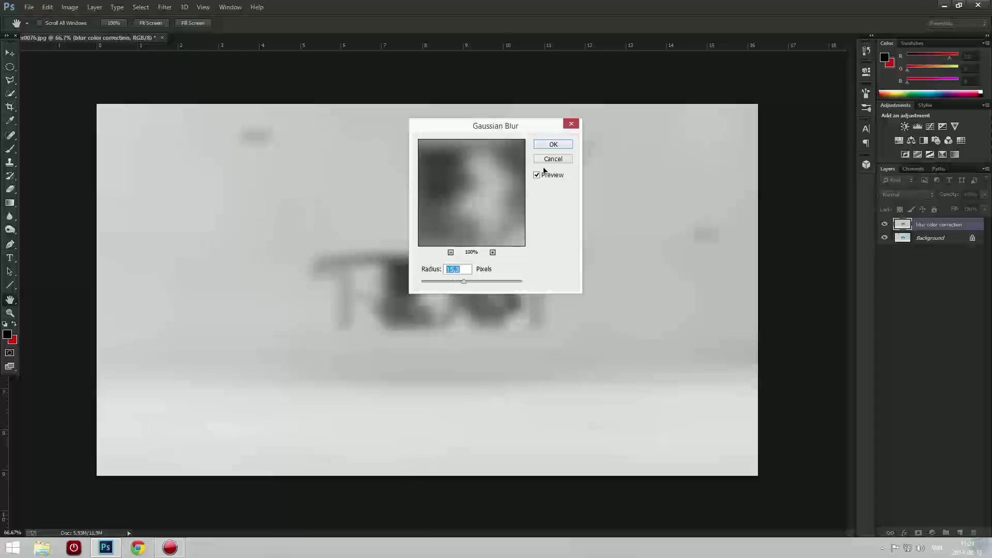
pyautogui.click(561, 146)
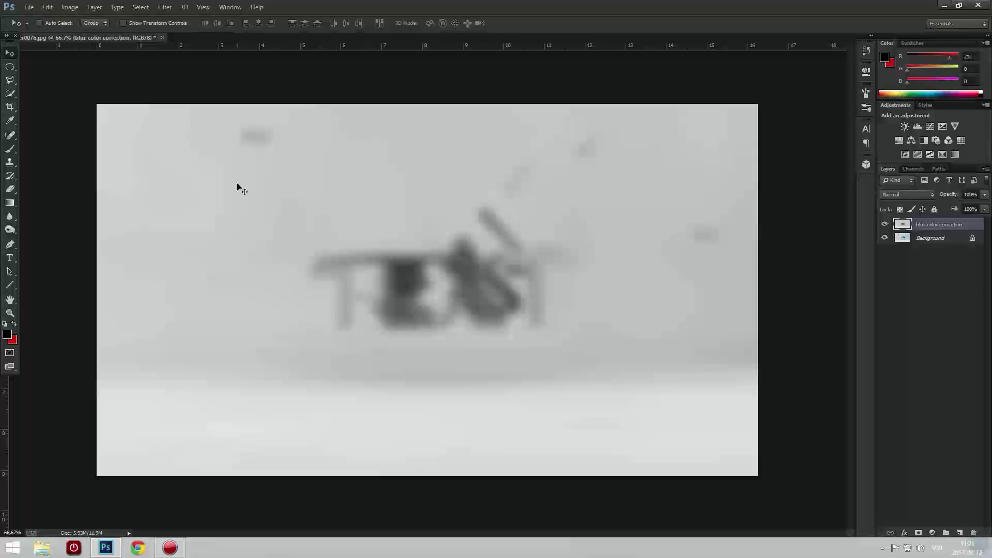
# - Set the blur color correction layer's blend mode to Soft Light and toggle its visibility to compare the effect
pyautogui.click(905, 195)
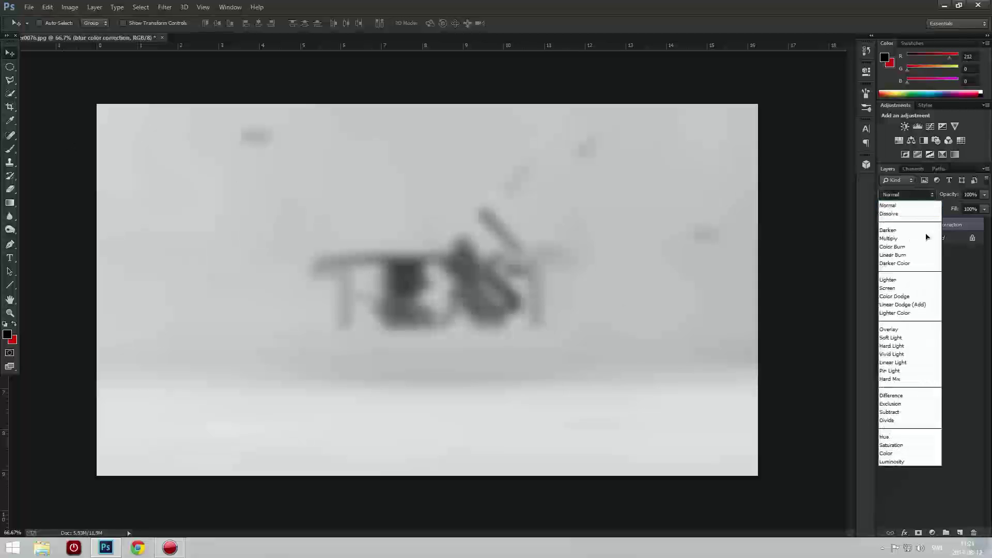
pyautogui.click(902, 338)
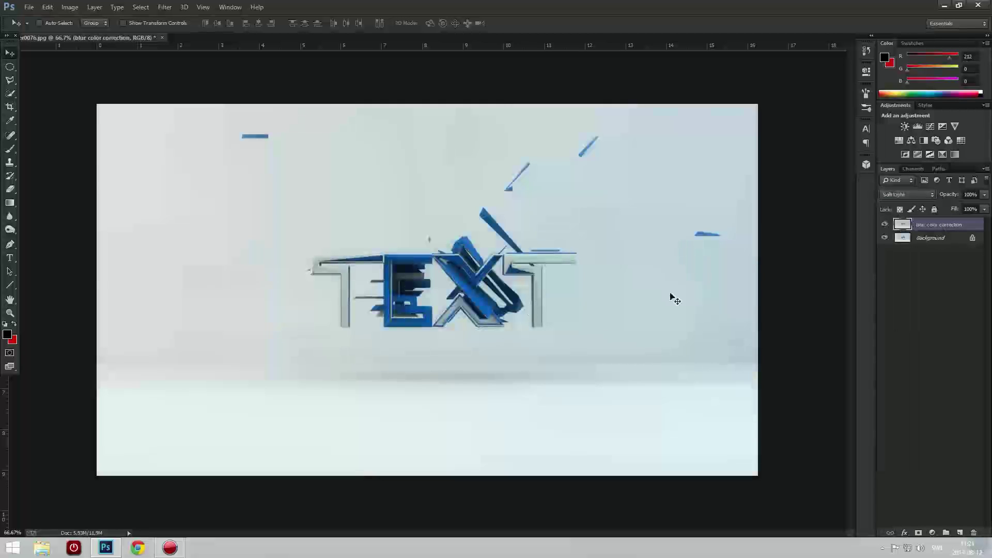
pyautogui.click(886, 225)
pyautogui.click(887, 225)
pyautogui.click(887, 225)
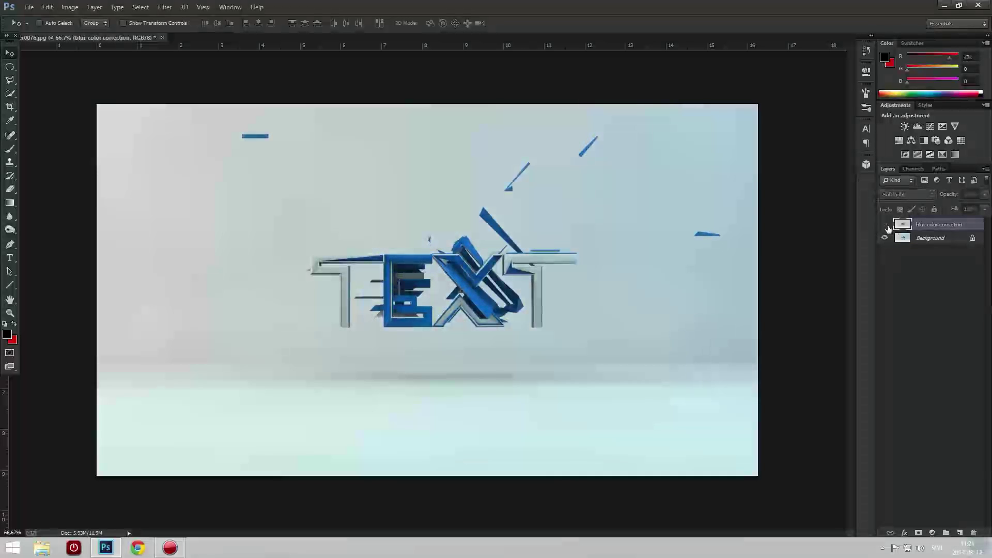
pyautogui.click(886, 225)
pyautogui.click(886, 226)
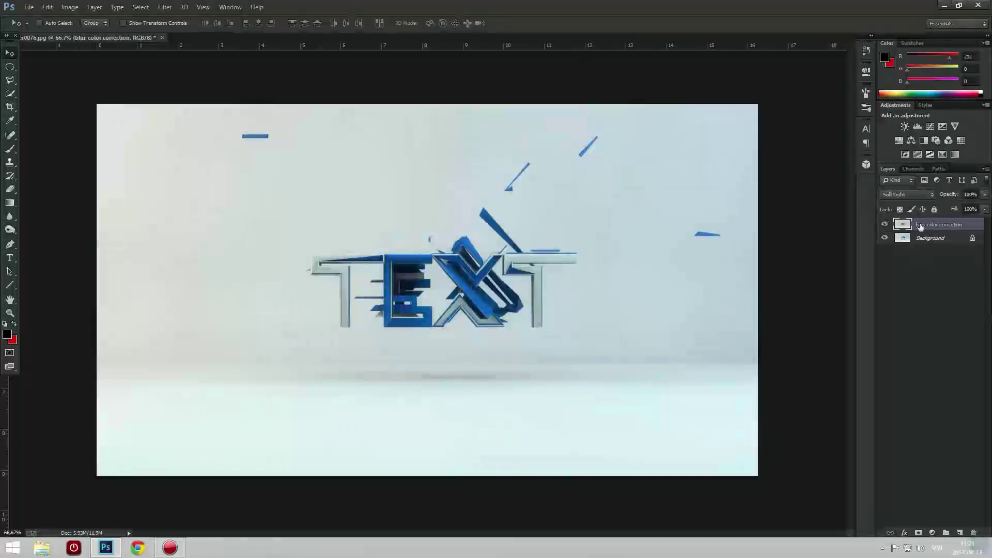
# - Add a Gradient Map adjustment layer above the blur color correction layer
pyautogui.click(943, 236)
pyautogui.click(941, 224)
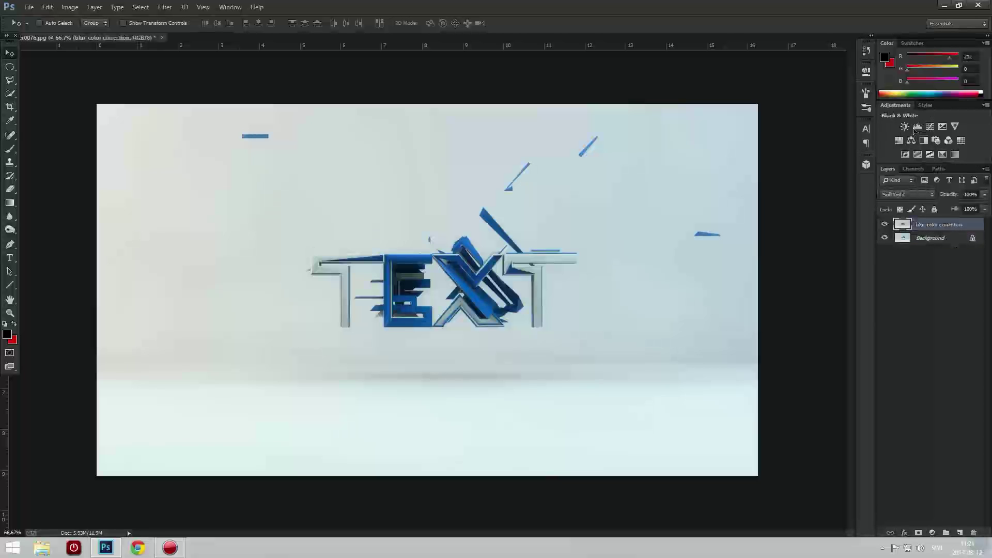
pyautogui.click(956, 154)
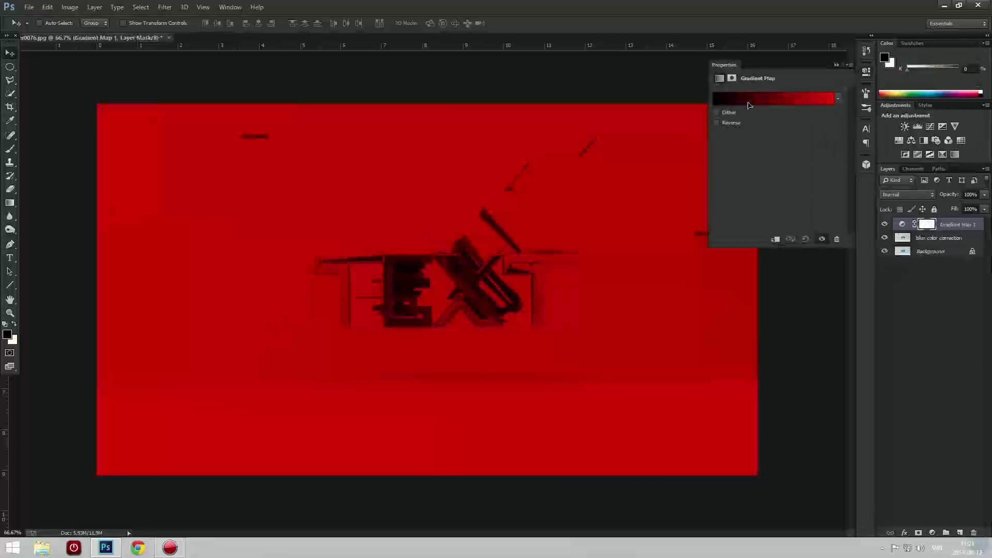
pyautogui.click(748, 102)
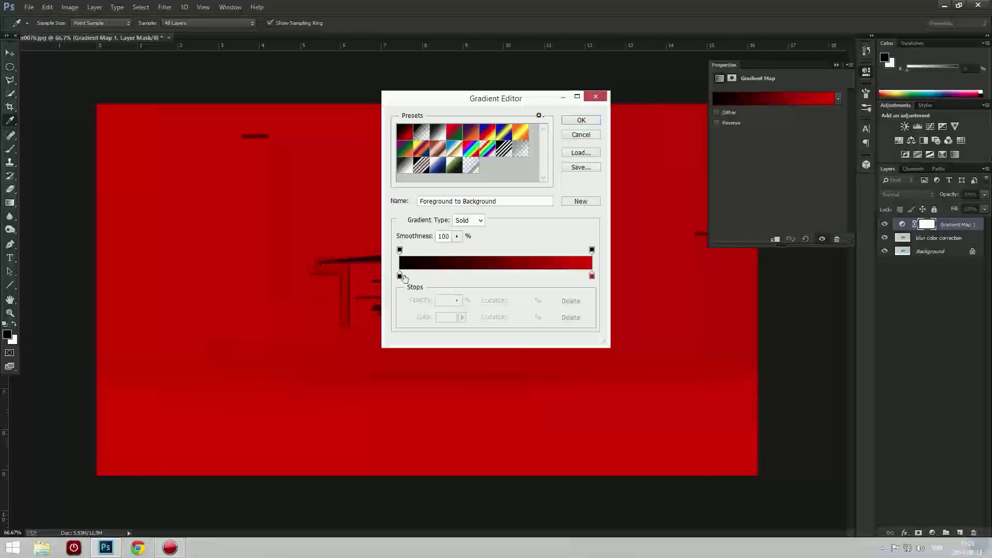
pyautogui.click(438, 132)
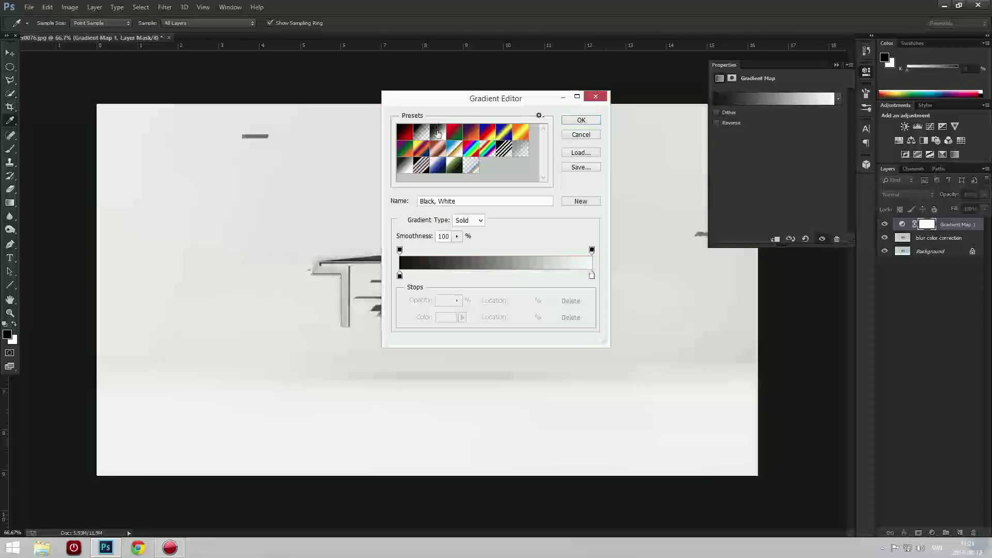
pyautogui.doubleClick(400, 275)
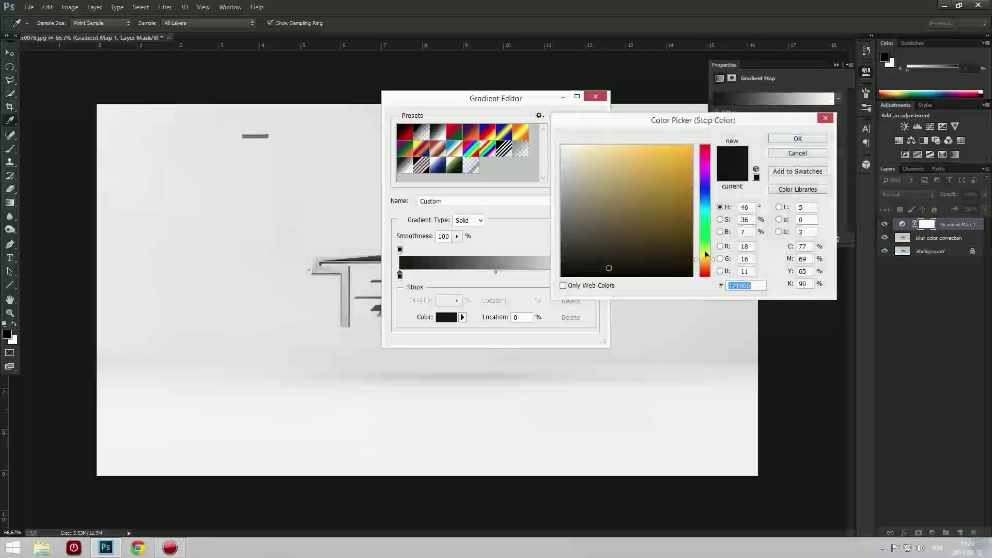
pyautogui.moveTo(711, 257); pyautogui.dragTo(708, 207)
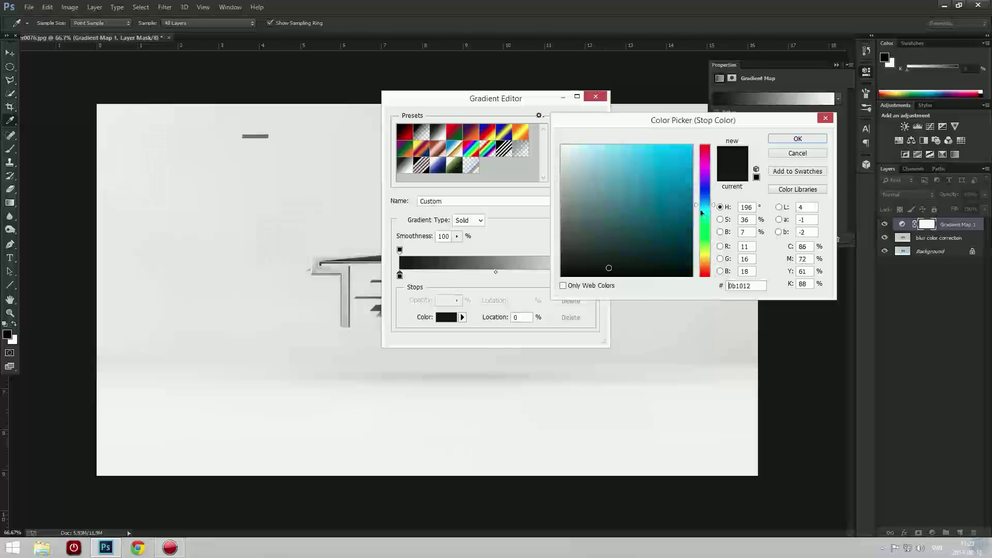
pyautogui.moveTo(655, 225); pyautogui.dragTo(684, 152)
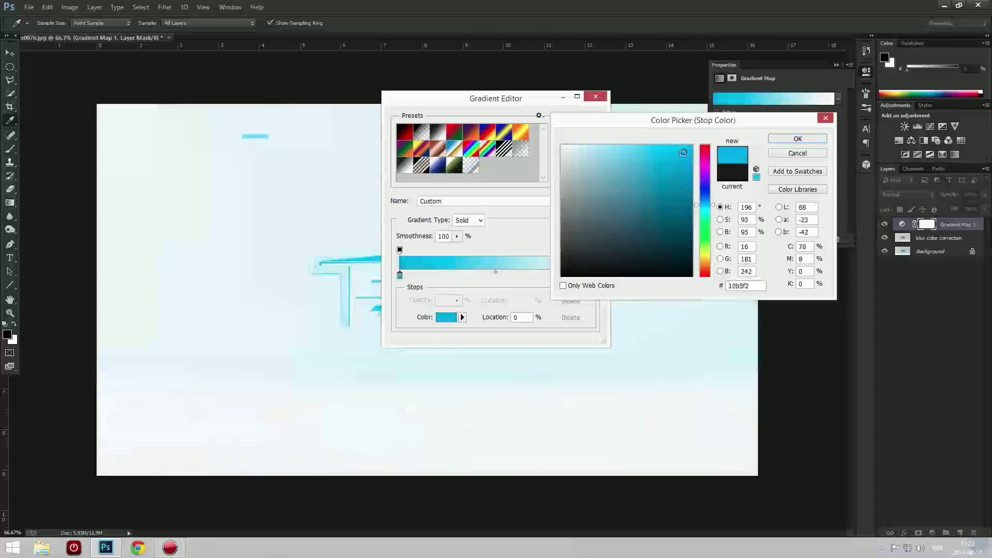
pyautogui.moveTo(706, 205); pyautogui.dragTo(706, 202)
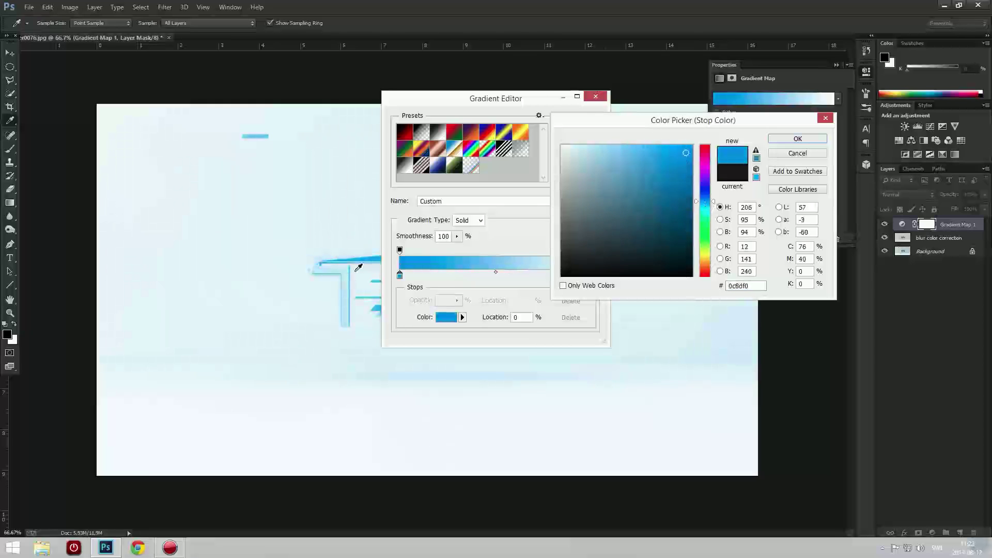
pyautogui.moveTo(699, 204); pyautogui.dragTo(699, 201)
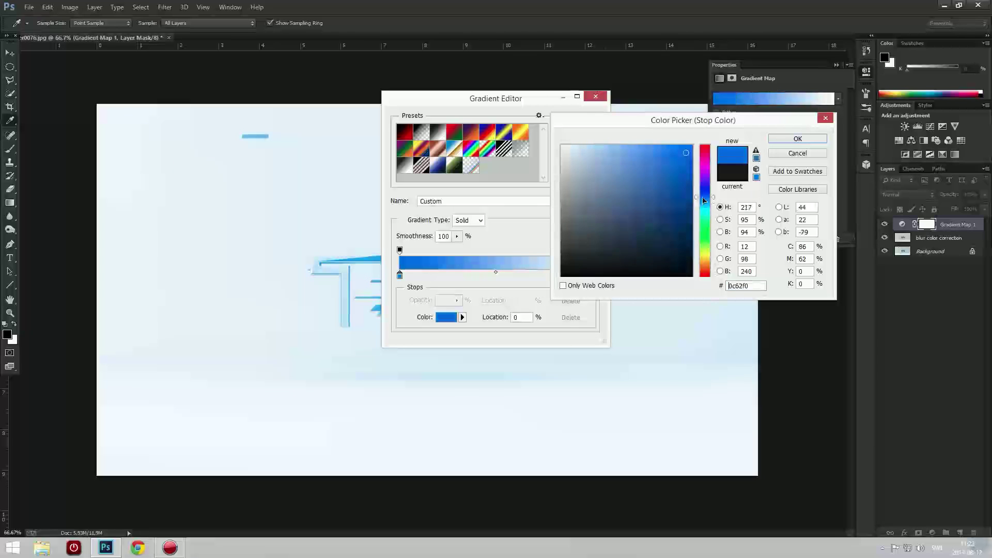
pyautogui.moveTo(679, 155); pyautogui.dragTo(698, 148)
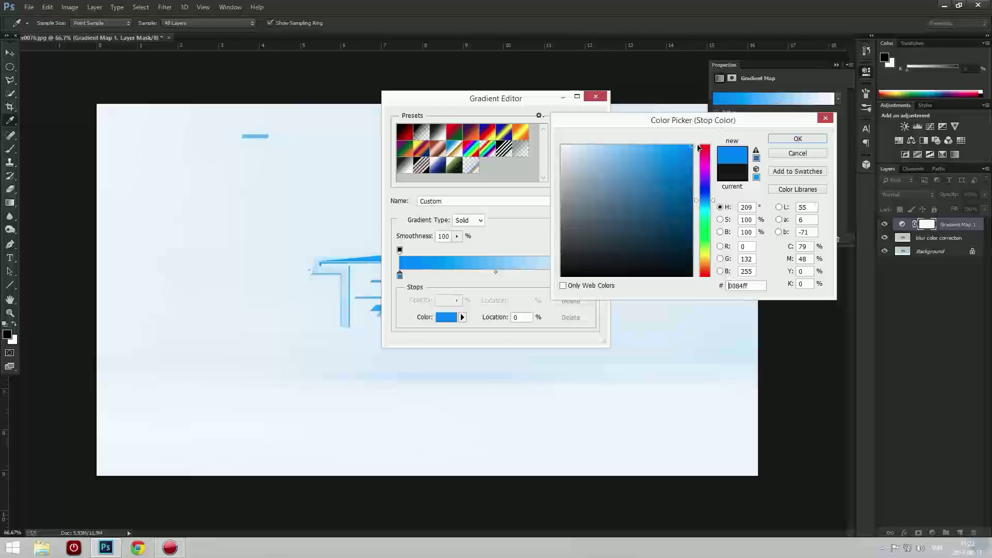
pyautogui.moveTo(709, 214)
pyautogui.mouseDown()
pyautogui.moveTo(708, 187)
pyautogui.moveTo(708, 203)
pyautogui.moveTo(686, 157)
pyautogui.moveTo(701, 141)
pyautogui.mouseUp()
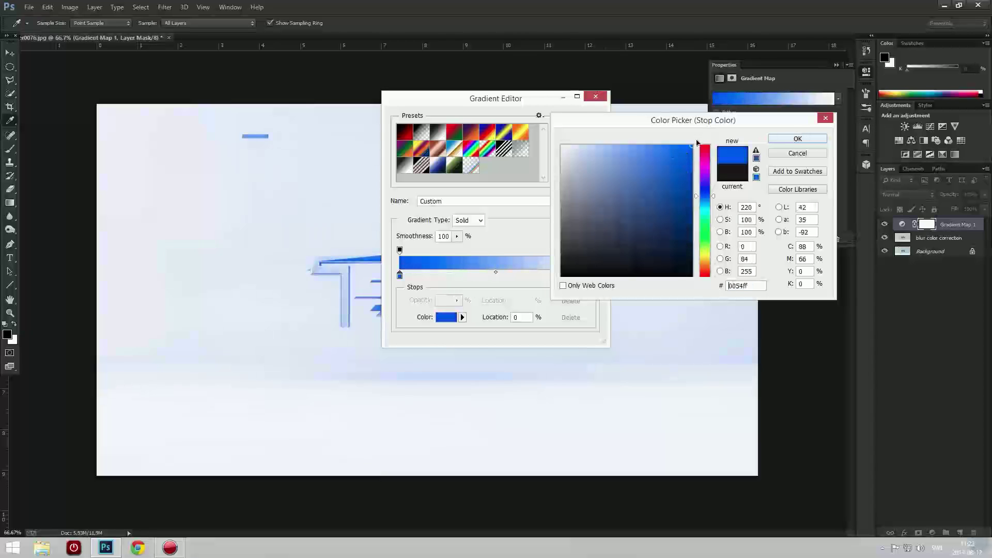
pyautogui.click(798, 140)
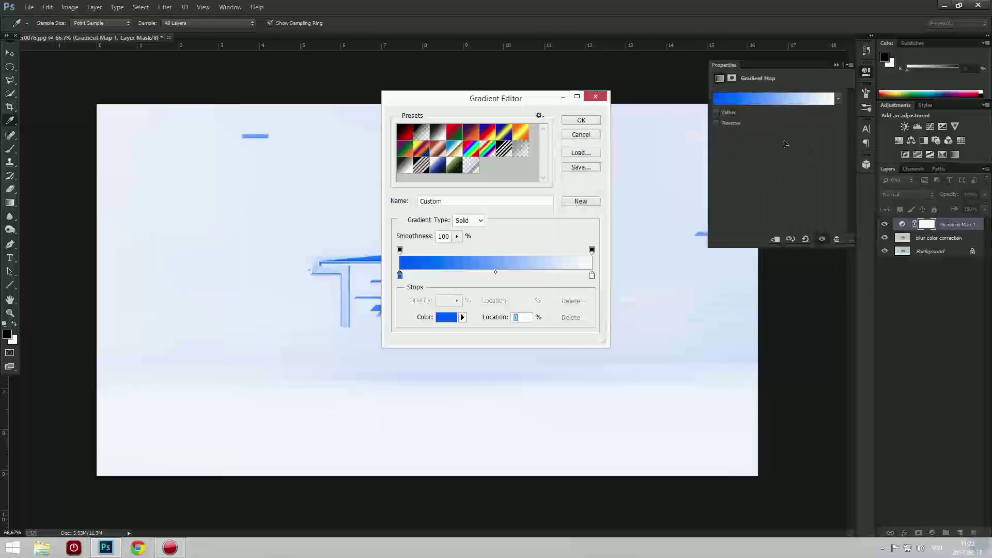
pyautogui.click(600, 99)
# - Apply the Black, White preset to the gradient map and change its black stop to bright blue #006cff
pyautogui.click(752, 99)
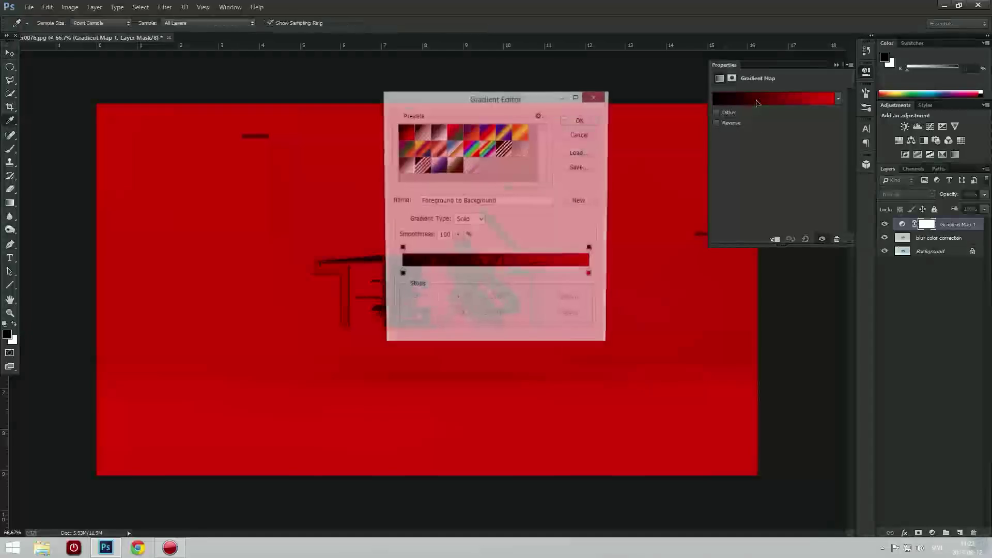
pyautogui.click(439, 133)
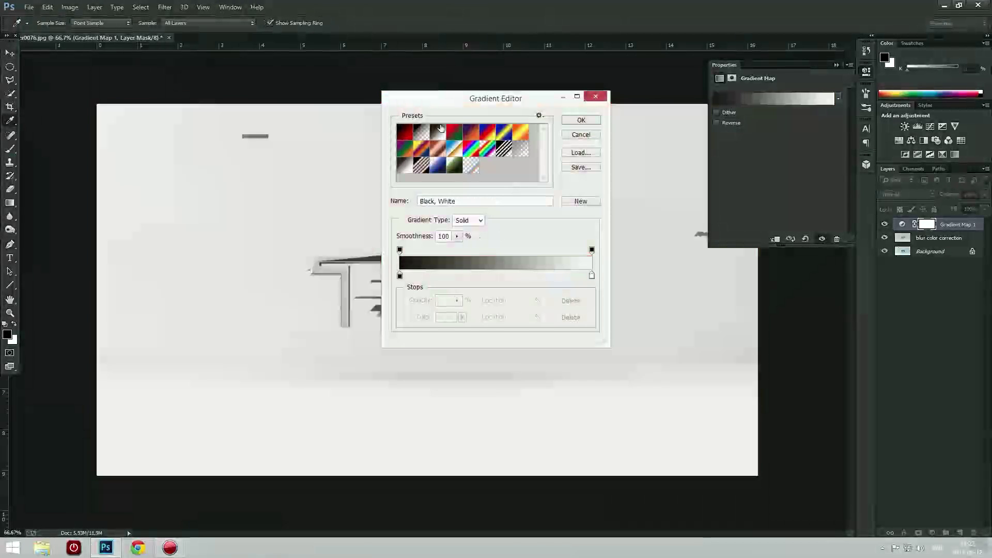
pyautogui.click(400, 275)
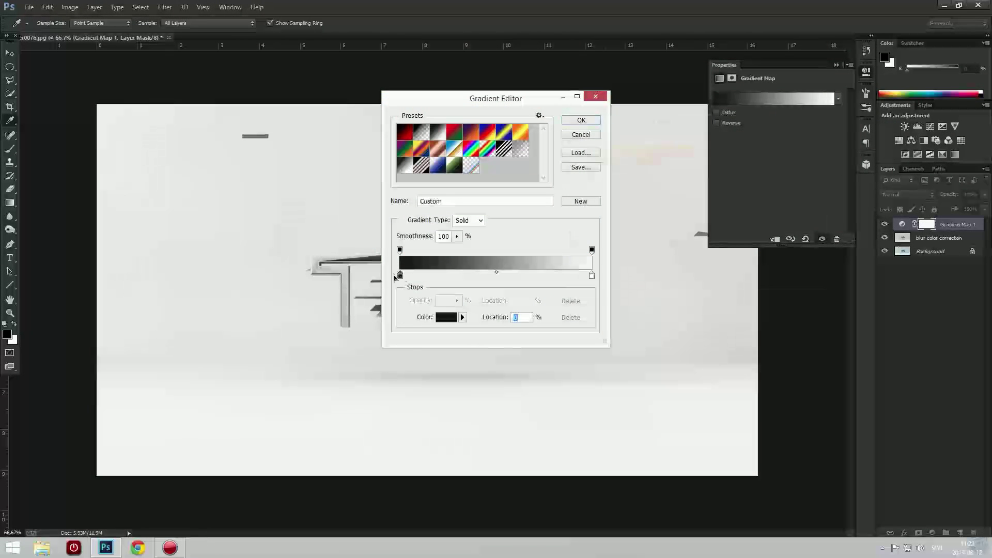
pyautogui.doubleClick(401, 276)
pyautogui.moveTo(702, 212); pyautogui.dragTo(703, 203)
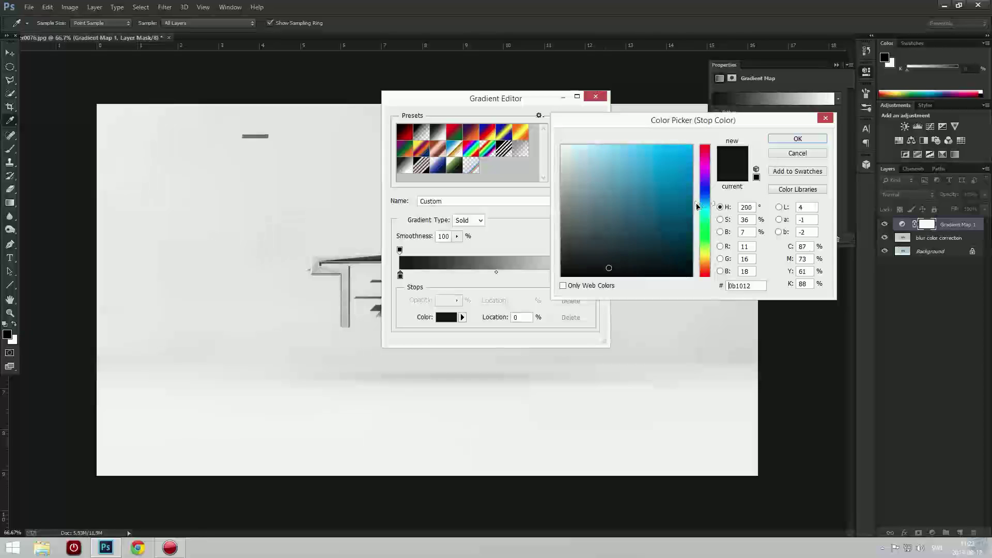
pyautogui.click(692, 146)
pyautogui.moveTo(708, 201); pyautogui.dragTo(707, 197)
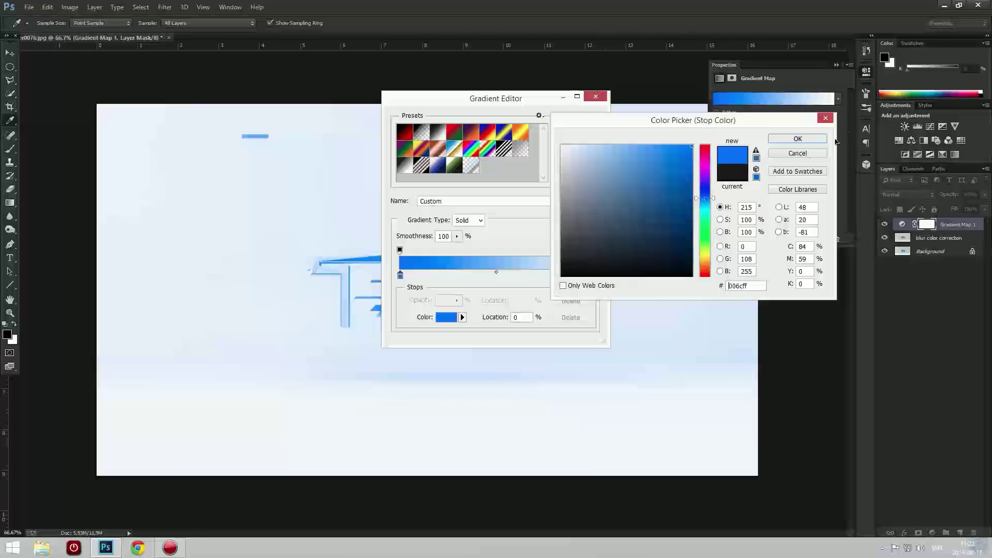
pyautogui.click(796, 138)
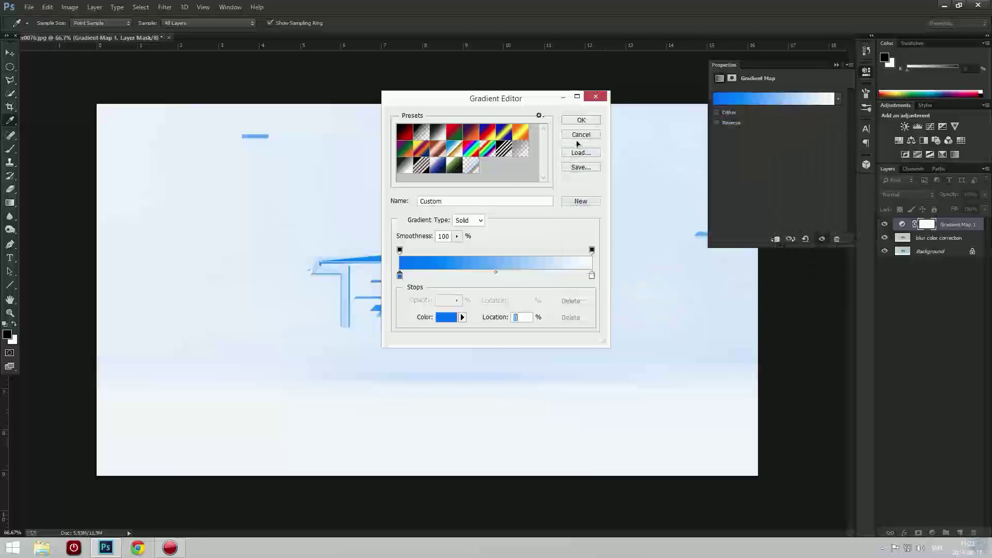
pyautogui.click(581, 120)
pyautogui.click(837, 66)
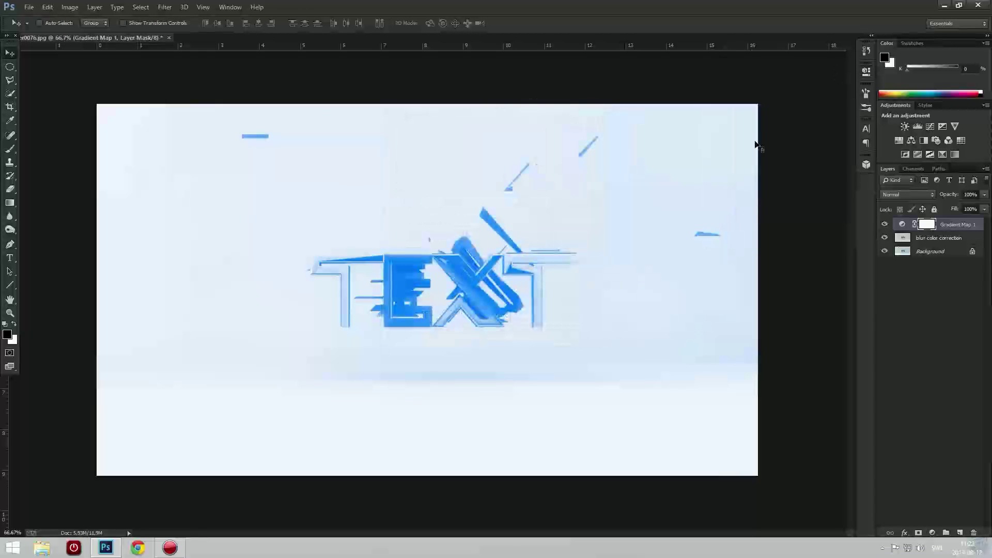
# - Blend the Gradient Map layer with Linear Dodge (Add) at about 35% opacity and toggle its visibility to compare the effect
pyautogui.click(912, 194)
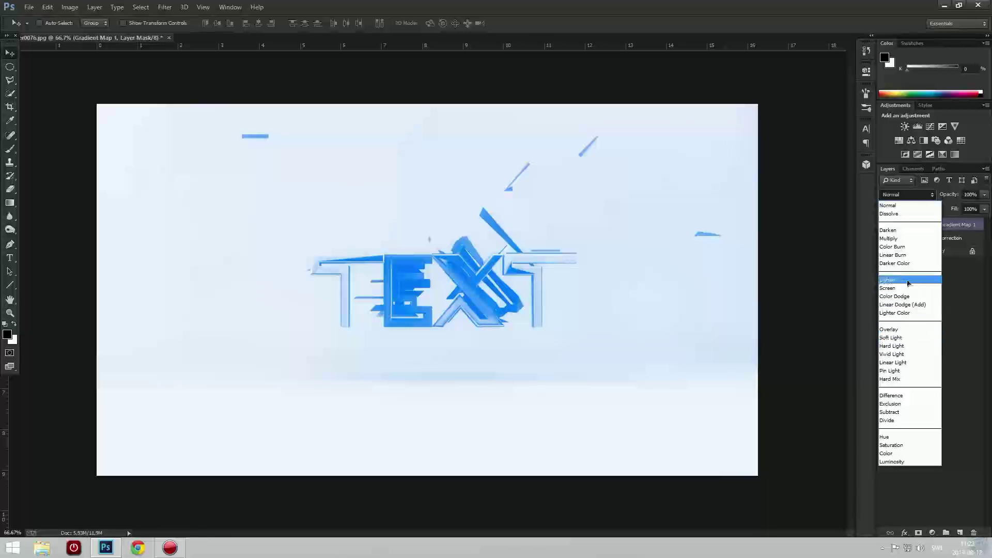
pyautogui.click(901, 239)
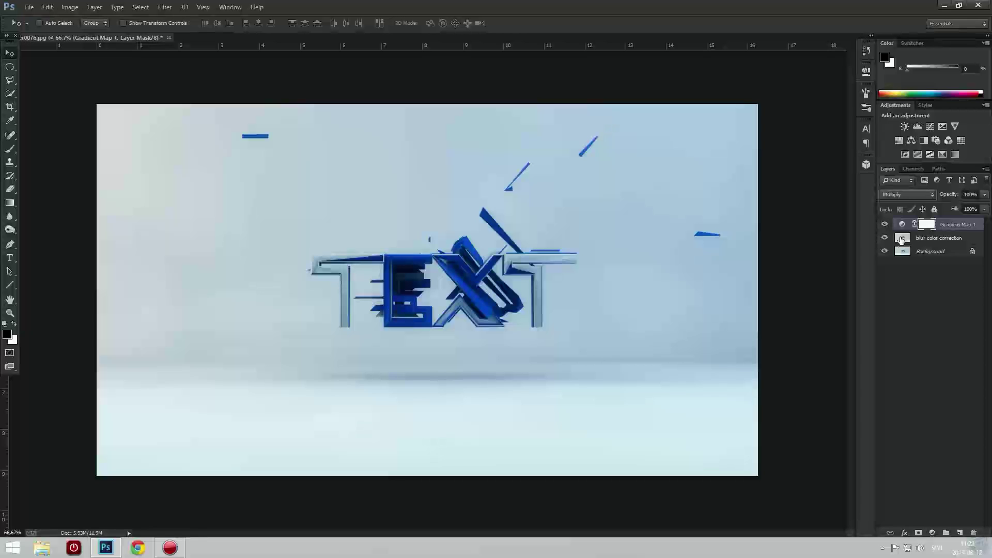
pyautogui.click(913, 195)
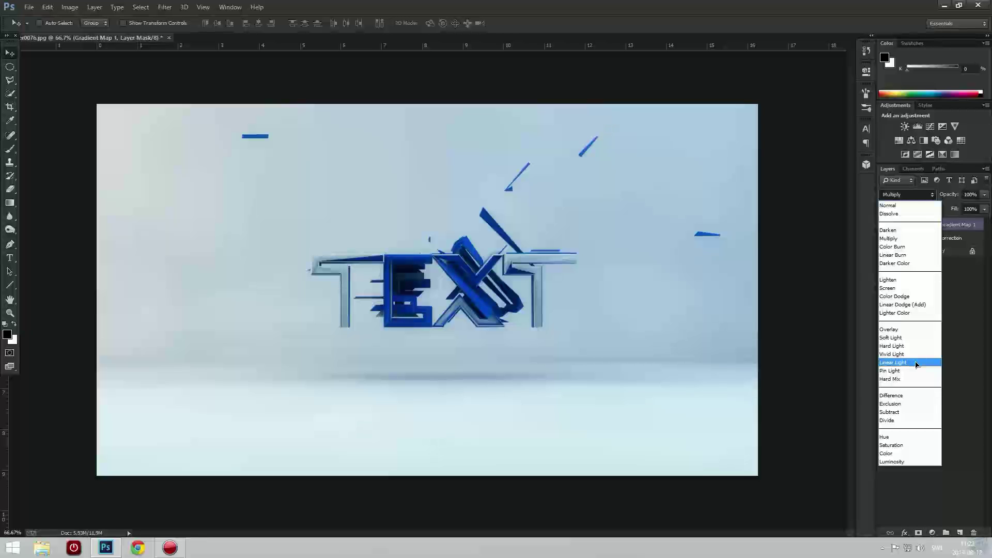
pyautogui.click(913, 306)
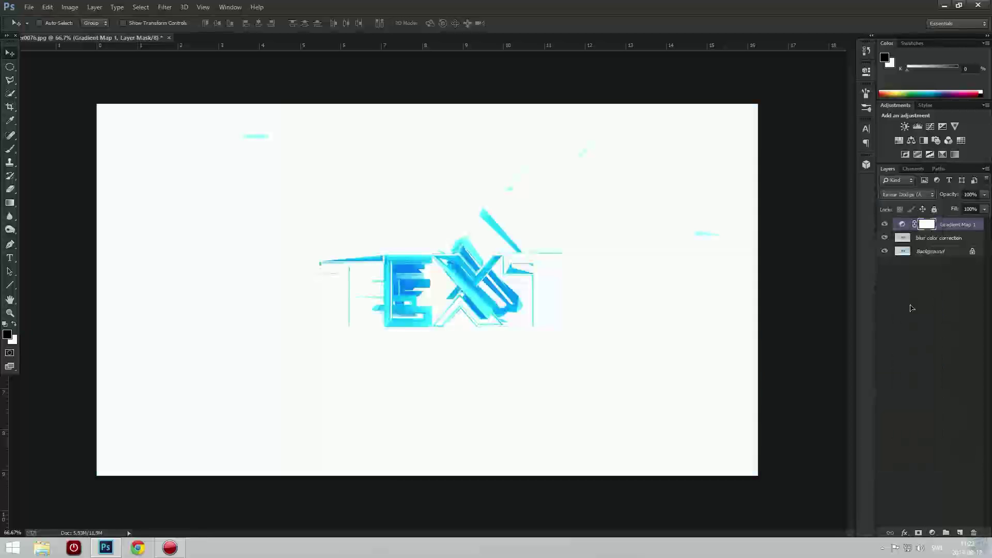
pyautogui.click(970, 194)
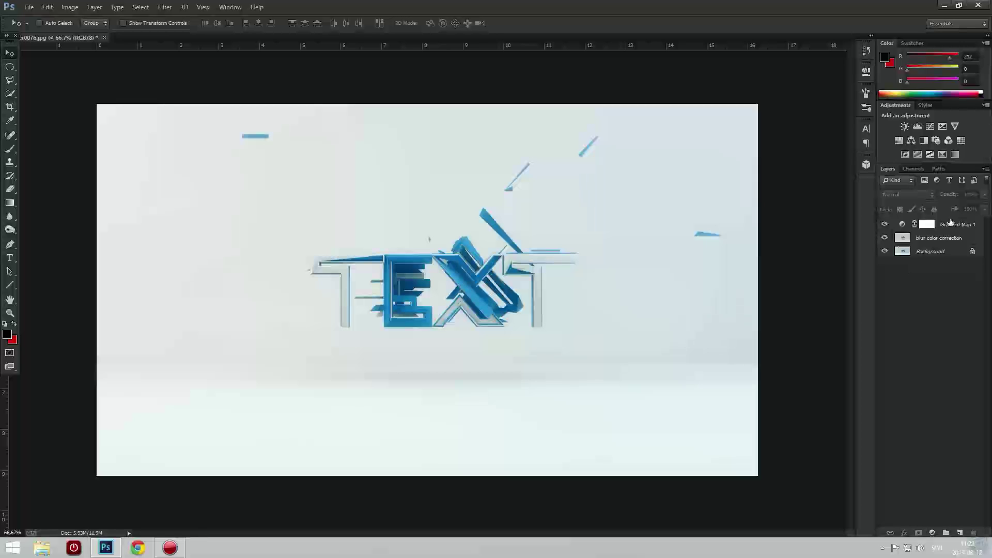
pyautogui.click(956, 227)
pyautogui.click(885, 224)
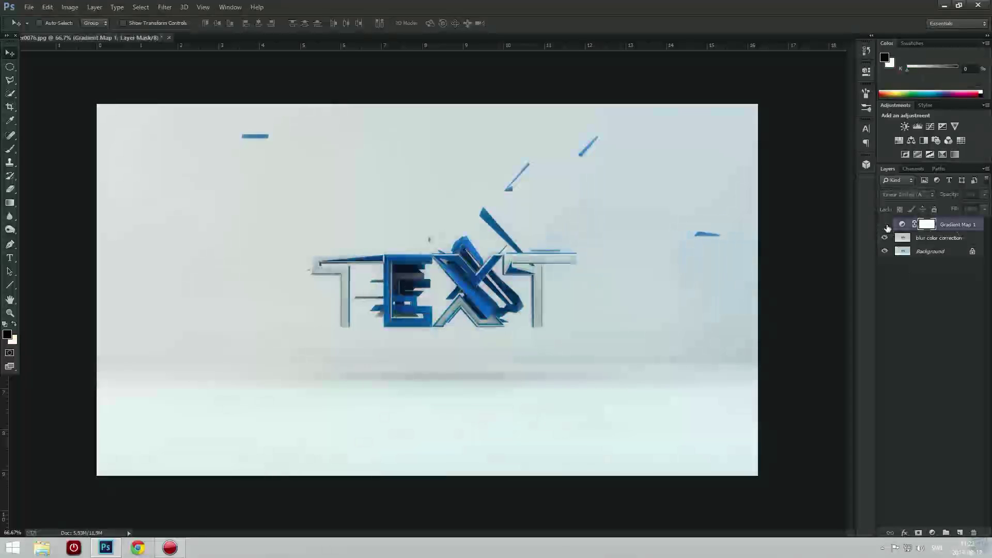
pyautogui.click(885, 224)
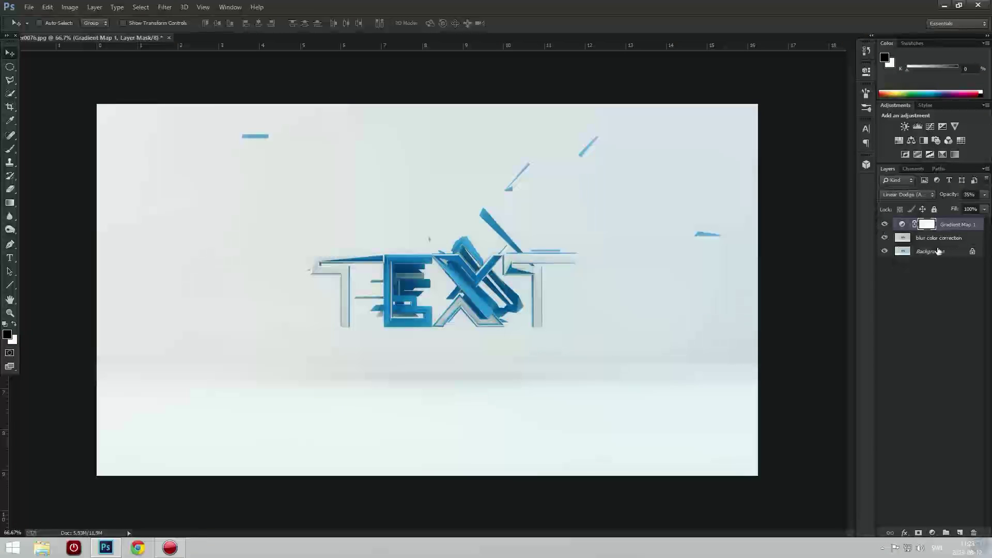
# - Add a Curves adjustment layer and shape its RGB curve into a gentle S with darker shadows and brighter highlights
pyautogui.click(929, 126)
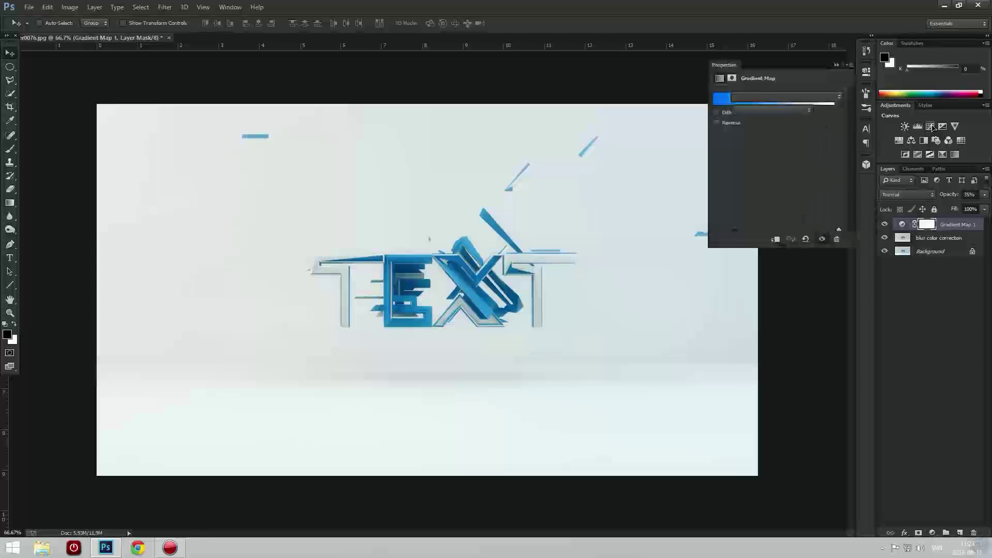
pyautogui.moveTo(766, 196); pyautogui.dragTo(768, 197)
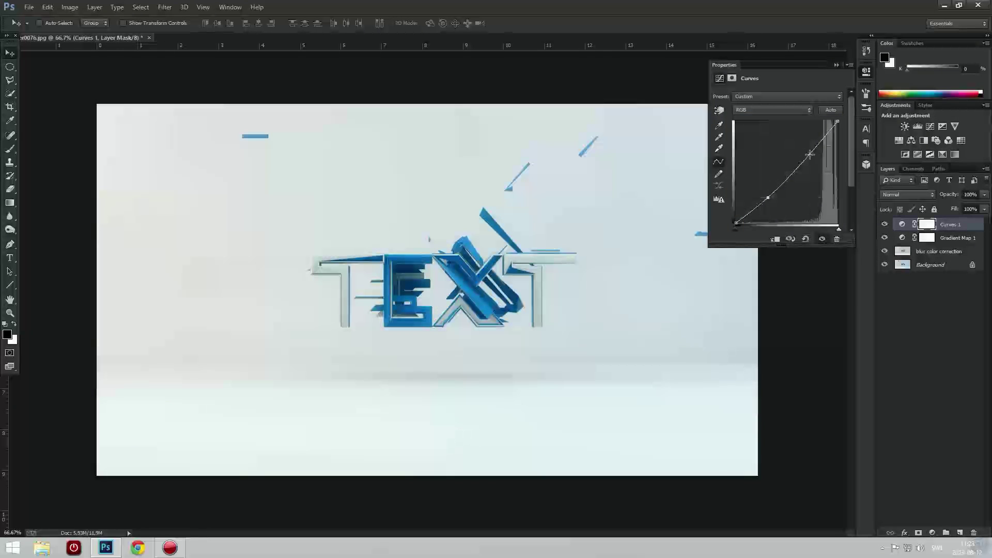
pyautogui.moveTo(809, 154); pyautogui.dragTo(806, 150)
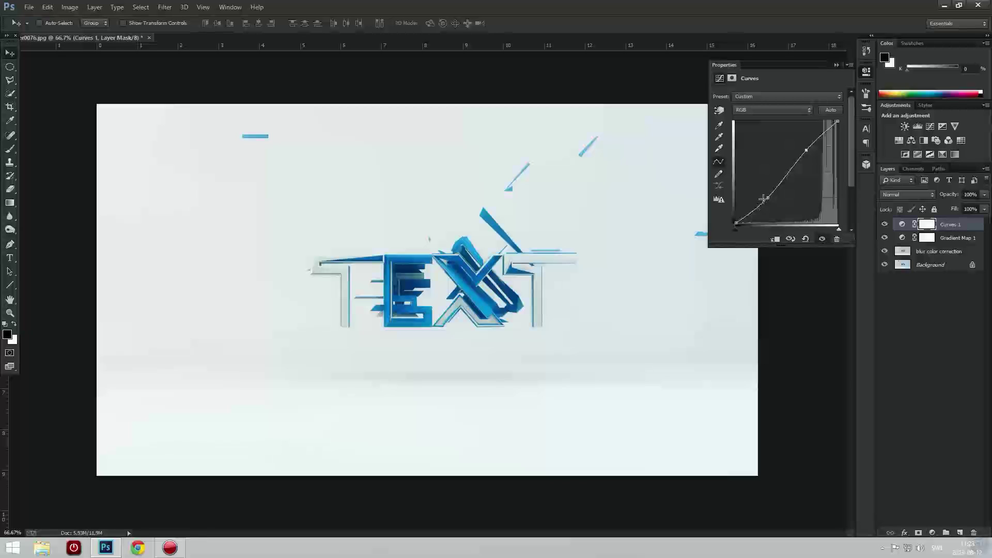
pyautogui.moveTo(767, 197); pyautogui.dragTo(767, 199)
pyautogui.moveTo(767, 198); pyautogui.dragTo(766, 201)
pyautogui.moveTo(808, 151); pyautogui.dragTo(811, 148)
pyautogui.click(837, 65)
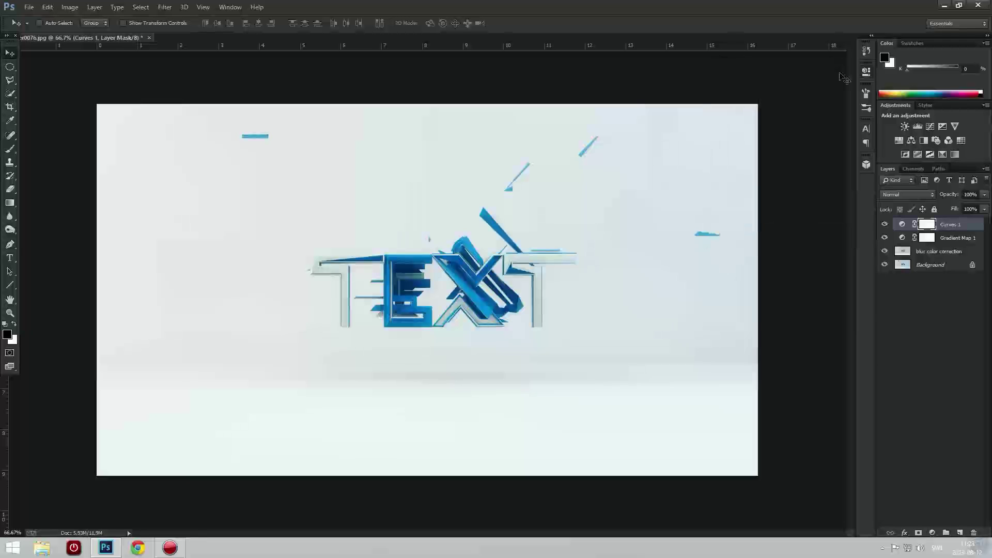
# - Set the Curves layer's blend mode to Multiply and its opacity to 51%
pyautogui.click(922, 195)
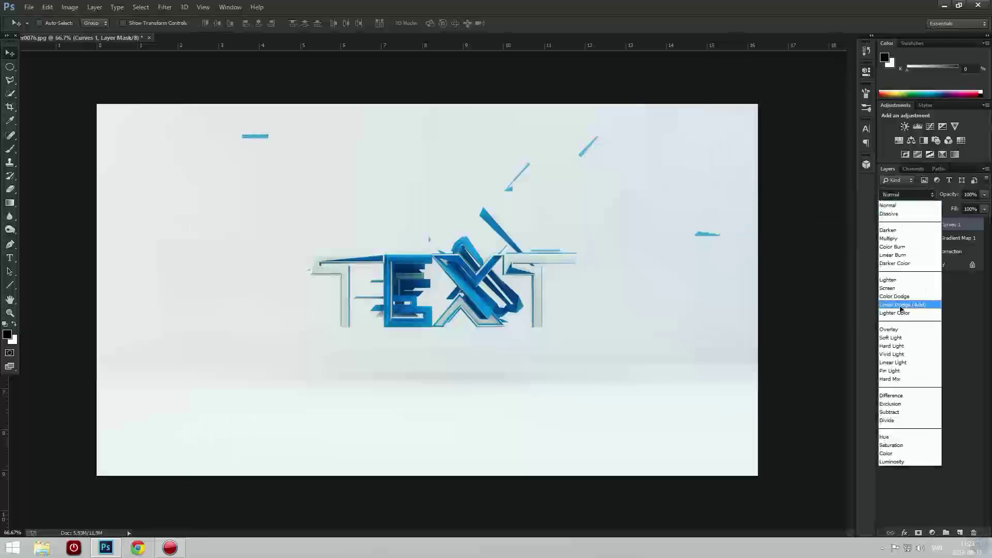
pyautogui.click(894, 239)
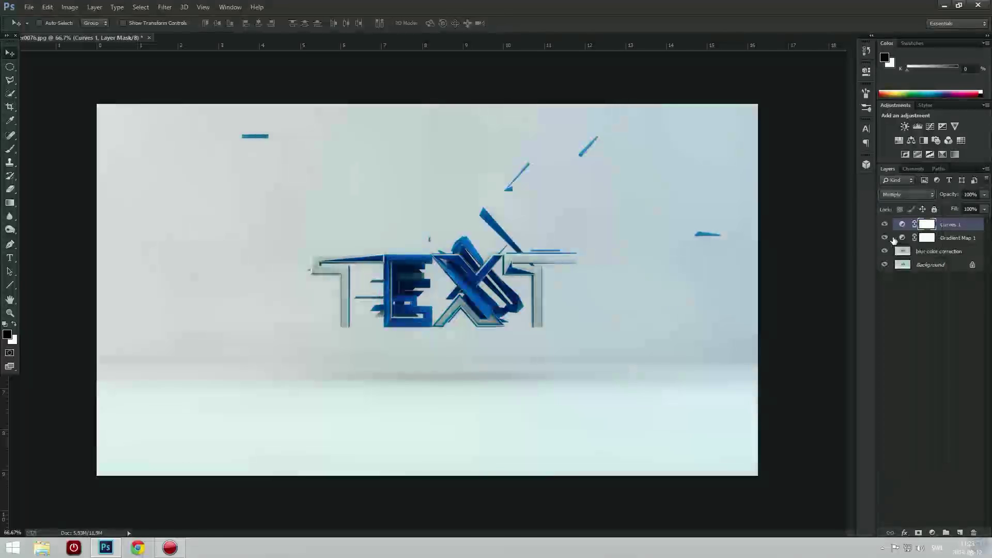
pyautogui.moveTo(954, 196)
pyautogui.mouseDown()
pyautogui.moveTo(938, 195)
pyautogui.moveTo(955, 198)
pyautogui.mouseUp()
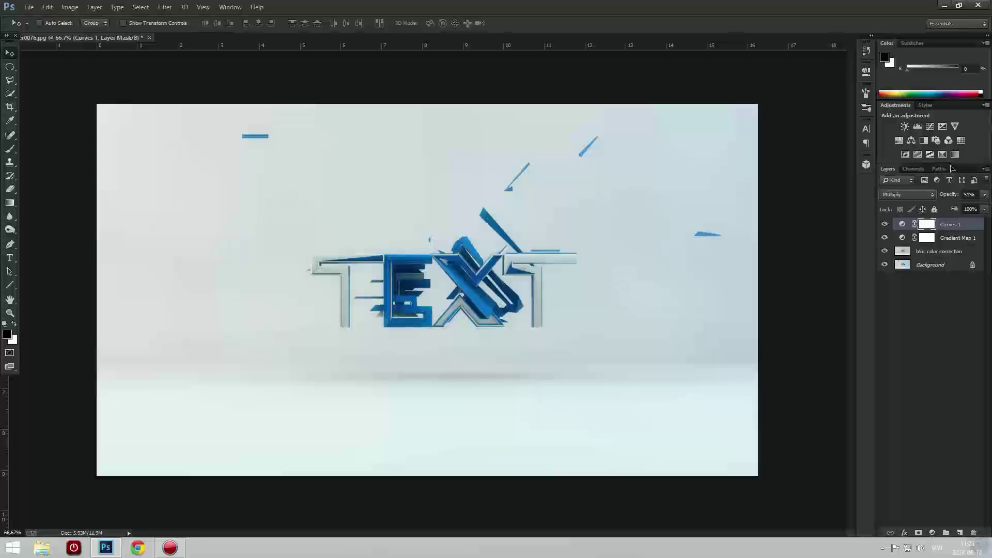
# - Load the composite RGB channel as a selection and add a new empty layer above Curves 1
pyautogui.click(915, 170)
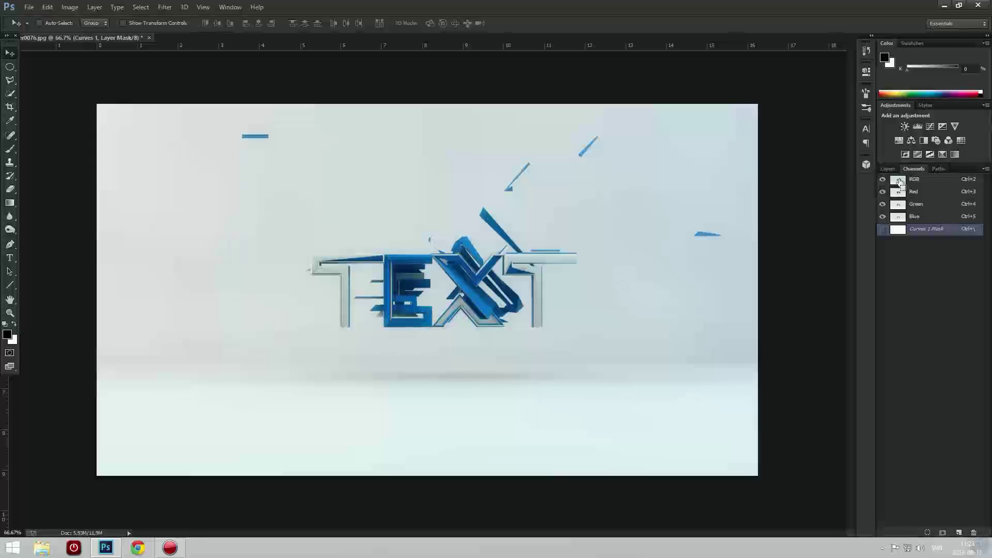
pyautogui.keyDown('ctrl'); pyautogui.click(900, 182); pyautogui.keyUp('ctrl')
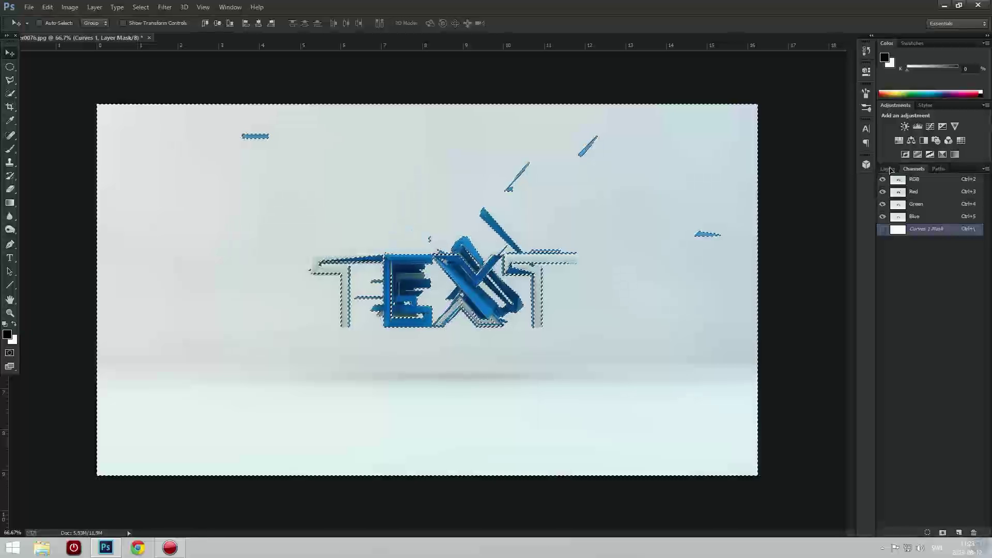
pyautogui.click(887, 169)
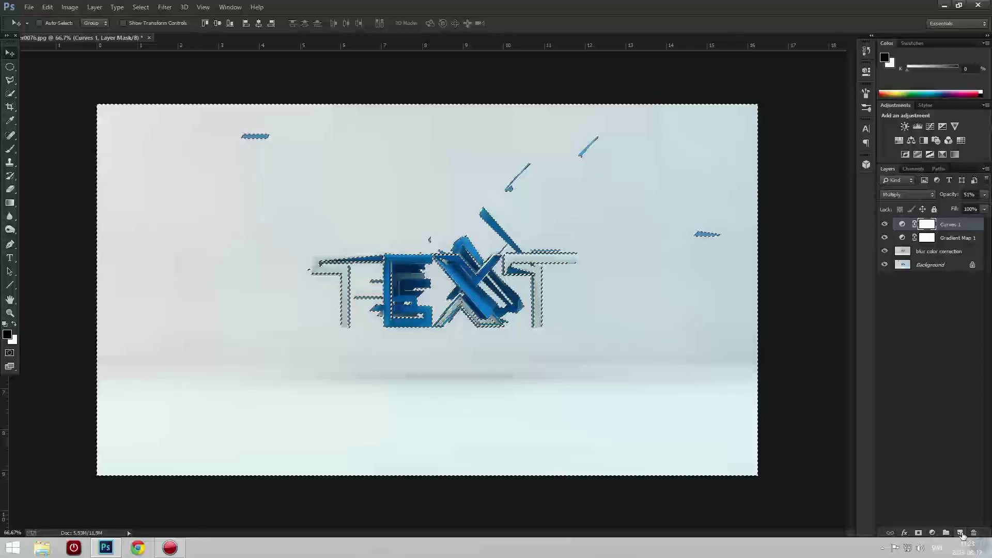
pyautogui.click(960, 533)
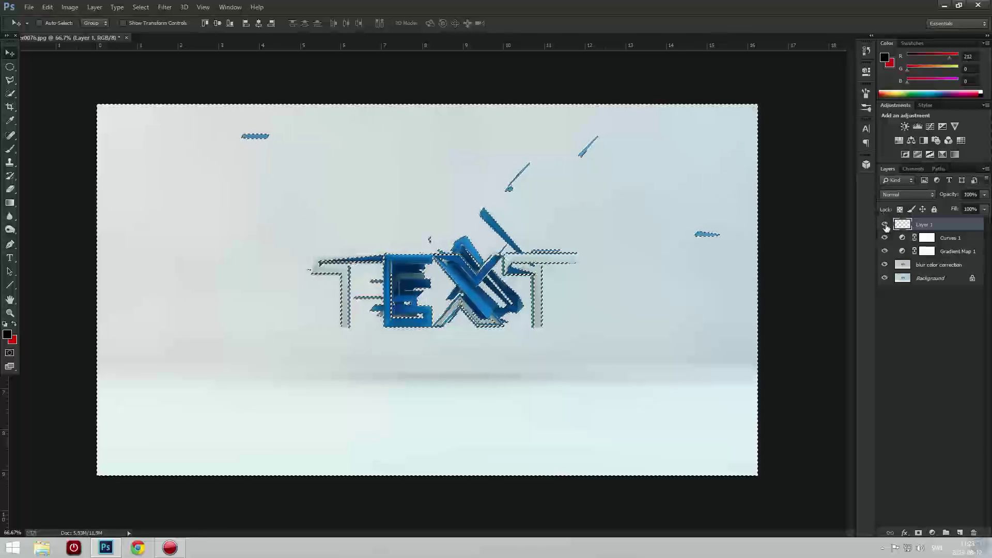
# - Fill the selection on the new layer with white in Normal mode at 100% opacity and deselect
pyautogui.hotkey('shift', 'F5')
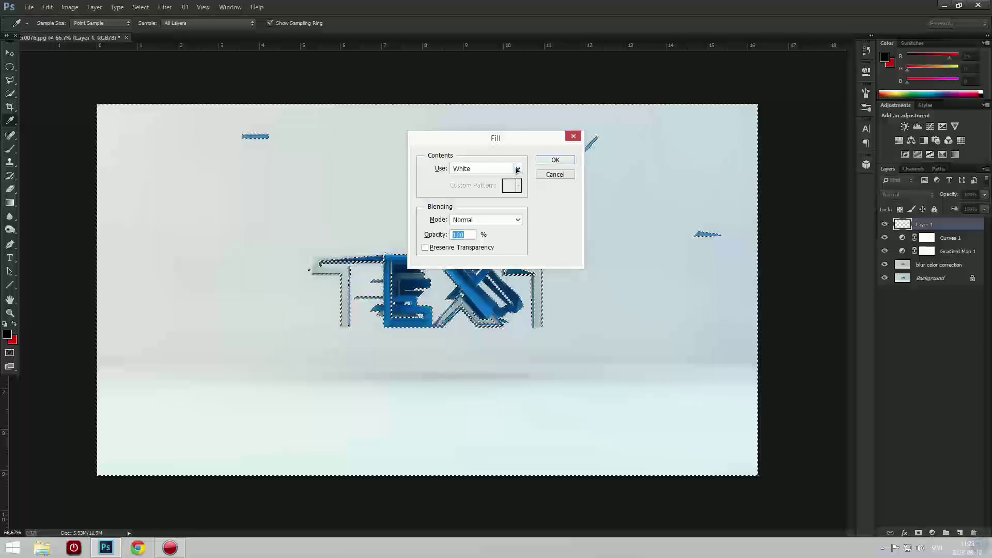
pyautogui.click(64, 7)
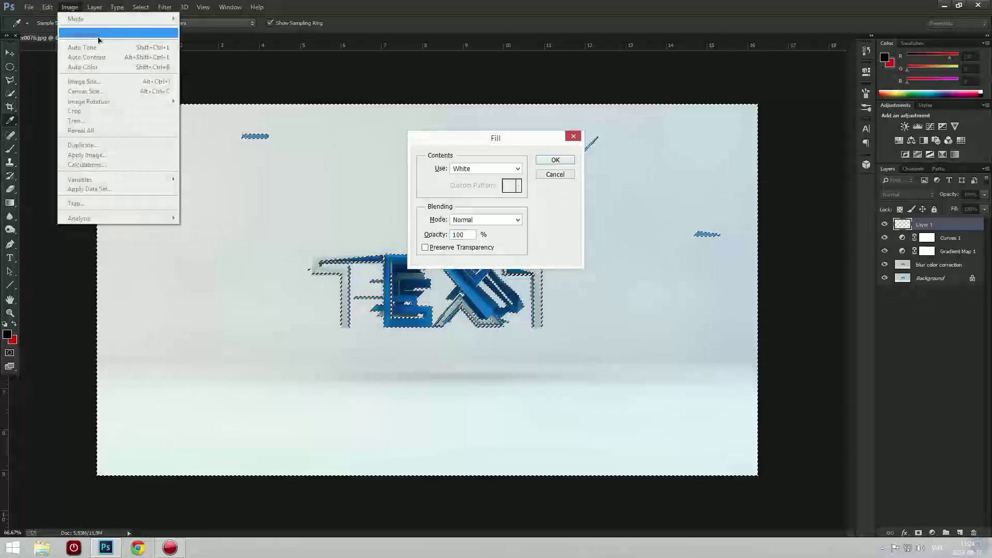
pyautogui.moveTo(463, 138); pyautogui.dragTo(460, 132)
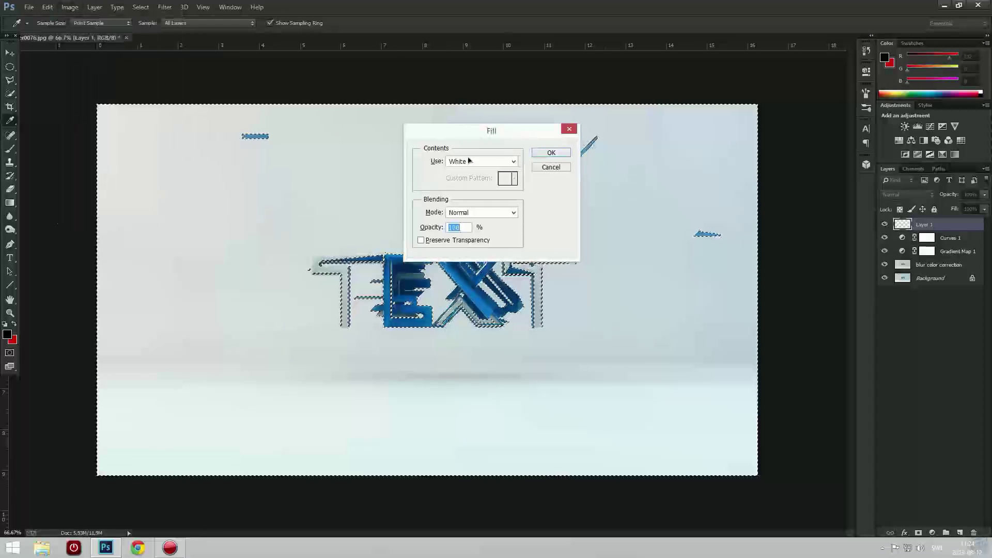
pyautogui.click(472, 161)
pyautogui.click(465, 254)
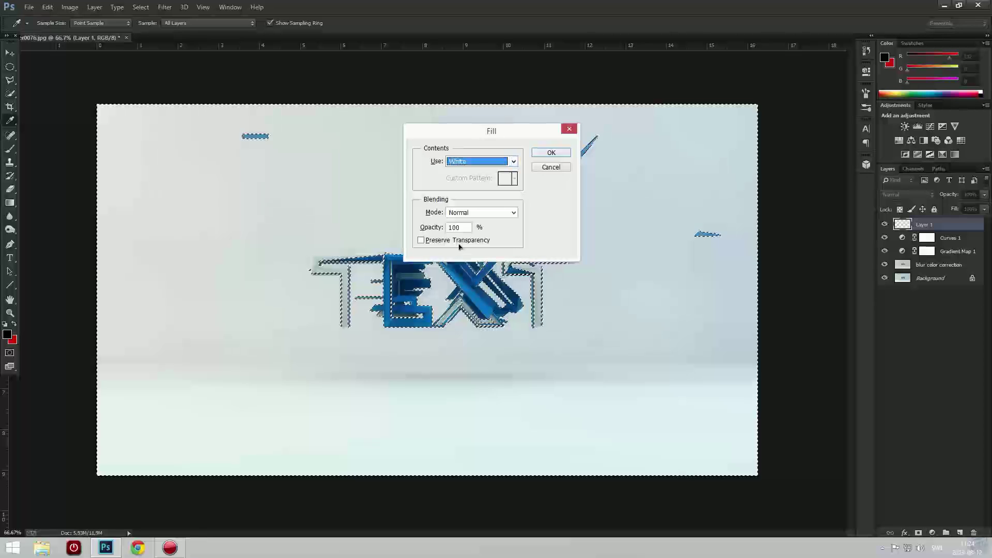
pyautogui.click(545, 153)
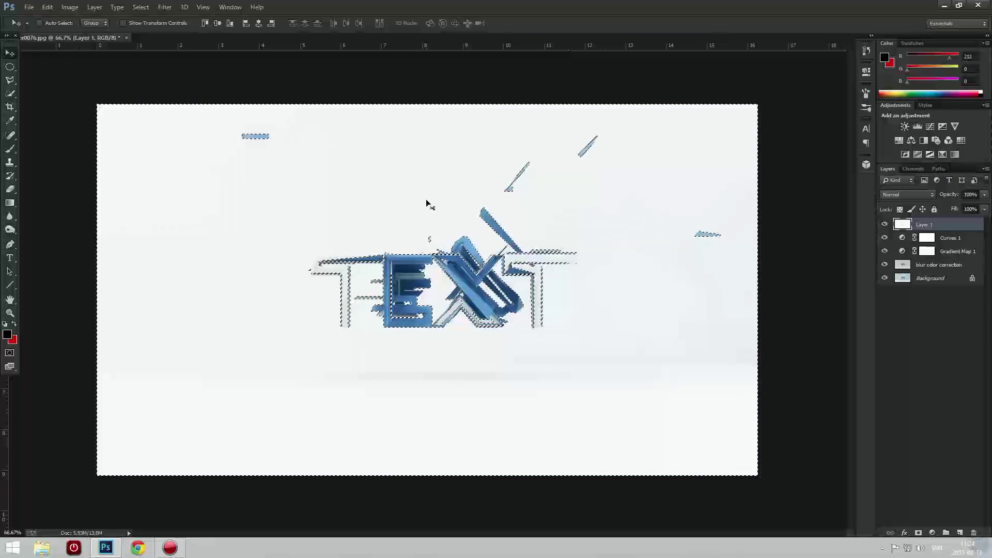
pyautogui.hotkey('ctrl', 'd')
# - Set the white-filled layer's blend mode to Multiply and toggle its visibility to compare the effect
pyautogui.click(907, 194)
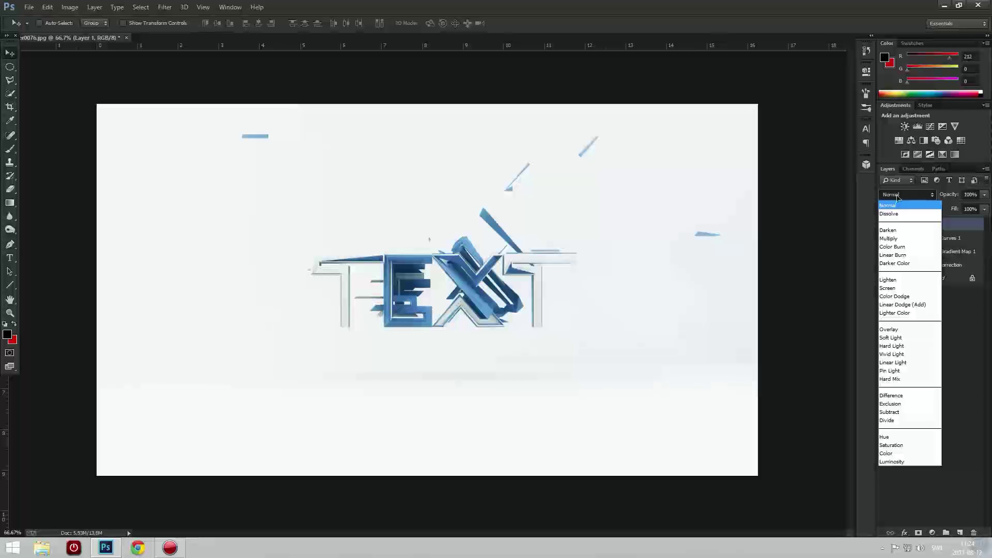
pyautogui.click(899, 238)
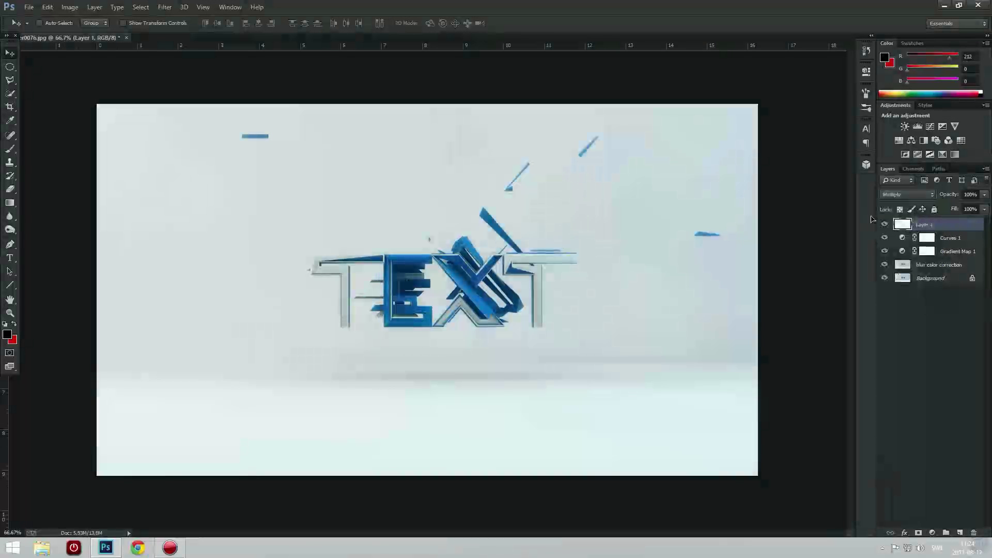
pyautogui.click(966, 195)
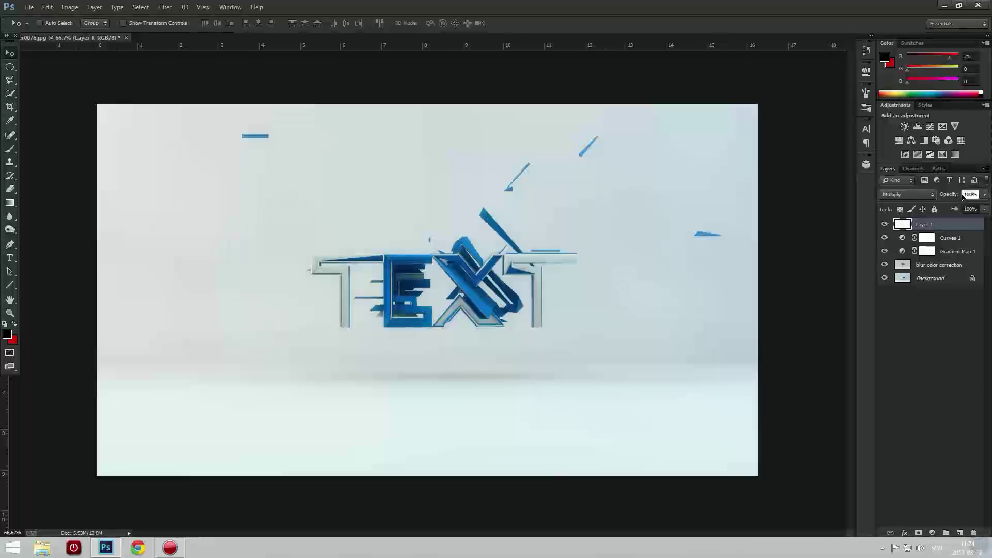
pyautogui.click(884, 224)
# - Duplicate the Background layer and outline the central 3D text on the copy with a closed Polygonal Lasso selection
pyautogui.click(918, 285)
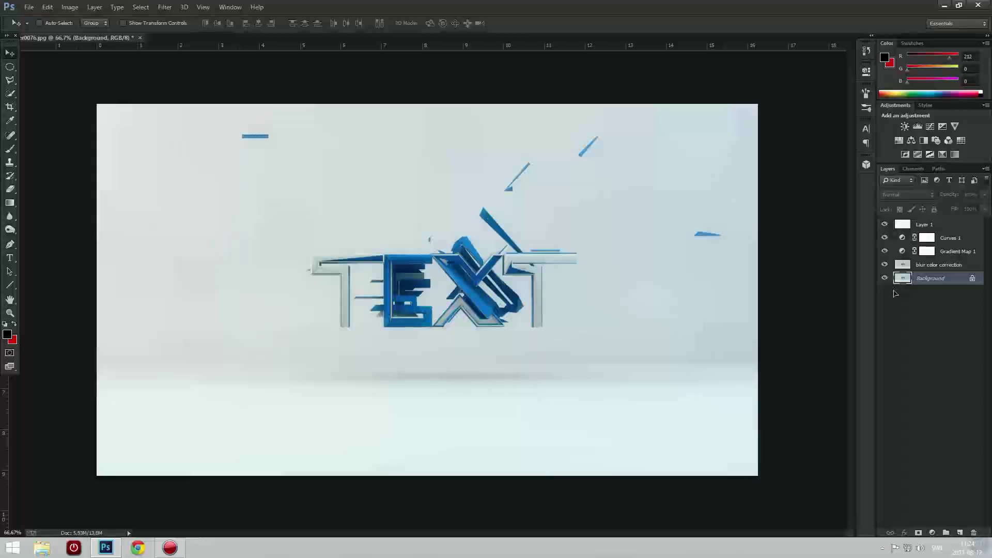
pyautogui.hotkey('ctrl', 'j')
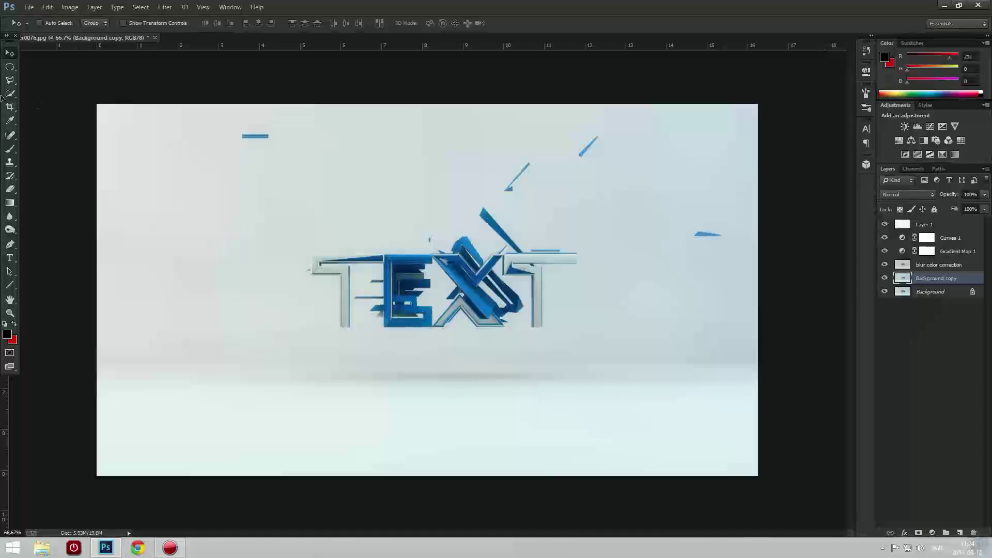
pyautogui.click(10, 80)
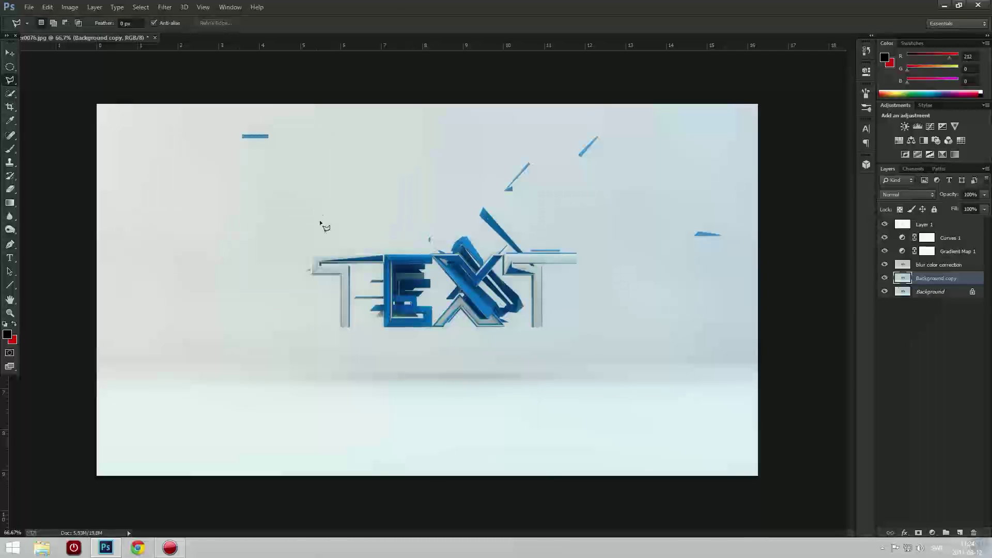
pyautogui.click(298, 269)
pyautogui.click(328, 329)
pyautogui.click(369, 339)
pyautogui.click(540, 340)
pyautogui.click(562, 334)
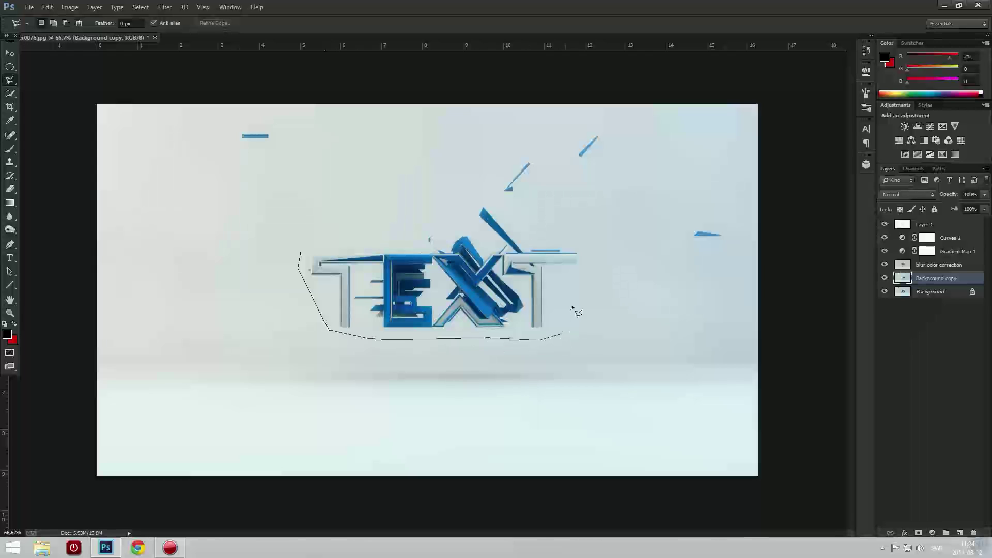
pyautogui.click(595, 243)
pyautogui.click(531, 230)
pyautogui.click(507, 221)
pyautogui.click(476, 199)
pyautogui.click(461, 200)
pyautogui.click(457, 219)
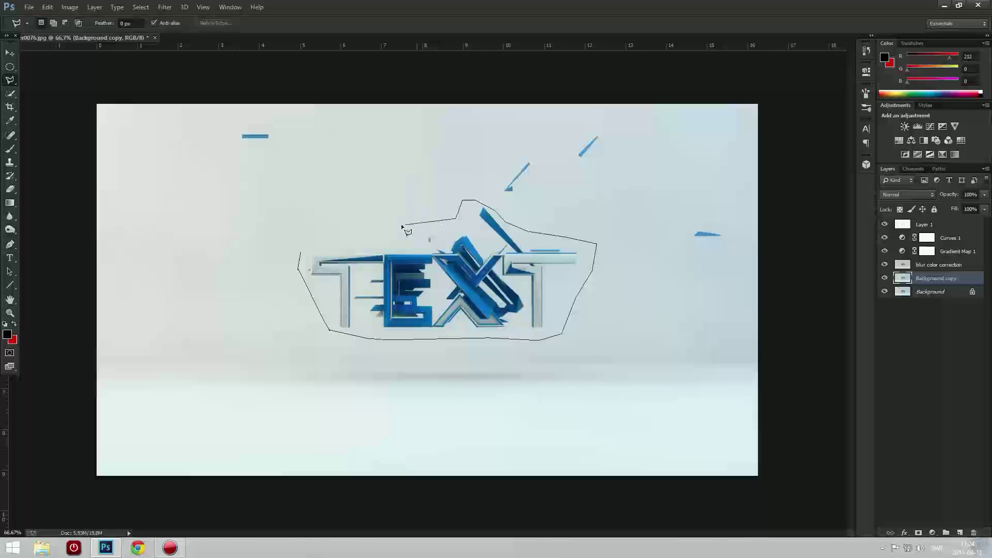
pyautogui.click(336, 230)
pyautogui.click(302, 244)
pyautogui.click(300, 254)
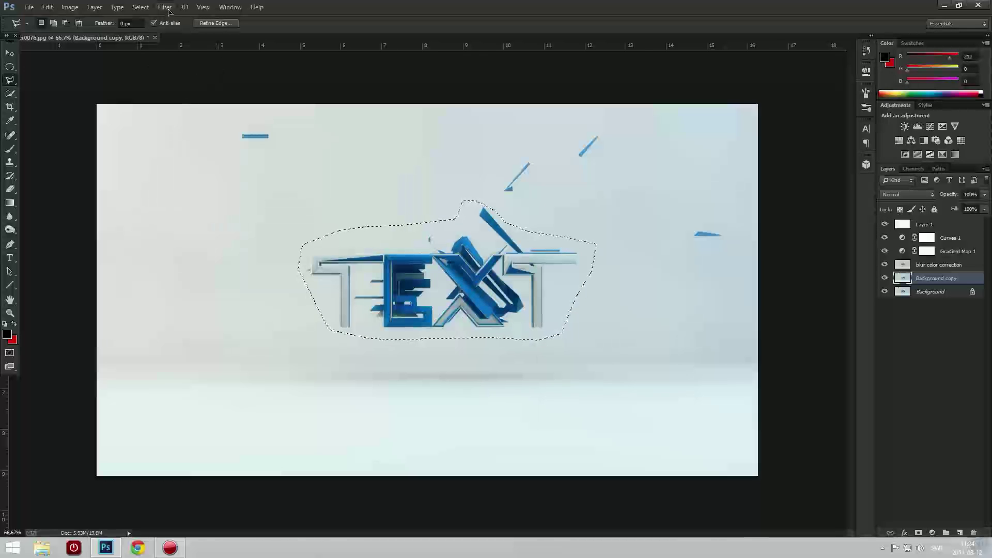
# - Invert the selection and apply a Lens Blur with radius 10 to everything around the text, clearing the selection when finished
pyautogui.click(140, 7)
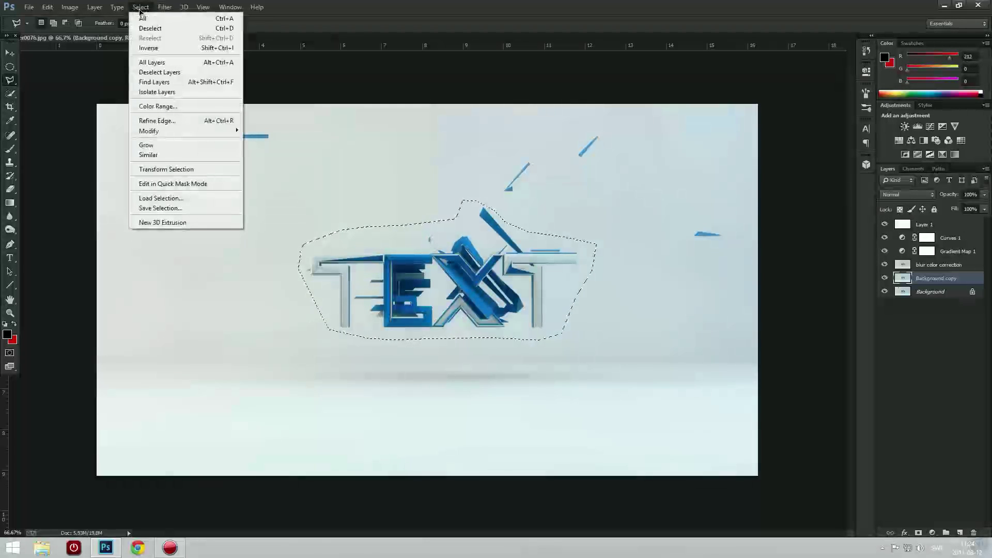
pyautogui.click(162, 47)
pyautogui.click(165, 7)
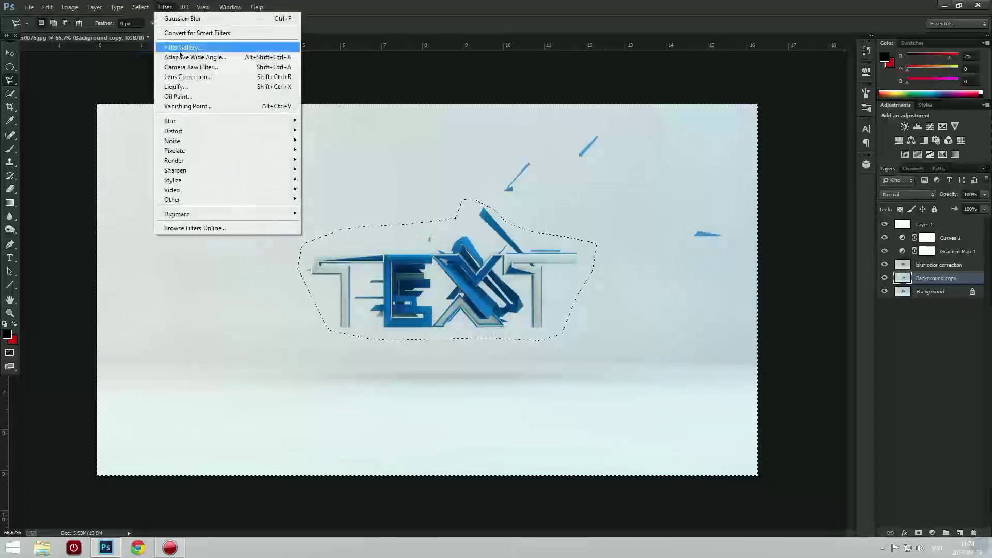
pyautogui.moveTo(181, 121)
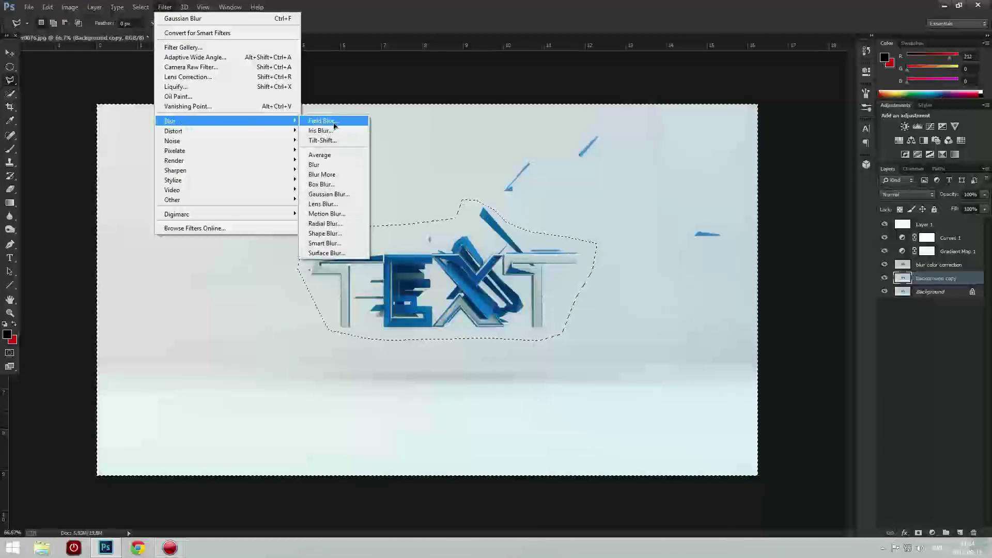
pyautogui.click(338, 205)
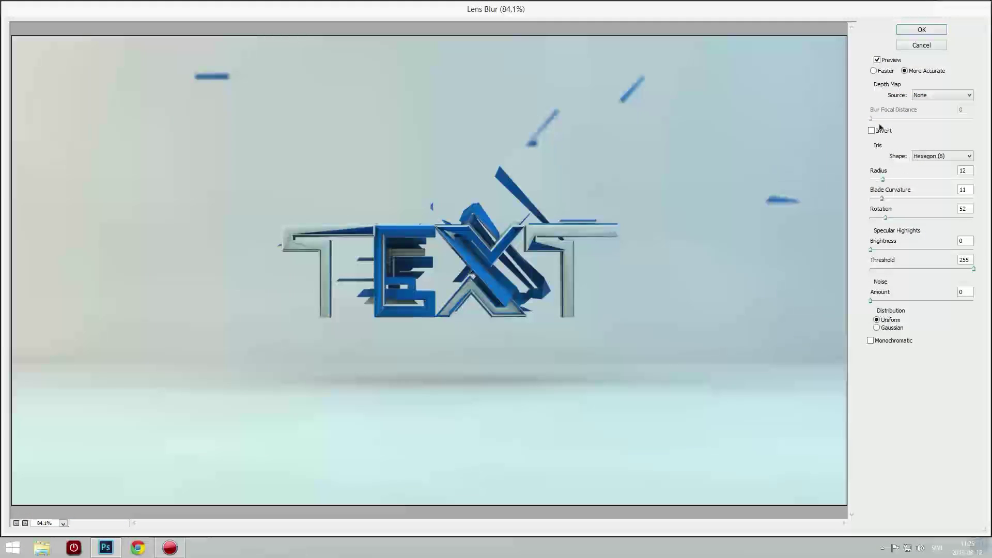
pyautogui.click(882, 180)
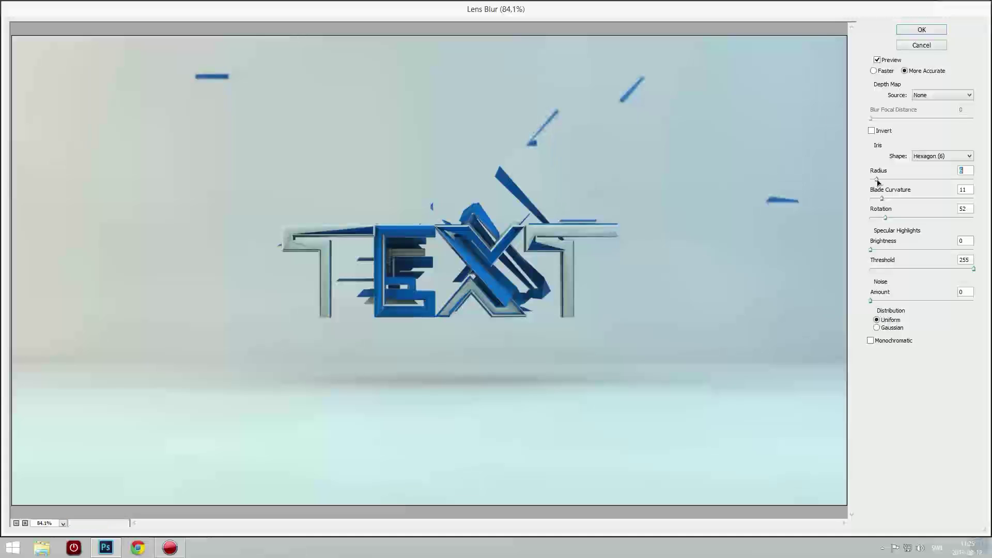
pyautogui.moveTo(882, 180); pyautogui.dragTo(879, 178)
pyautogui.write('10')
pyautogui.click(920, 30)
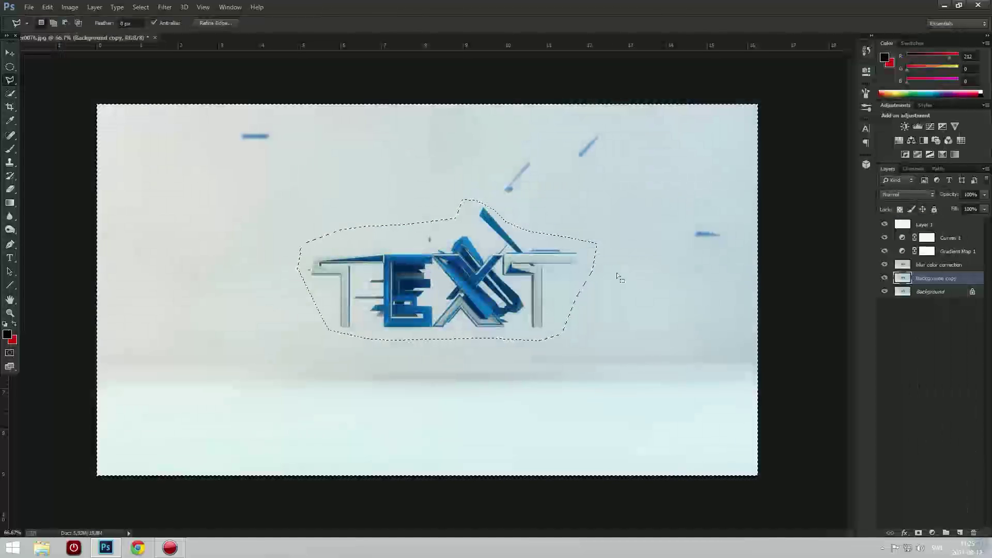
pyautogui.hotkey('ctrl', 'd')
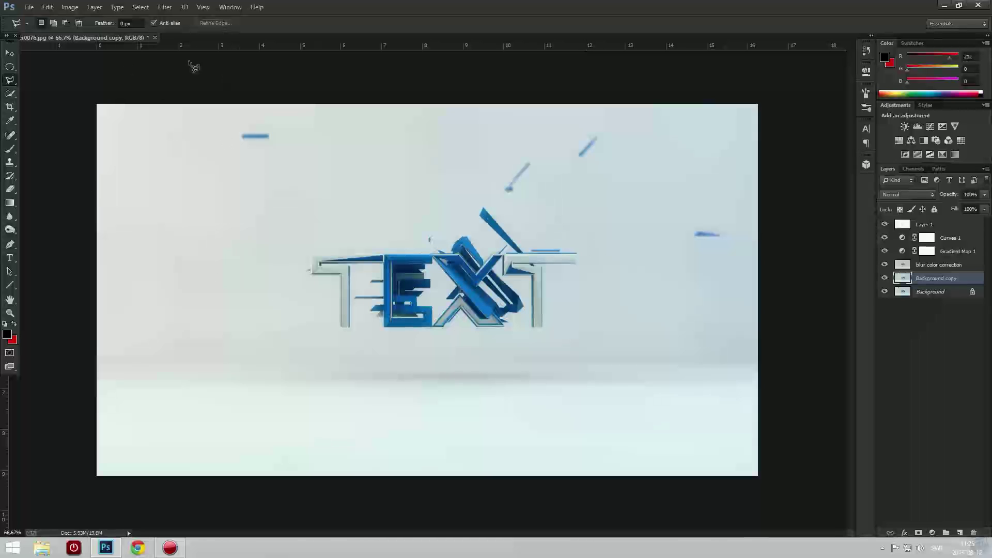
# - Save the image as a JPEG named shatter0076 on the desktop, replacing the existing file and accepting the JPEG options
pyautogui.click(41, 7)
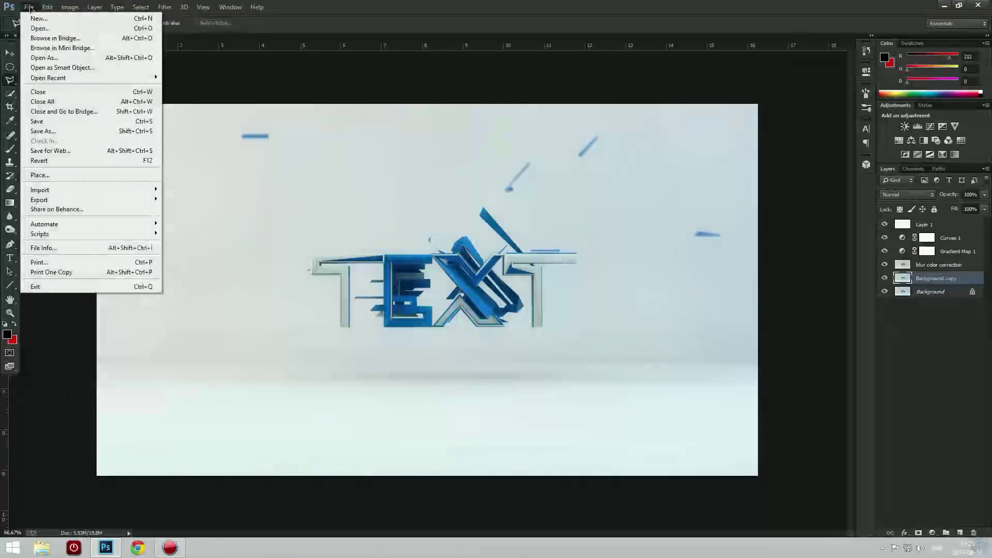
pyautogui.click(29, 8)
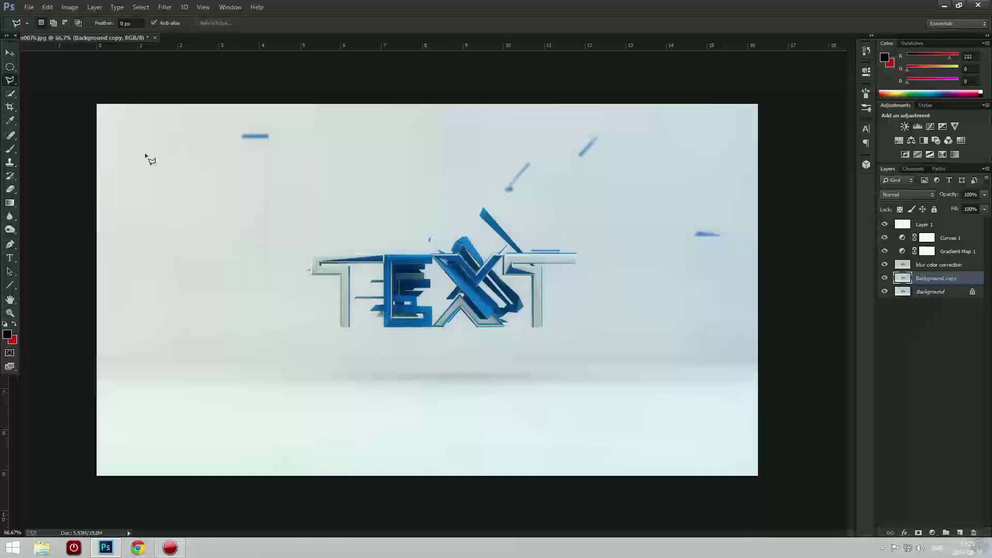
pyautogui.click(29, 7)
pyautogui.click(211, 4)
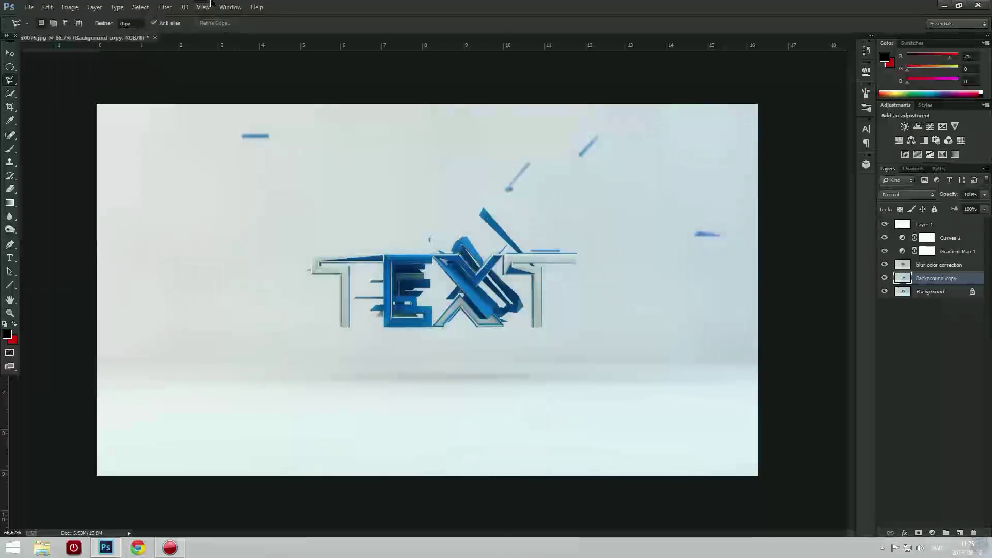
pyautogui.hotkey('ctrl', 'shift', 's')
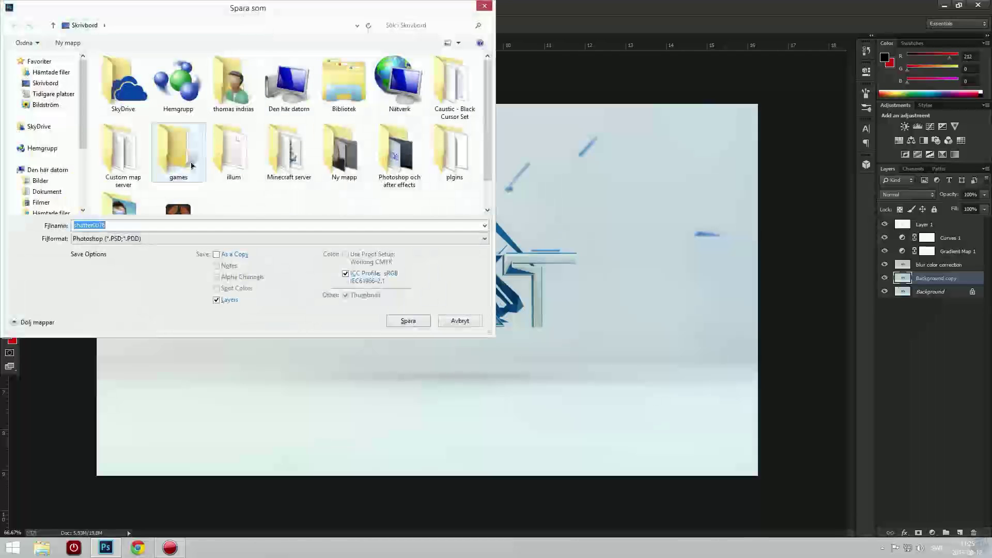
pyautogui.click(116, 239)
pyautogui.click(120, 319)
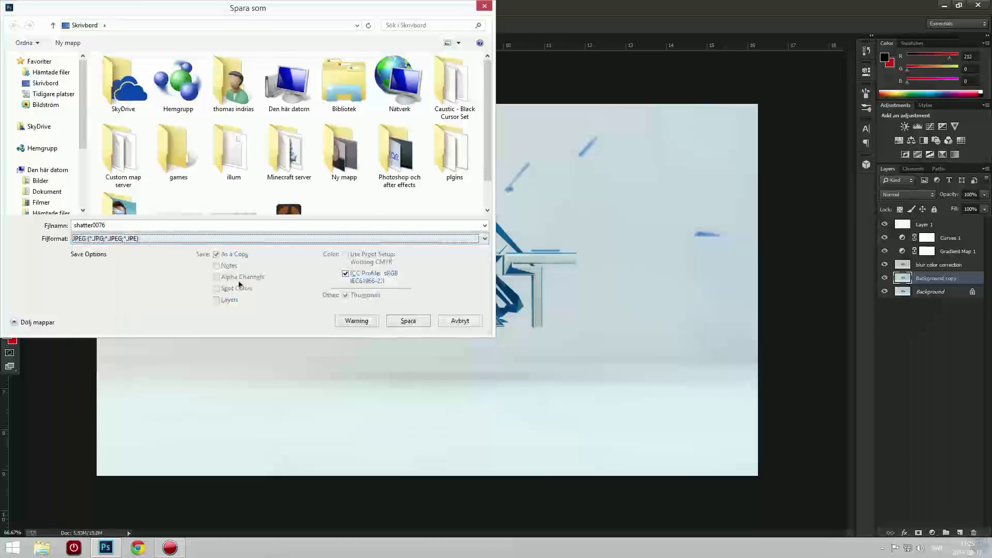
pyautogui.click(407, 321)
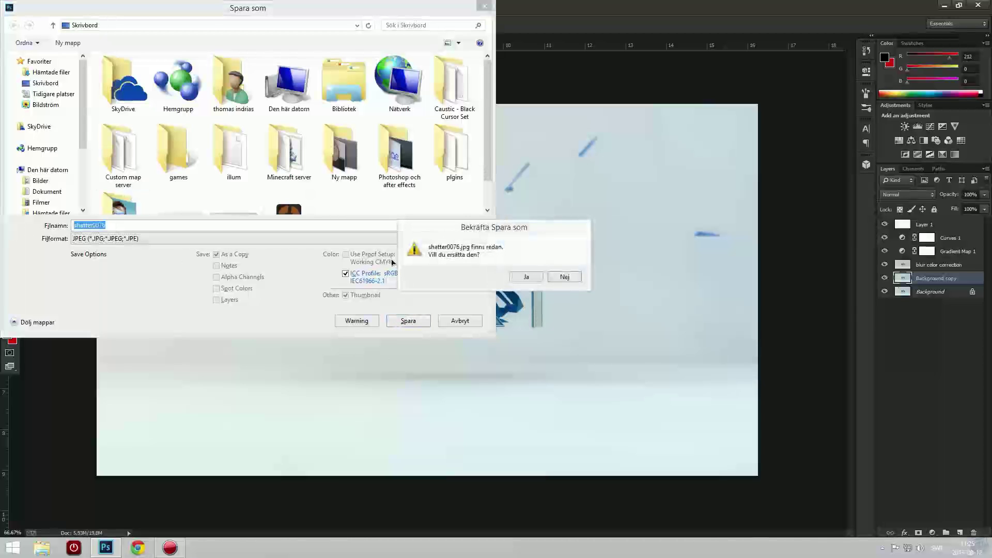
pyautogui.click(525, 276)
pyautogui.click(560, 148)
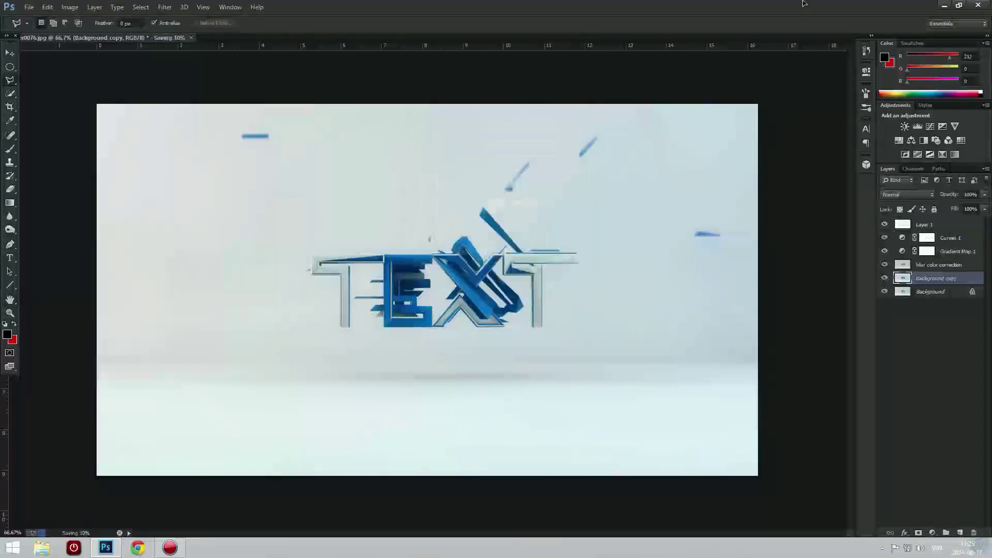
# - Quit Photoshop without saving the layered document and open the saved shatter0076 image from the desktop
pyautogui.click(978, 4)
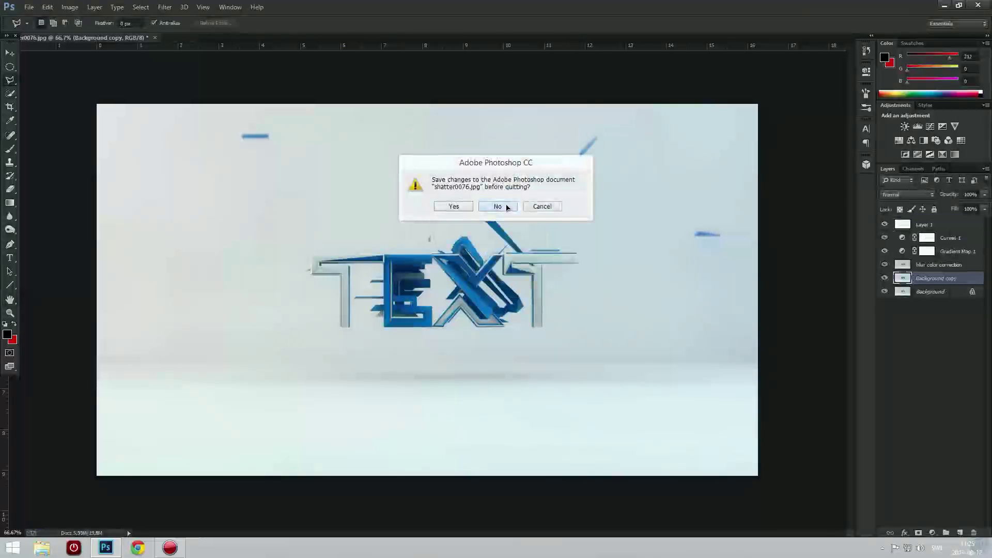
pyautogui.click(498, 206)
pyautogui.doubleClick(227, 22)
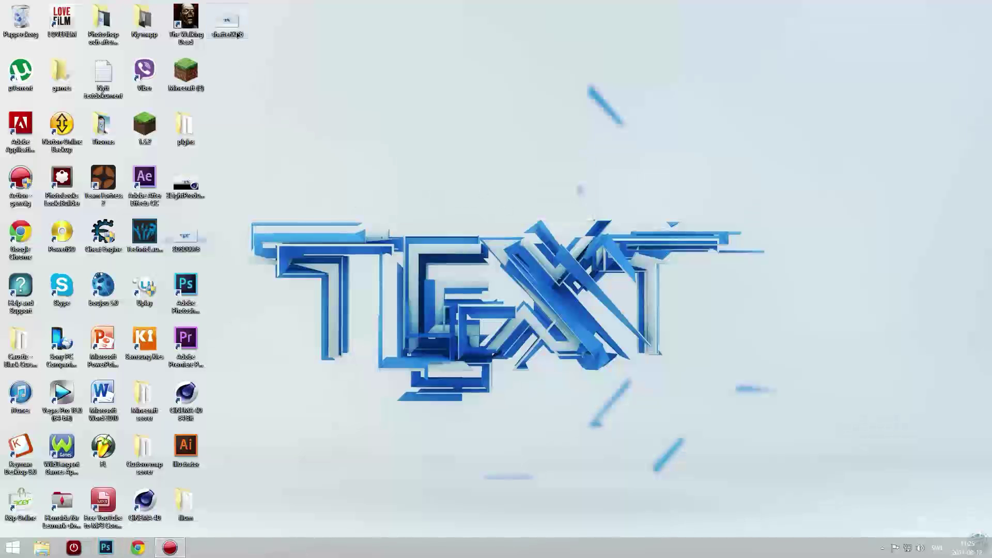